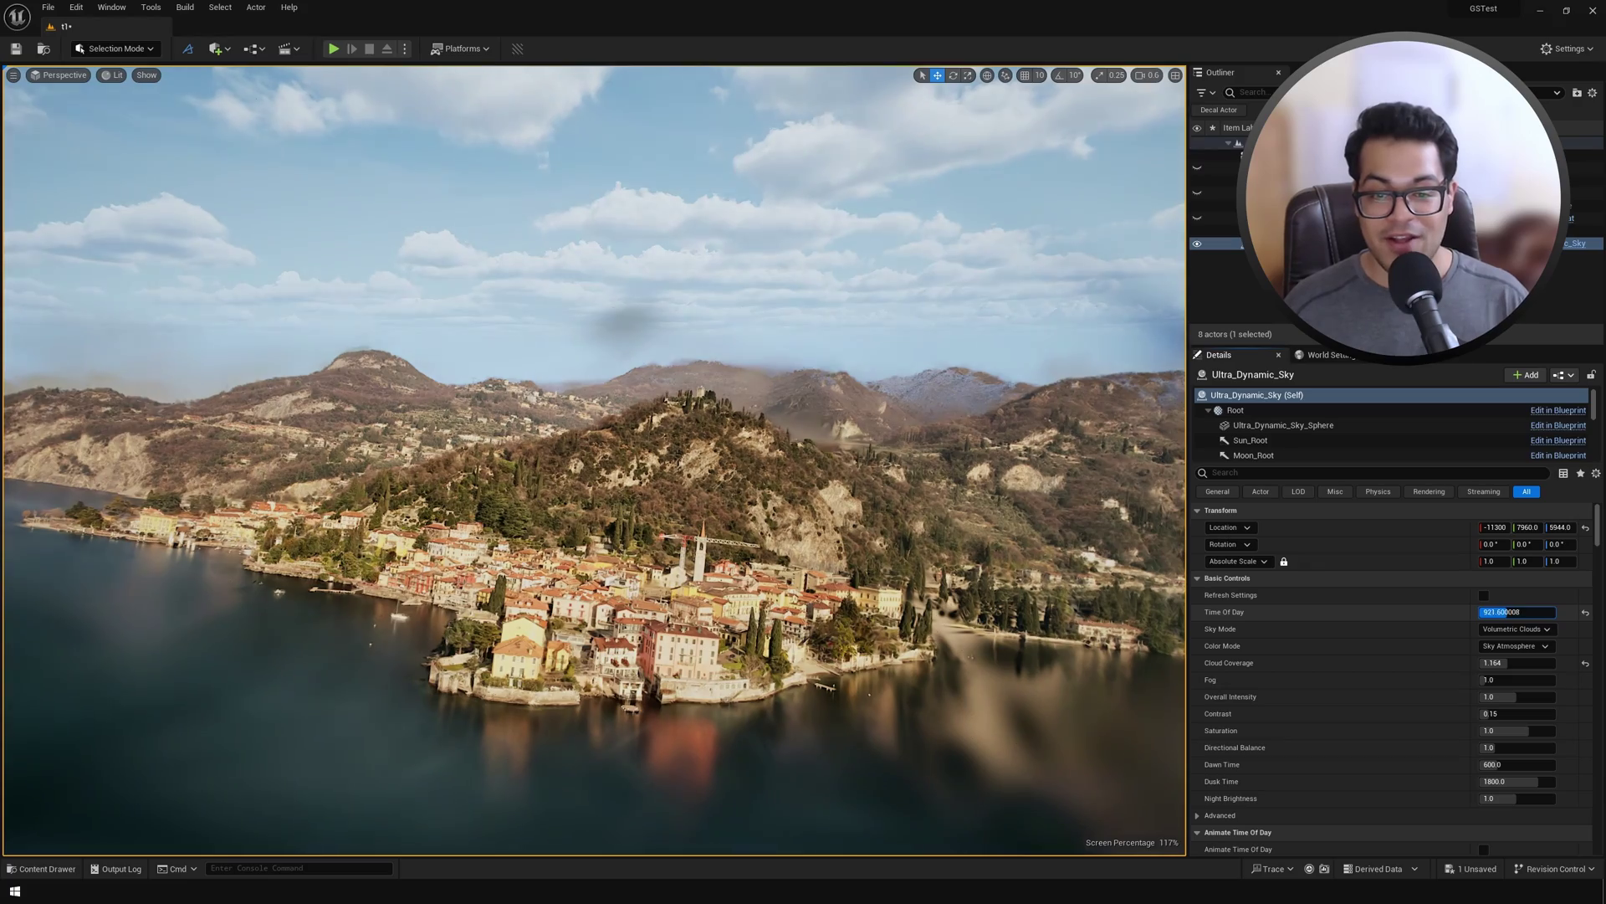
Drag the Ultra Dynamic Sky's Time Of Day later to relight the lakeside town.
left_click_drag(1524, 611, 1531, 611)
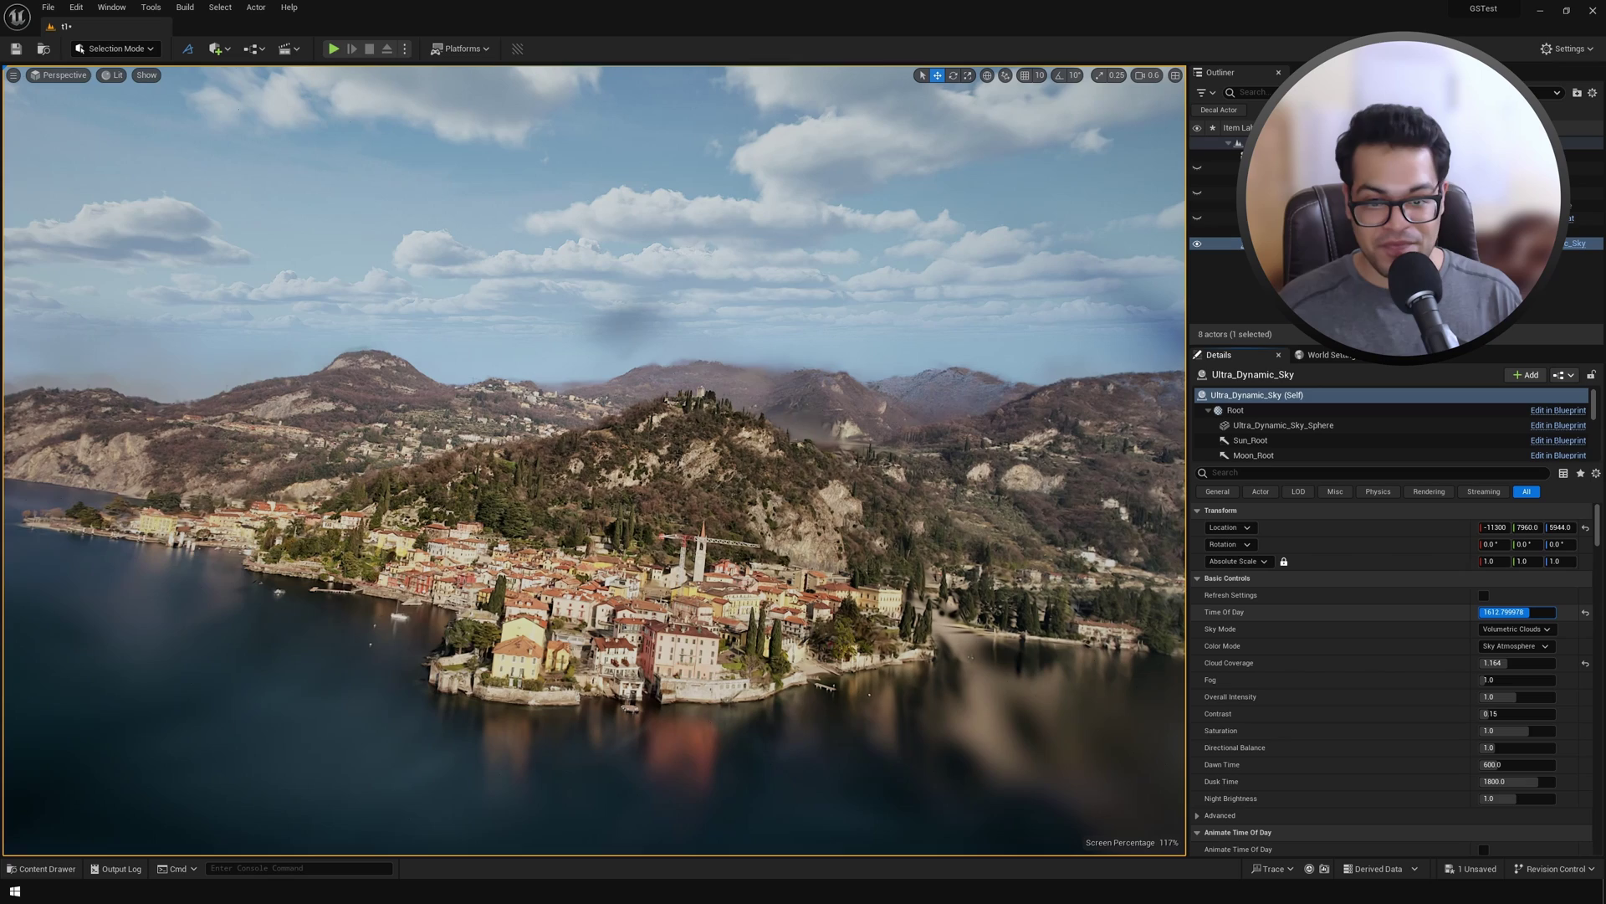
Undo the Time Of Day change, restoring it to 1267.2.
key("ctrl+z")
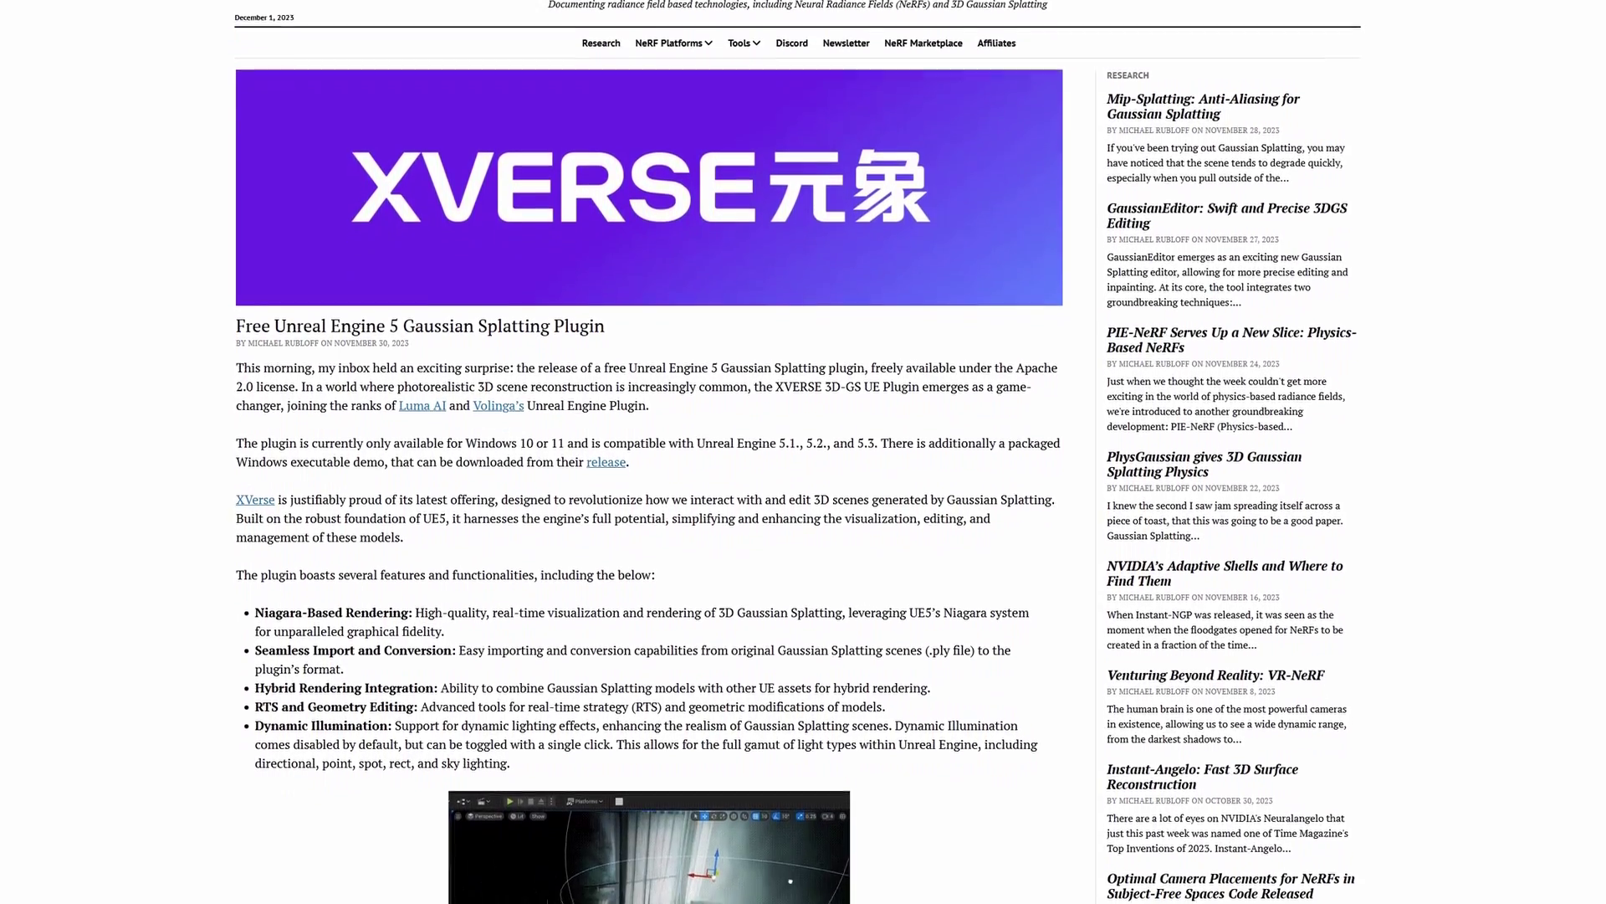
Scroll past the XVERSE plugin's feature list to the license terms and GitHub repo link.
scroll(803, 452, "down", 1)
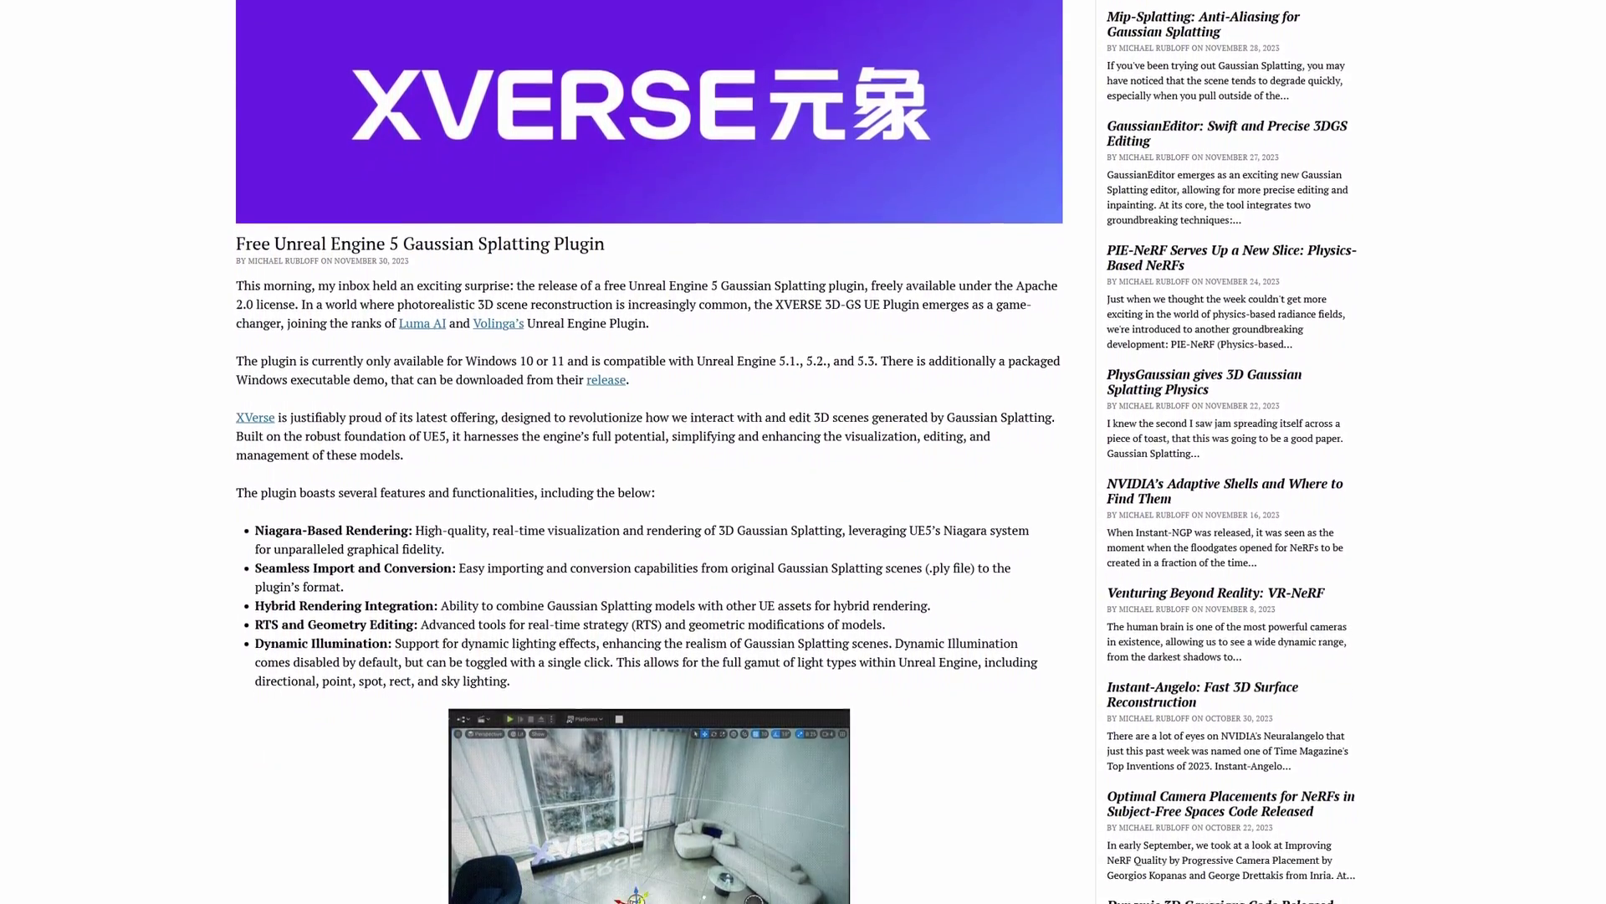
scroll(804, 451, "down", 1)
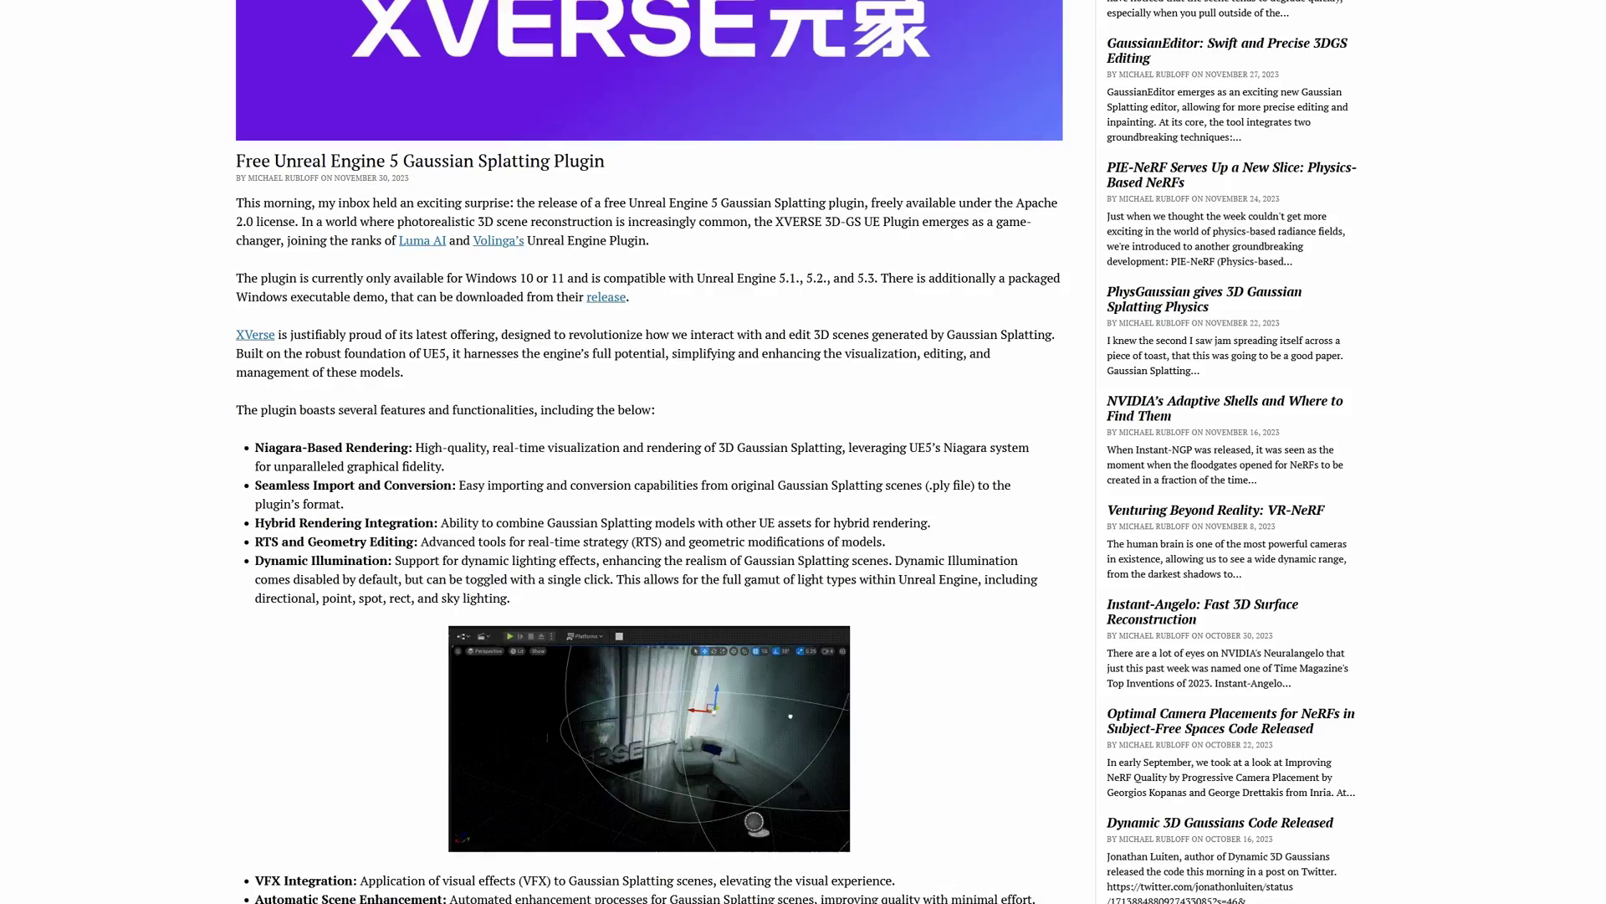
scroll(803, 452, "down", 1)
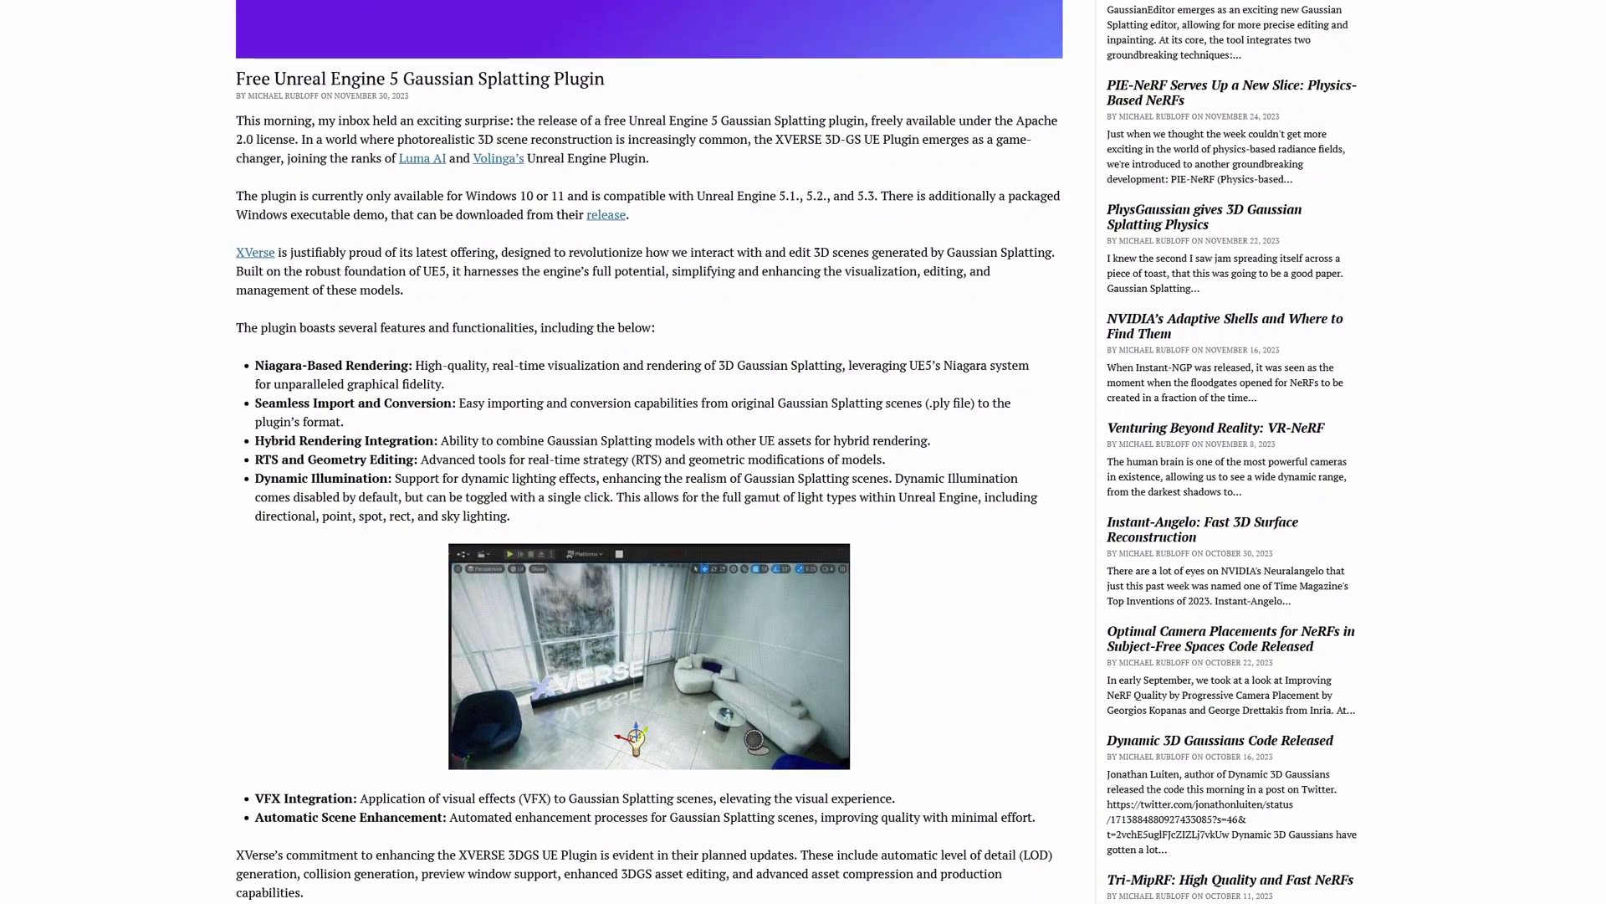
scroll(716, 848, "down", 1)
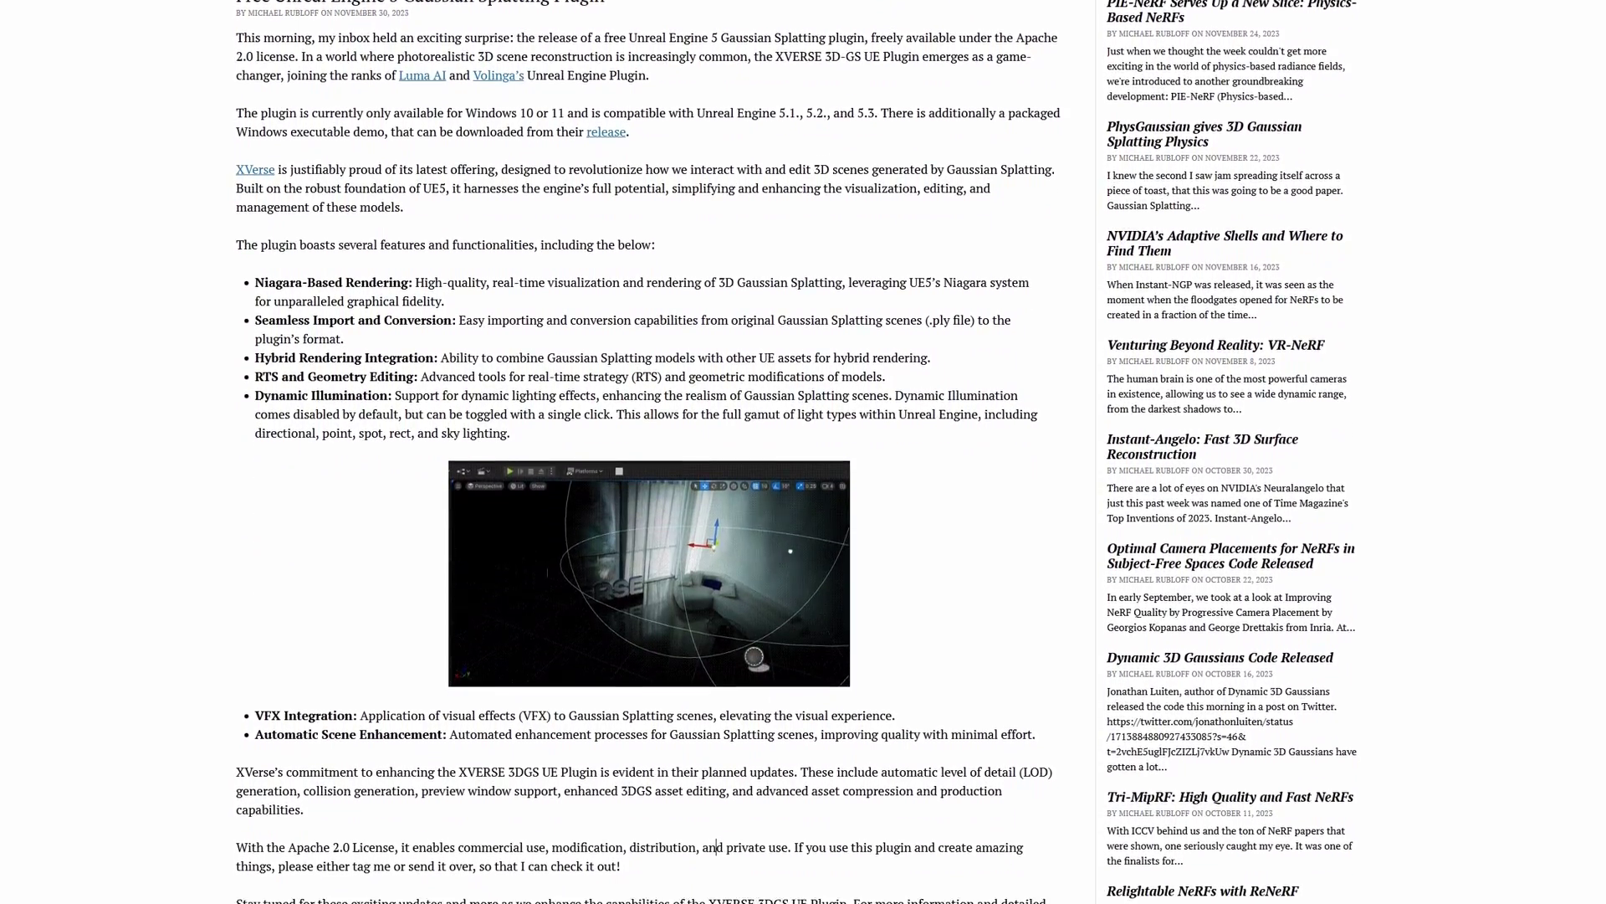
scroll(716, 847, "down", 1)
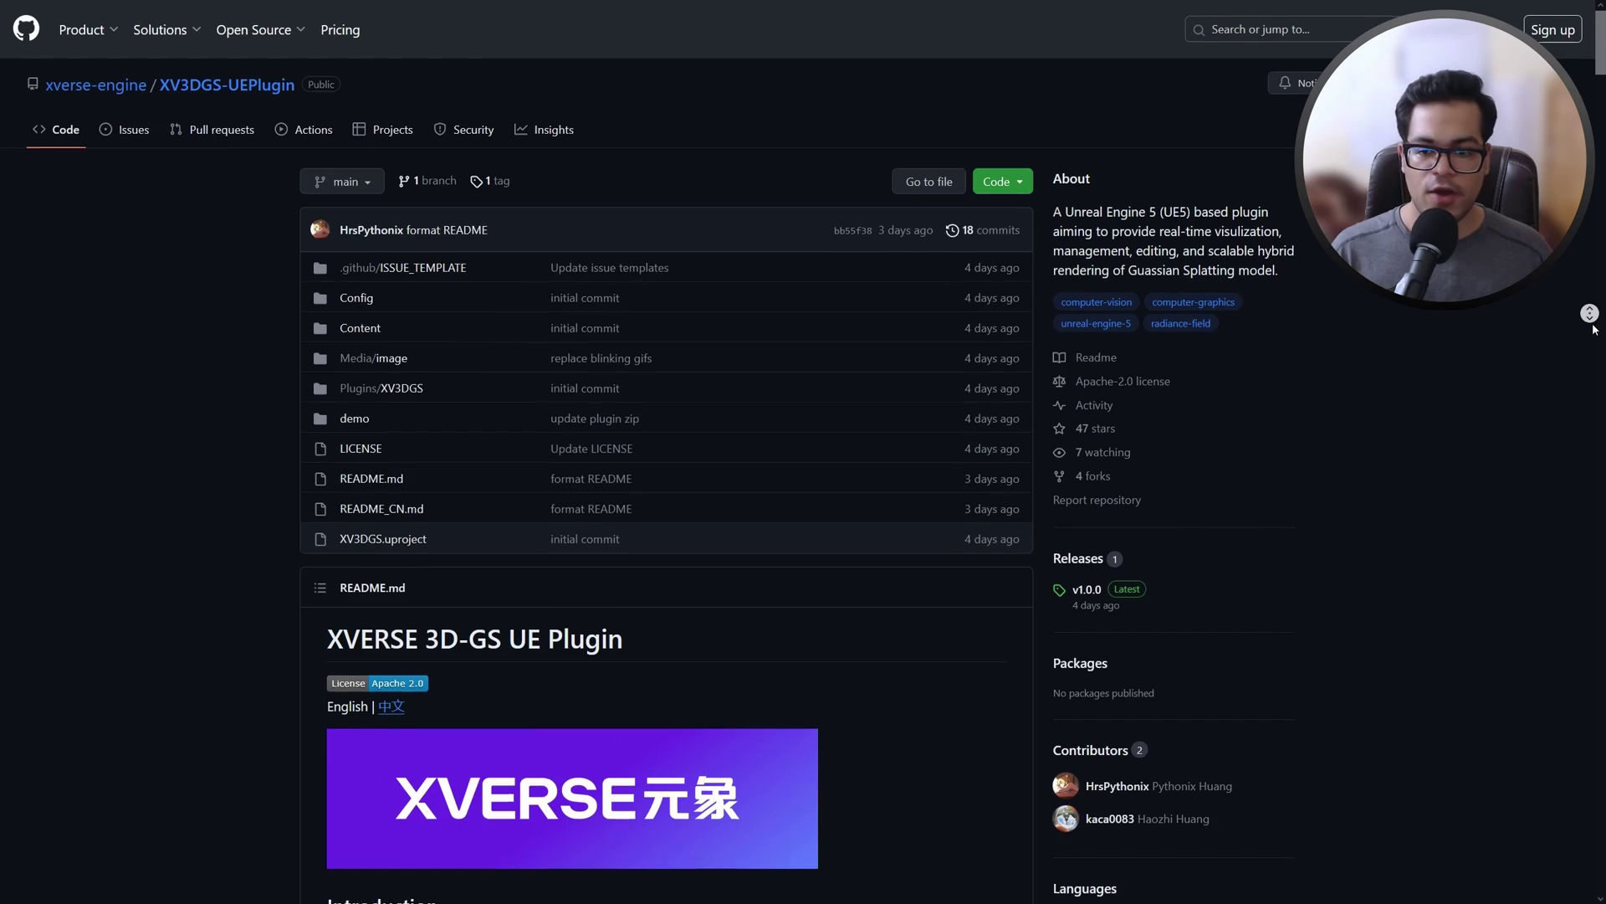
Scroll the README to Plugin download and open the v1.0.0 release's assets list.
scroll(1594, 342, "down", 2)
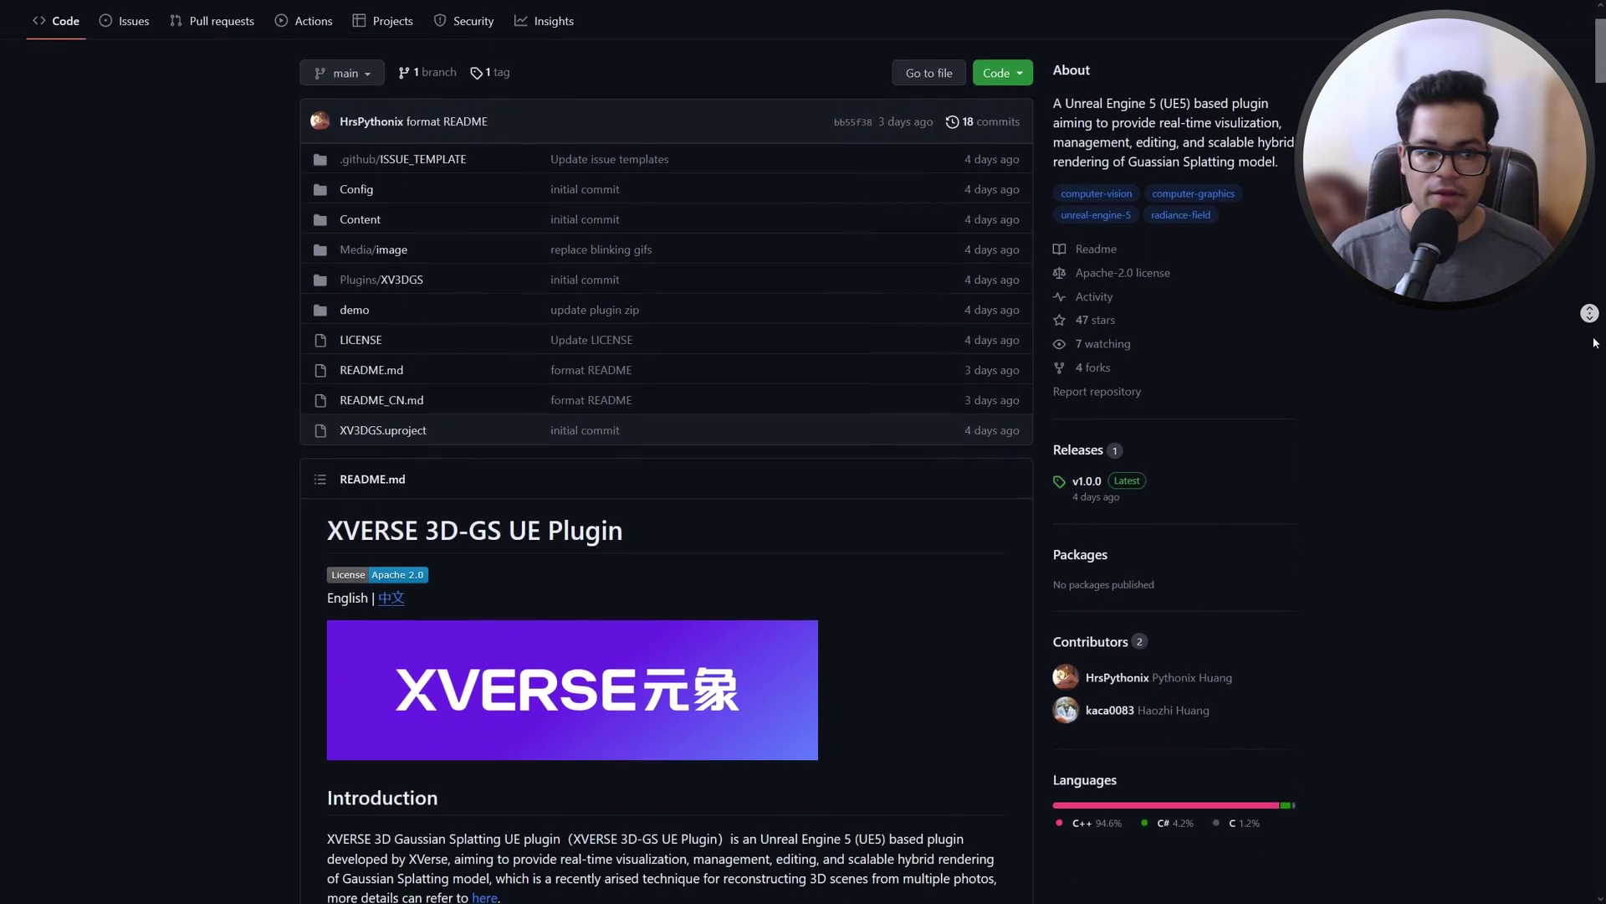
scroll(1595, 342, "down", 5)
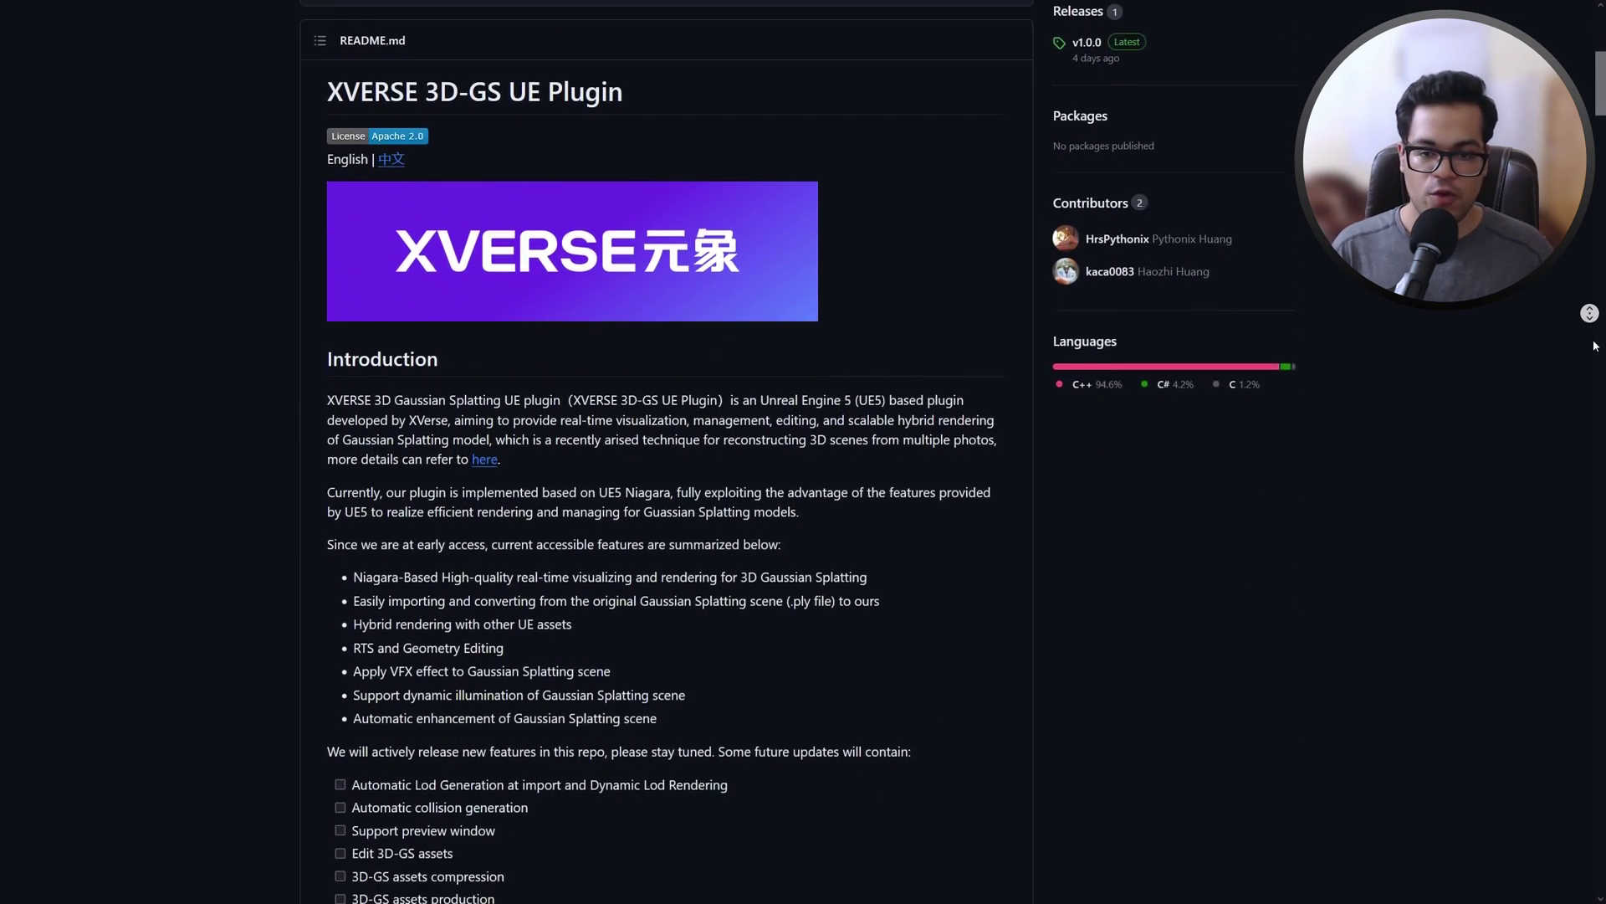
scroll(1595, 346, "down", 5)
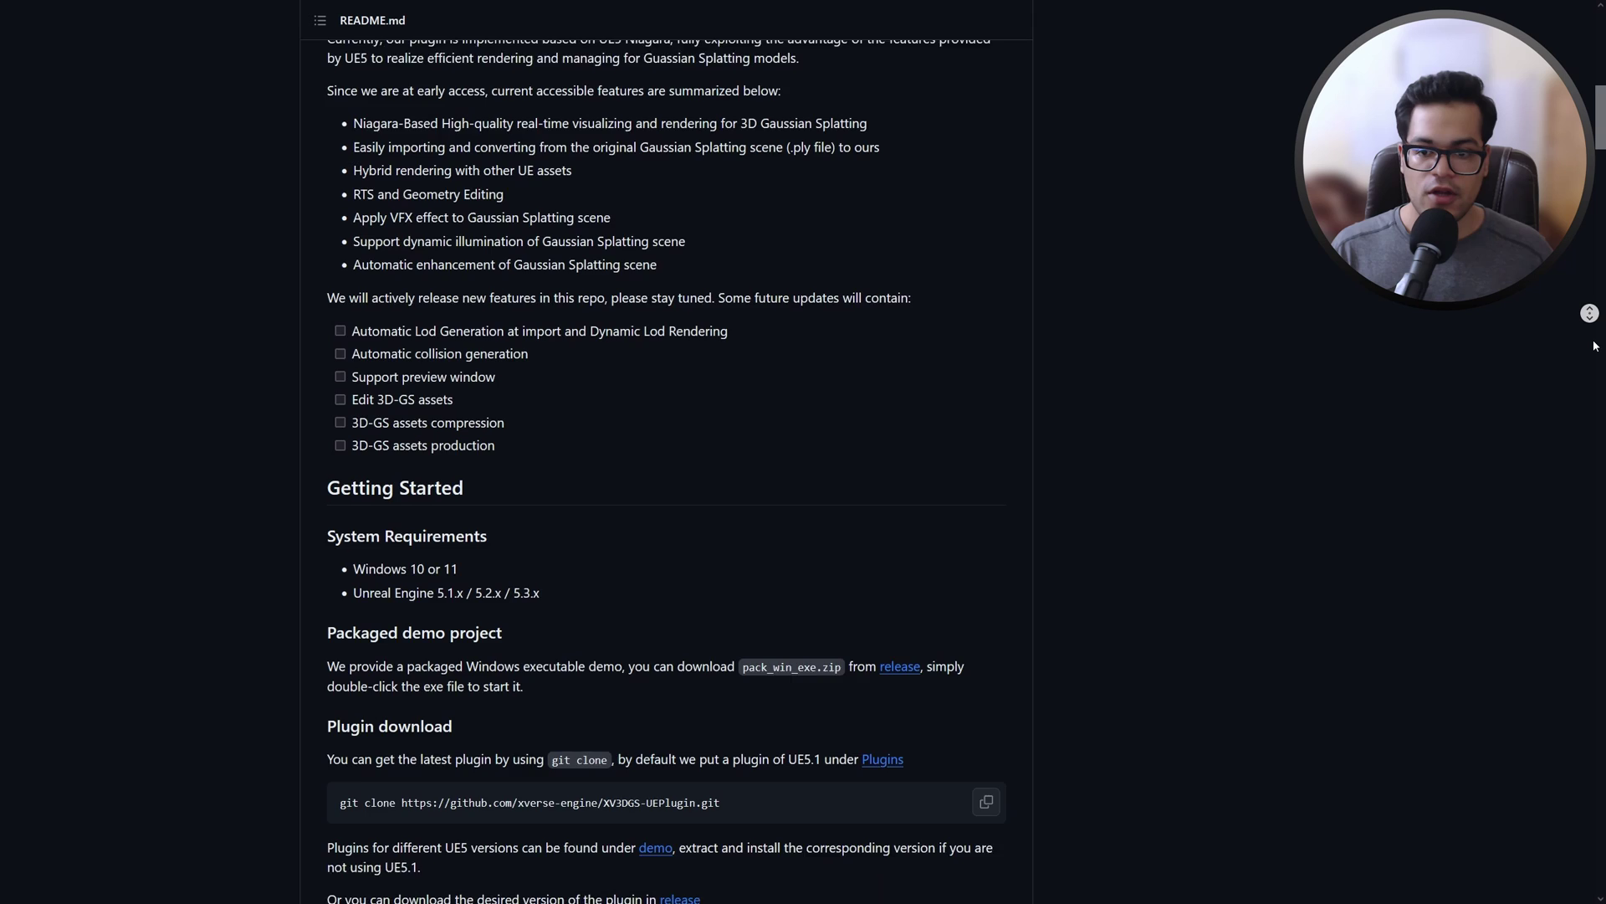
scroll(1595, 345, "down", 5)
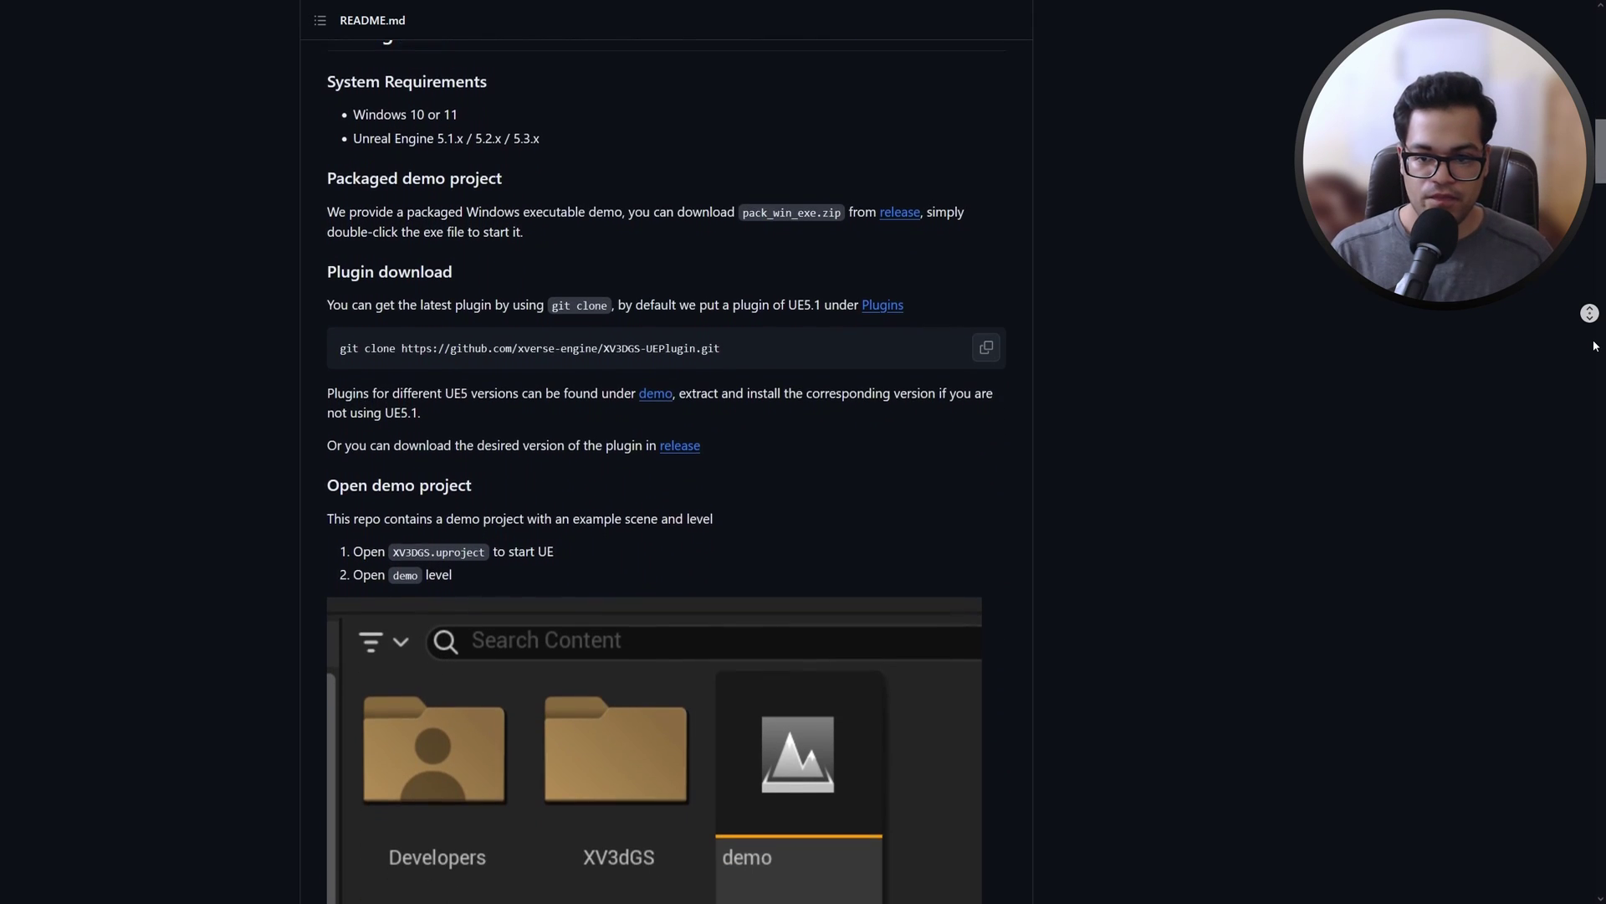
scroll(1594, 345, "down", 1)
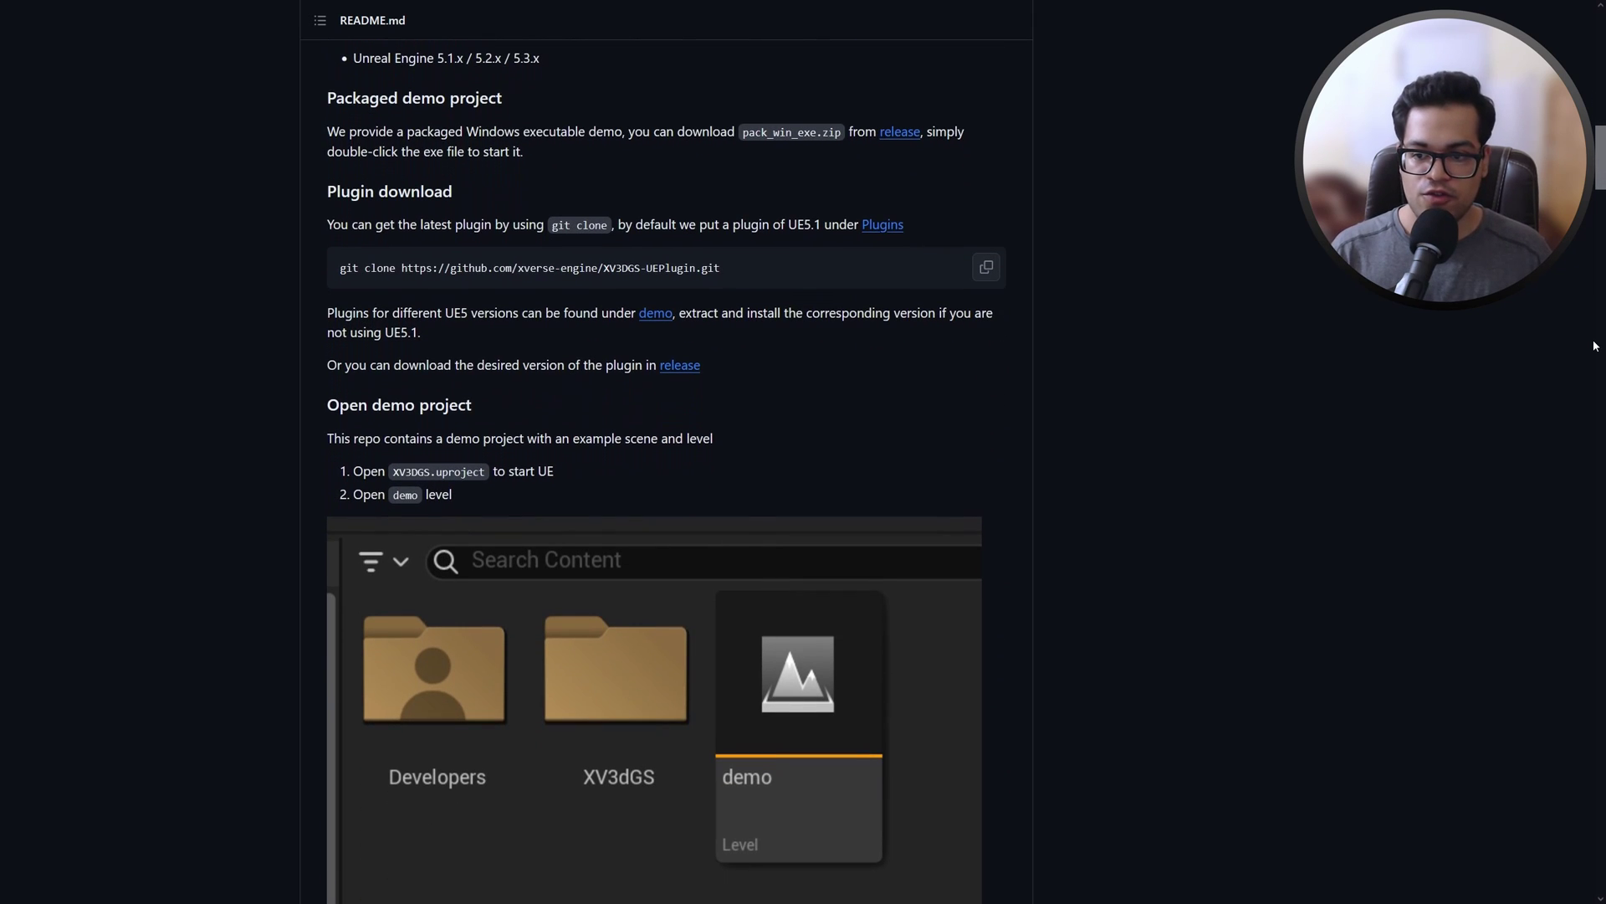
left_click(680, 368)
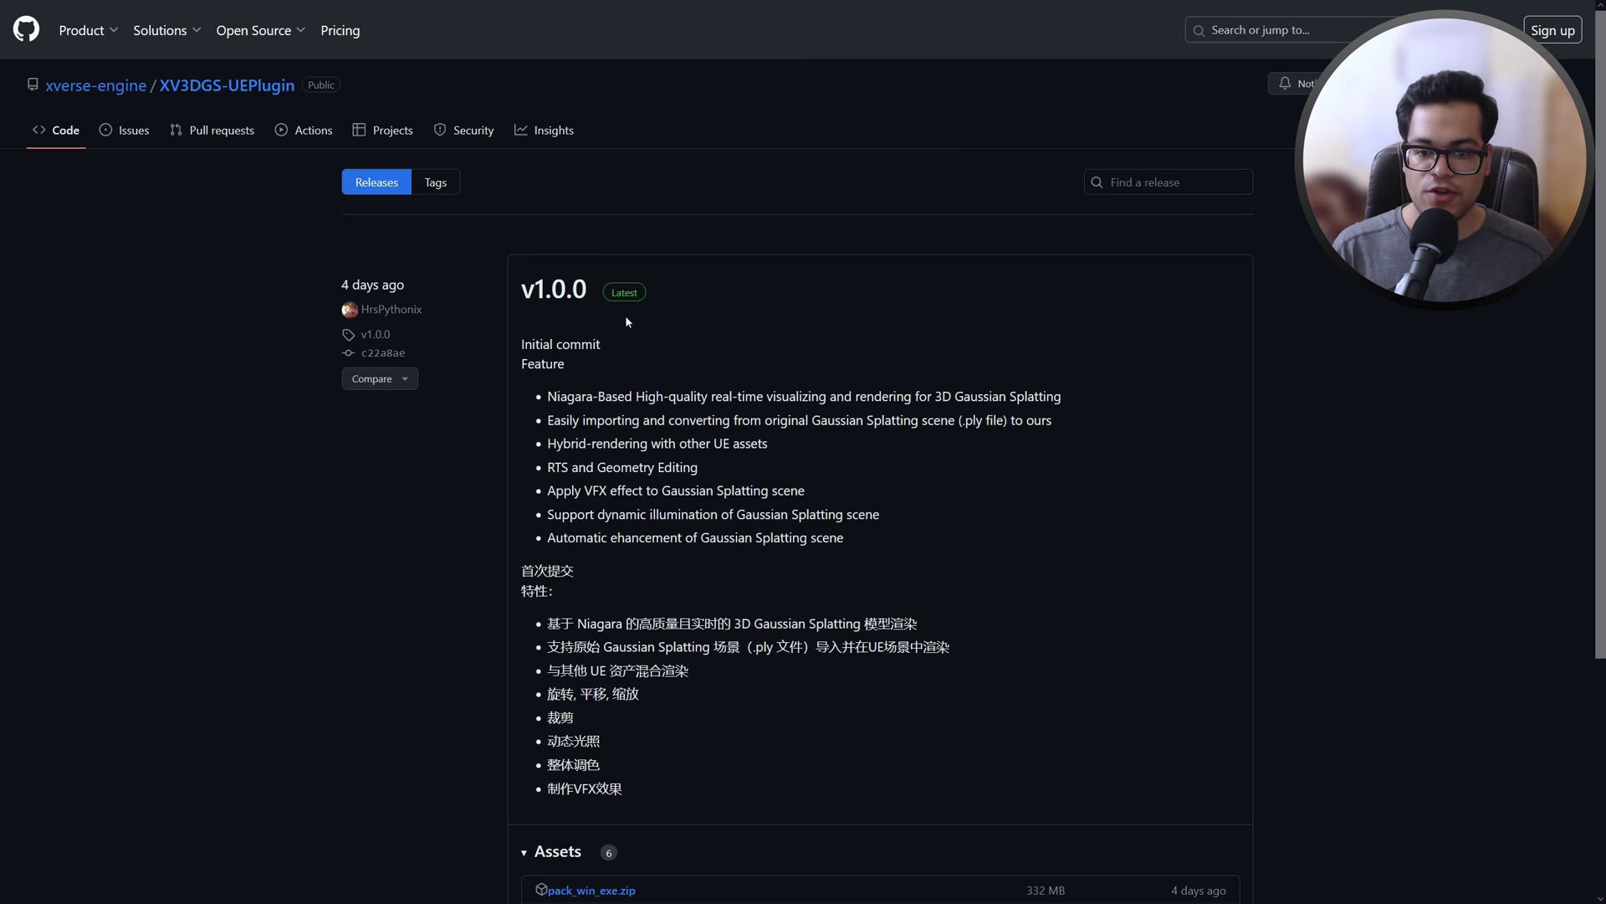
scroll(1175, 406, "down", 4)
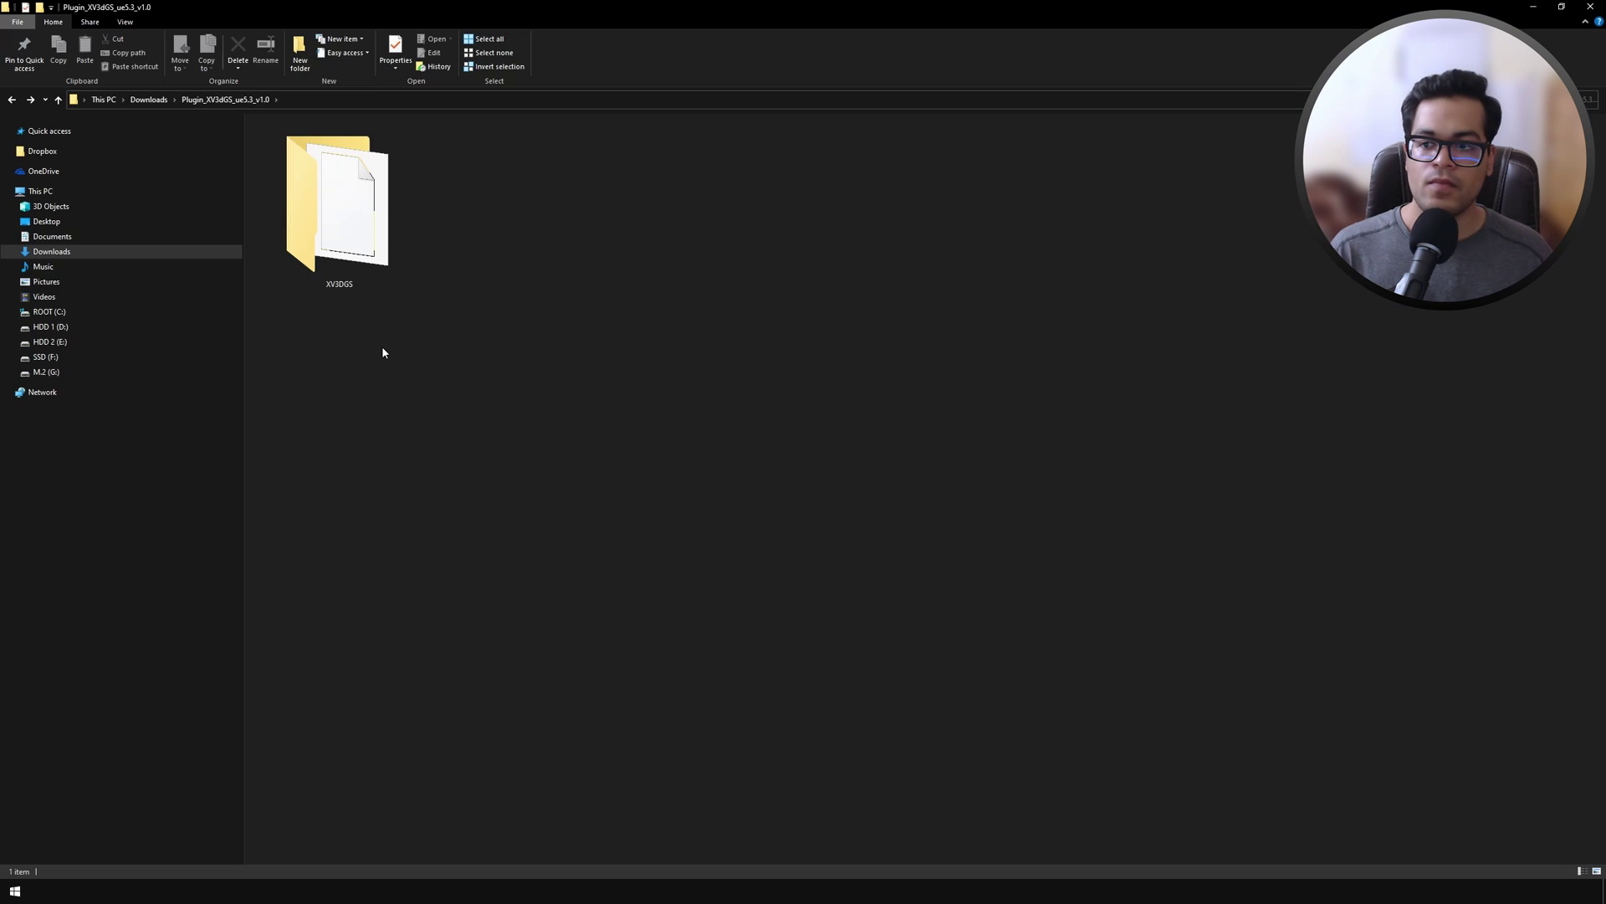
Copy the XV3DGS folder and navigate to D:\UE5 Preview\UE_5.3\Engine\Plugins.
double_click(339, 251)
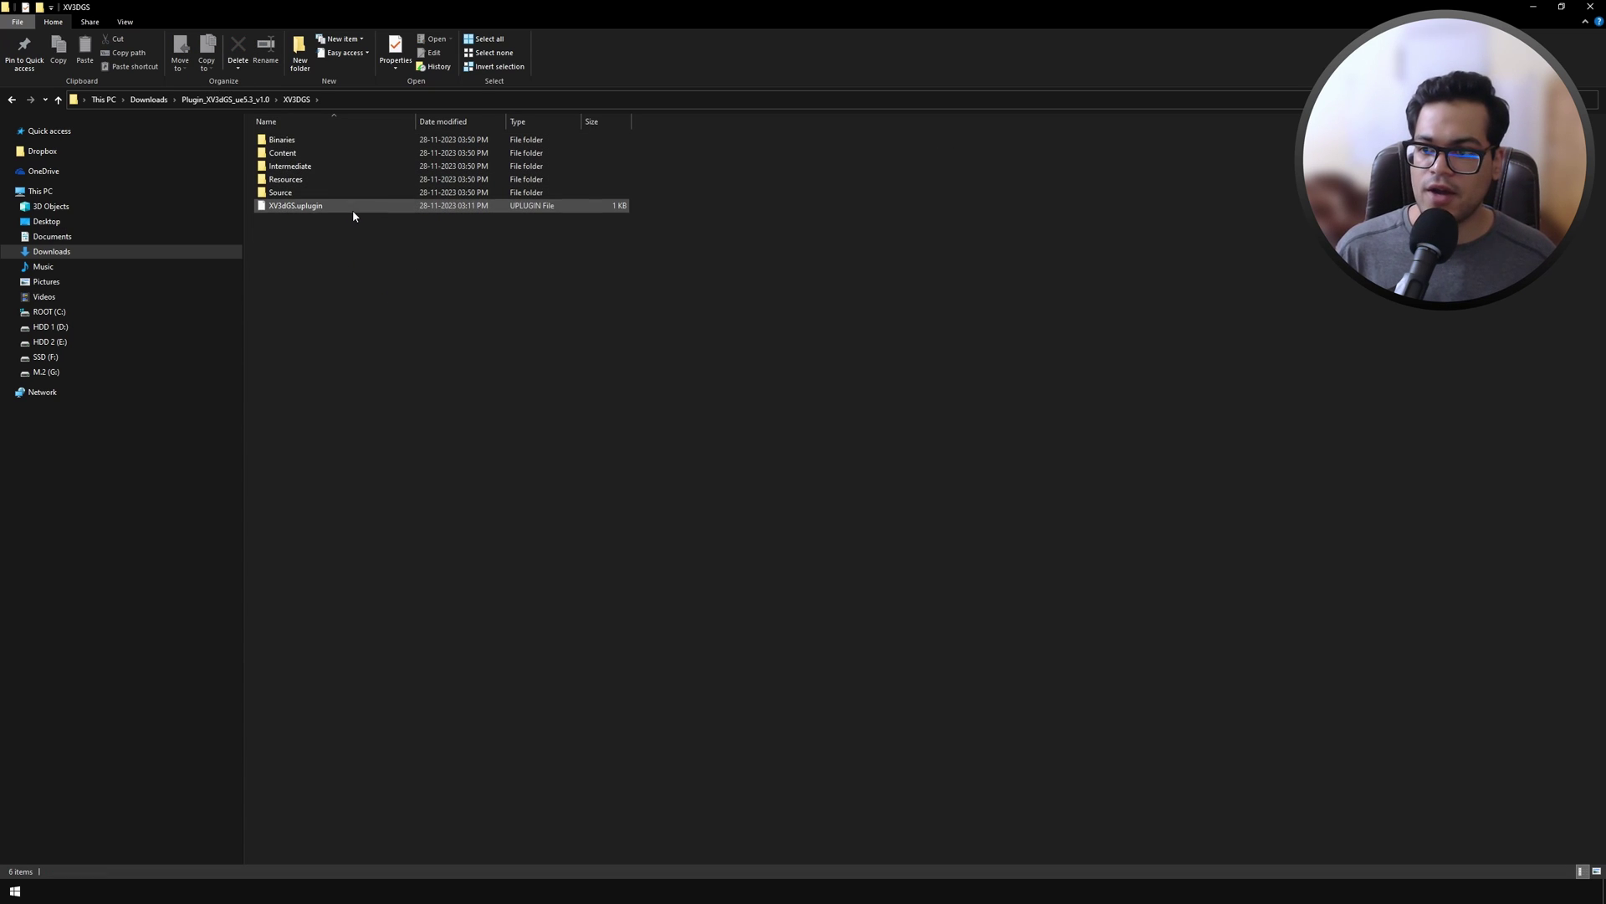
left_click(226, 99)
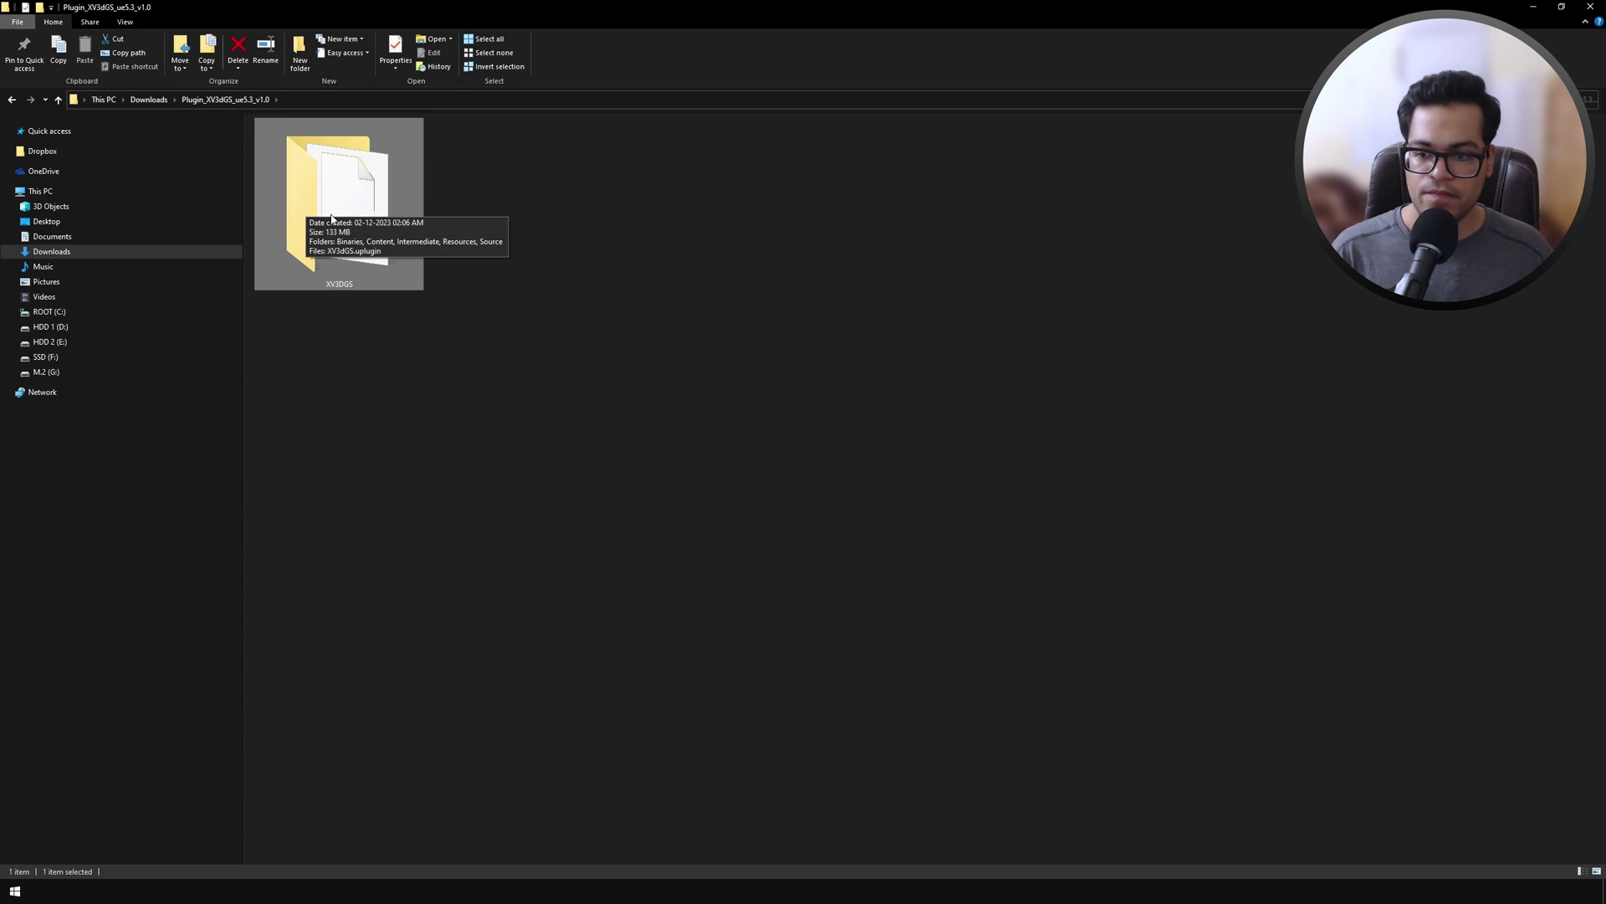
right_click(331, 218)
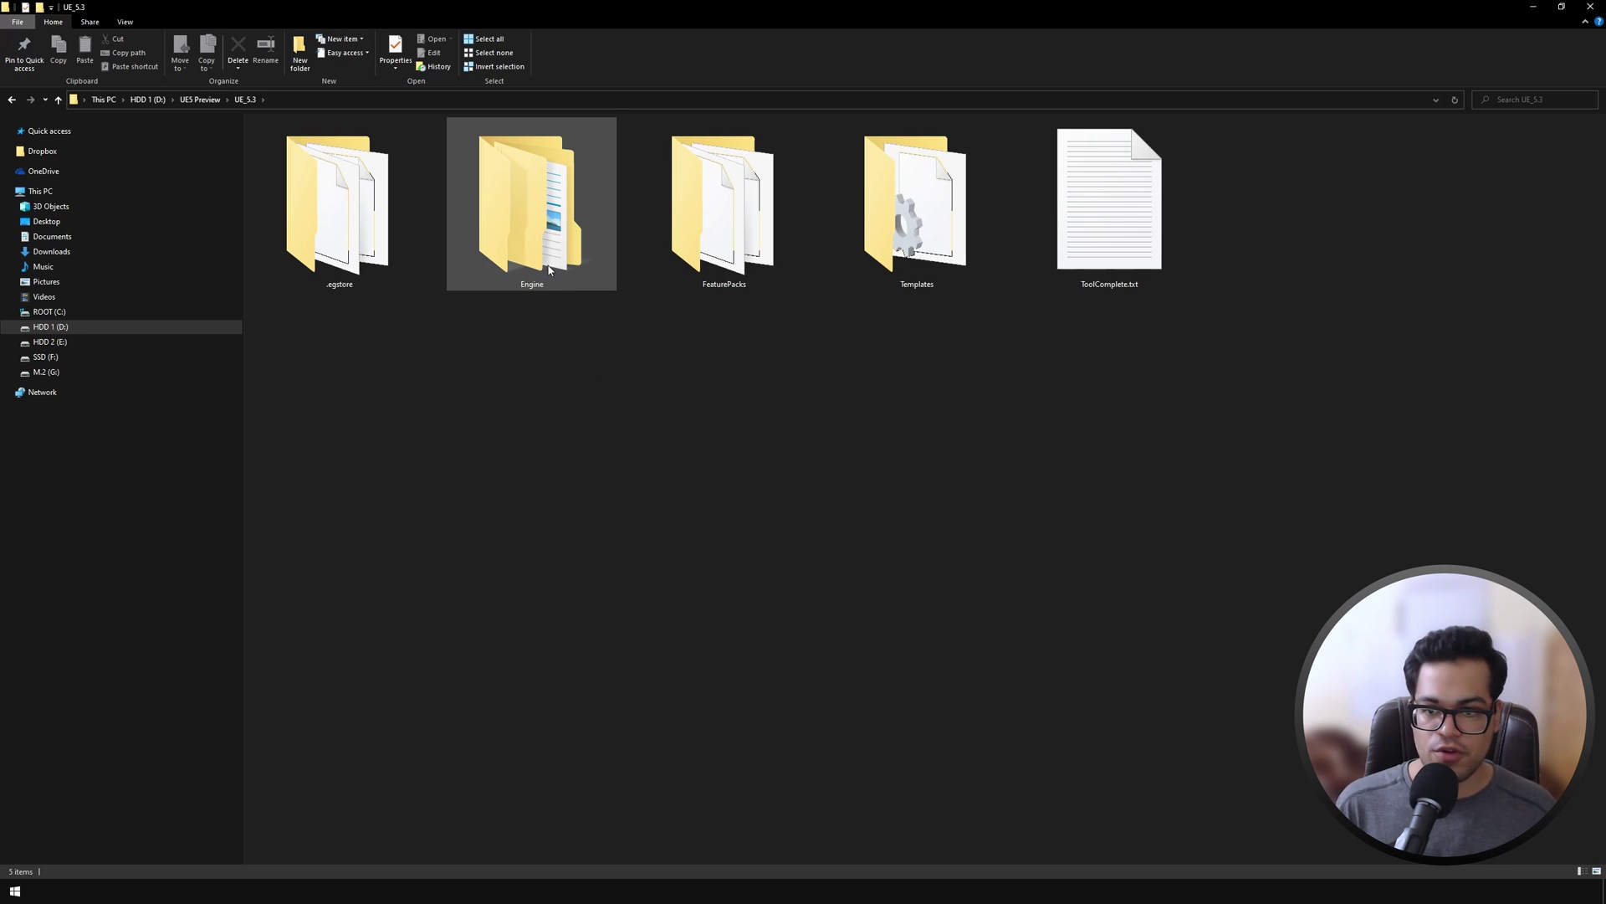
double_click(548, 263)
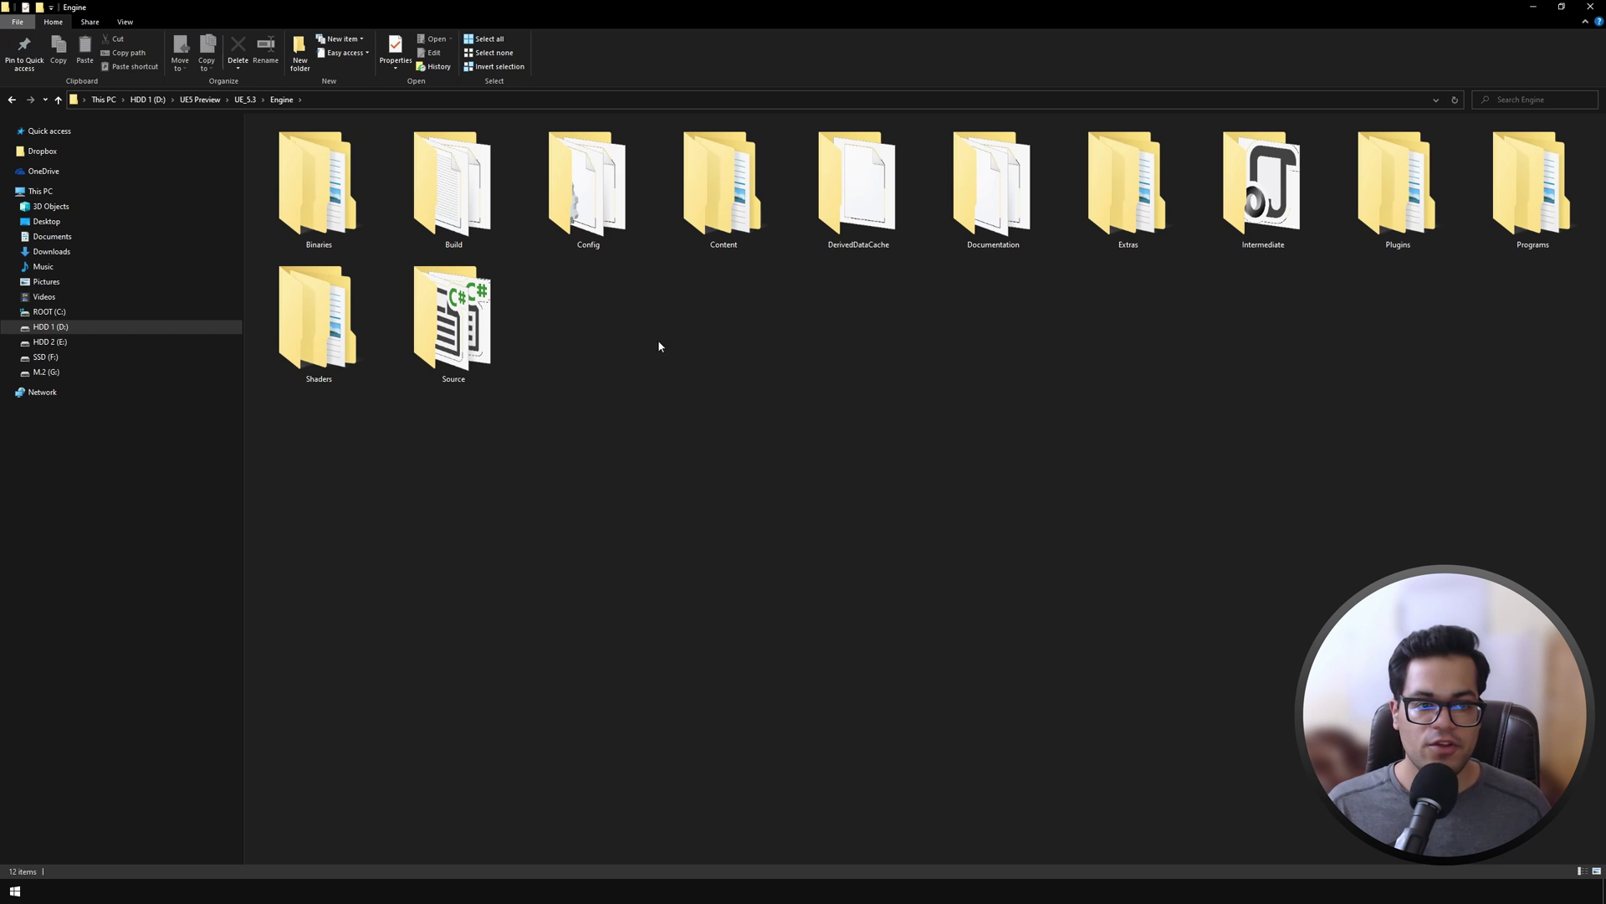
double_click(1379, 231)
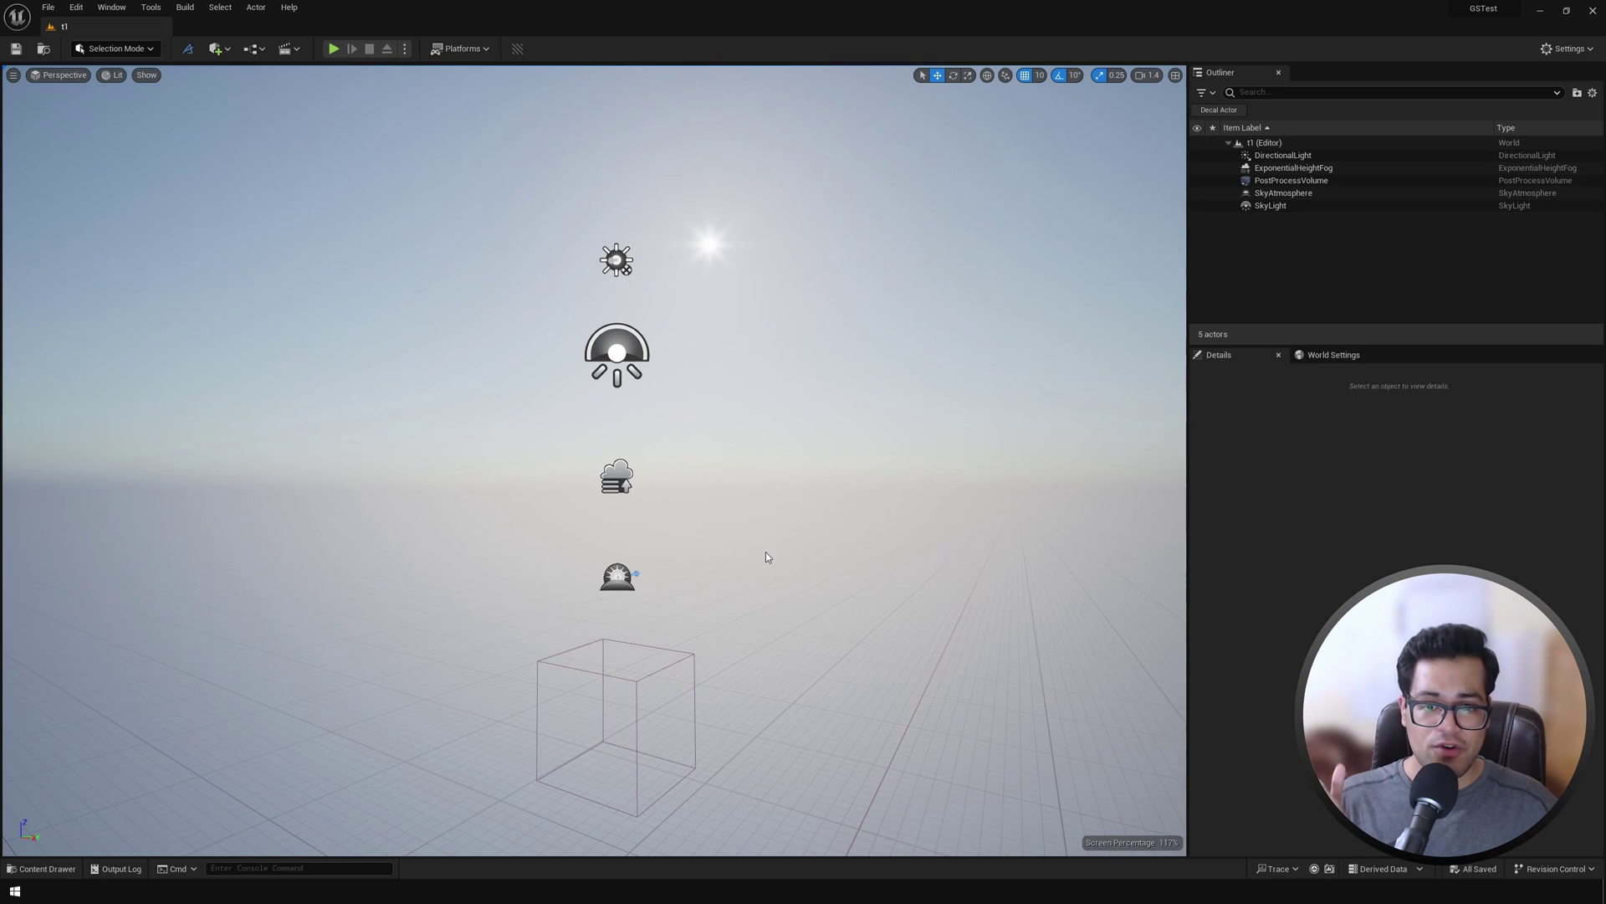
Inspect the DirectionalLight, ExponentialHeightFog, PostProcessVolume, SkyAtmosphere and SkyLight actors, then open the Edit menu.
left_click(1282, 157)
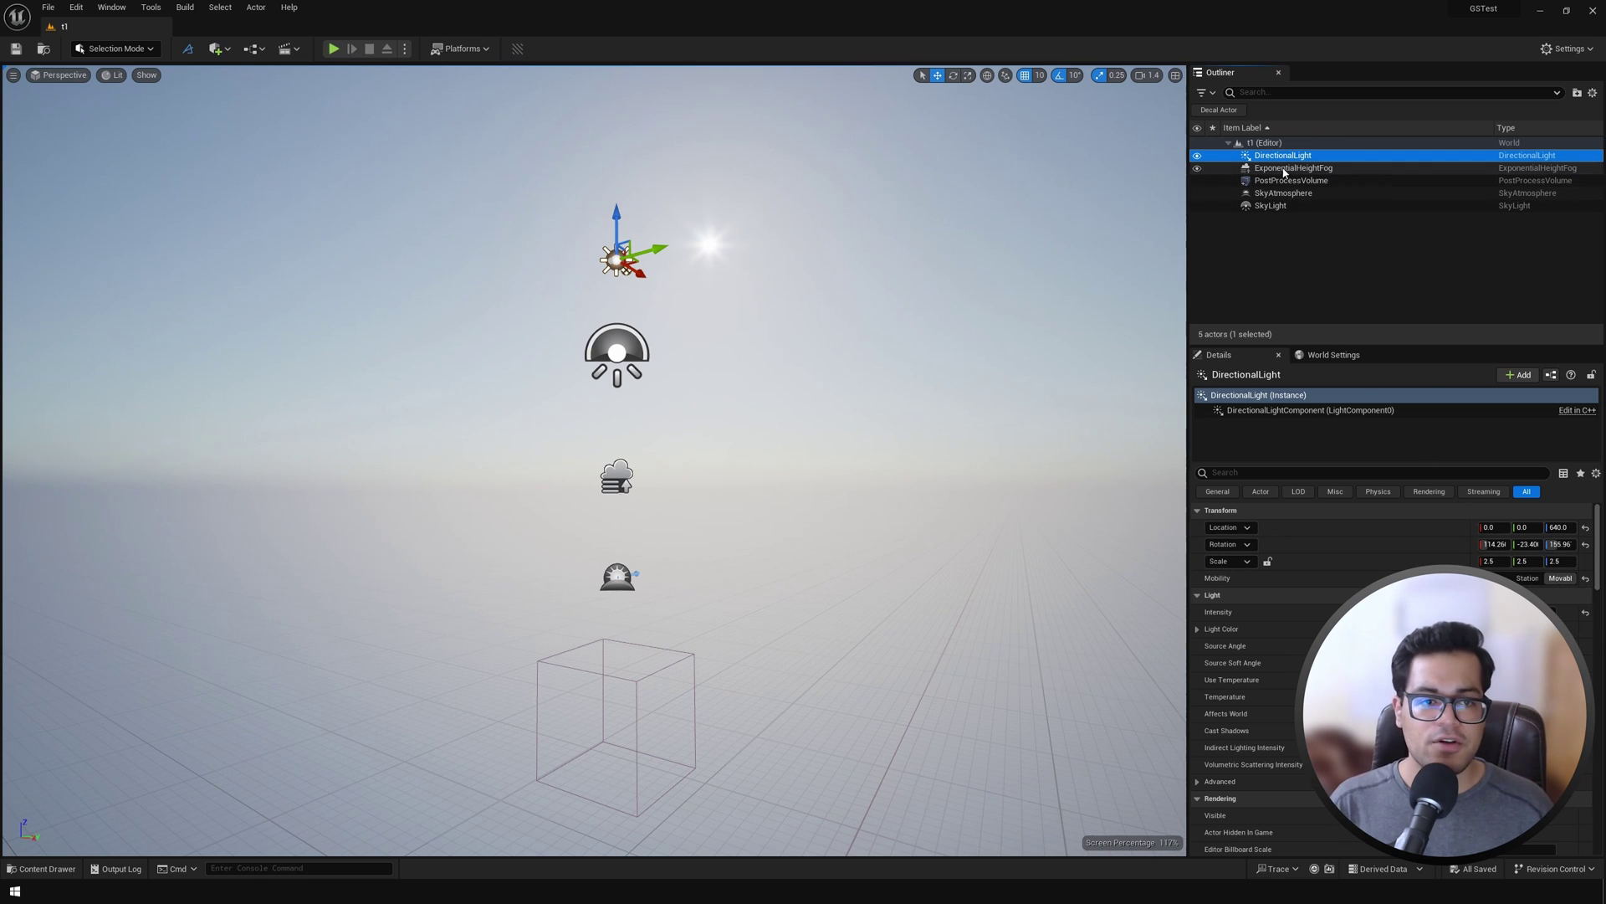
left_click(1286, 168)
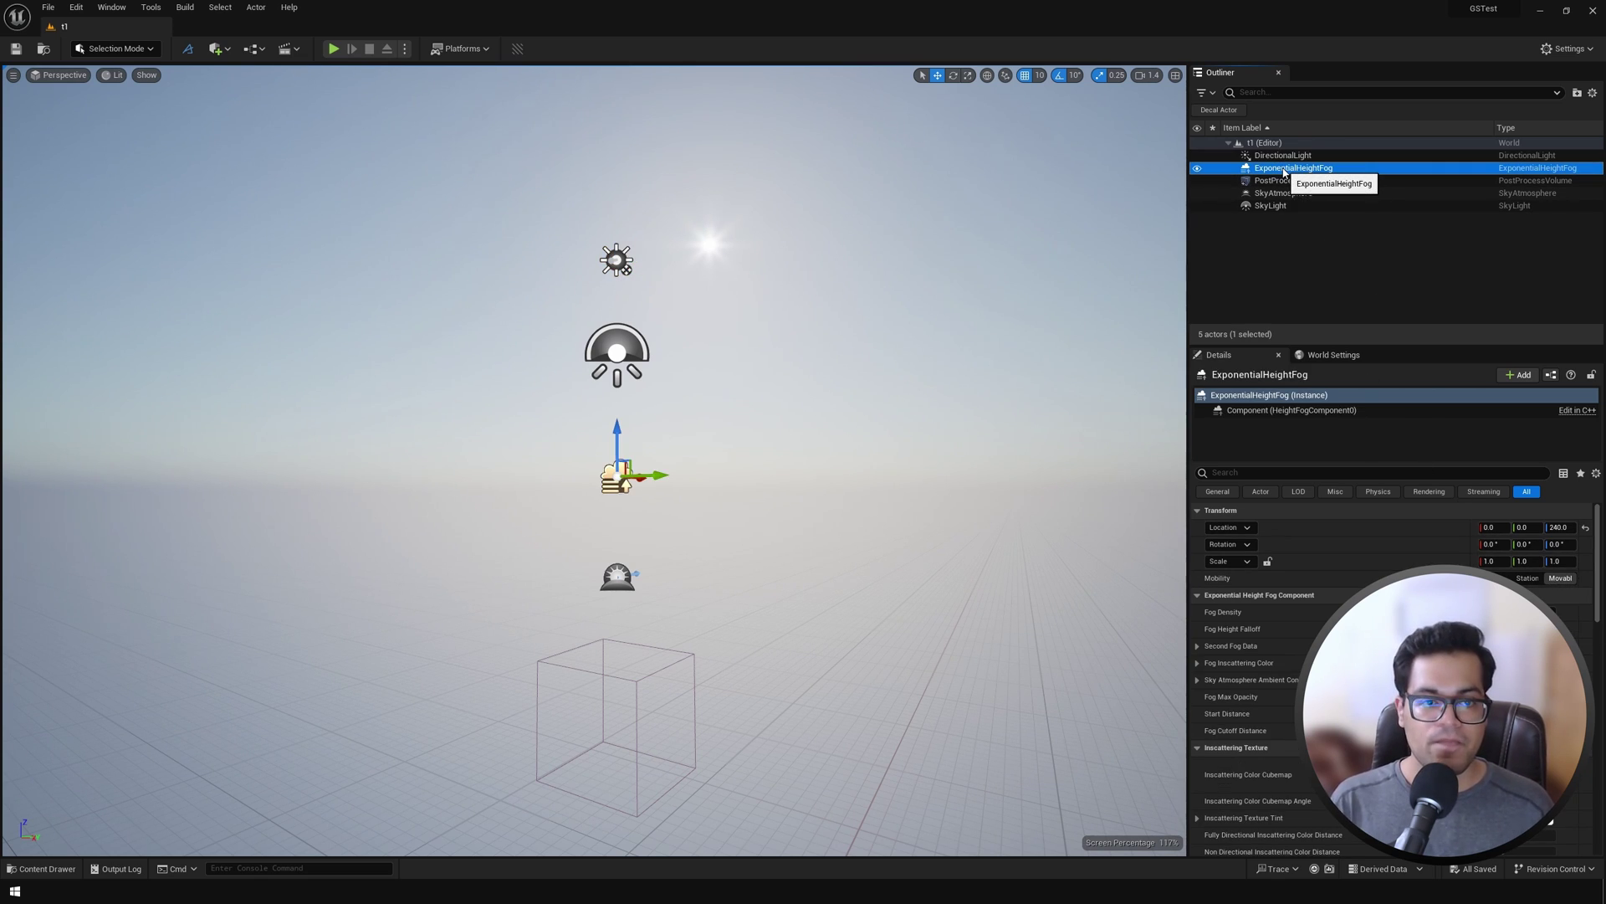
left_click(1286, 181)
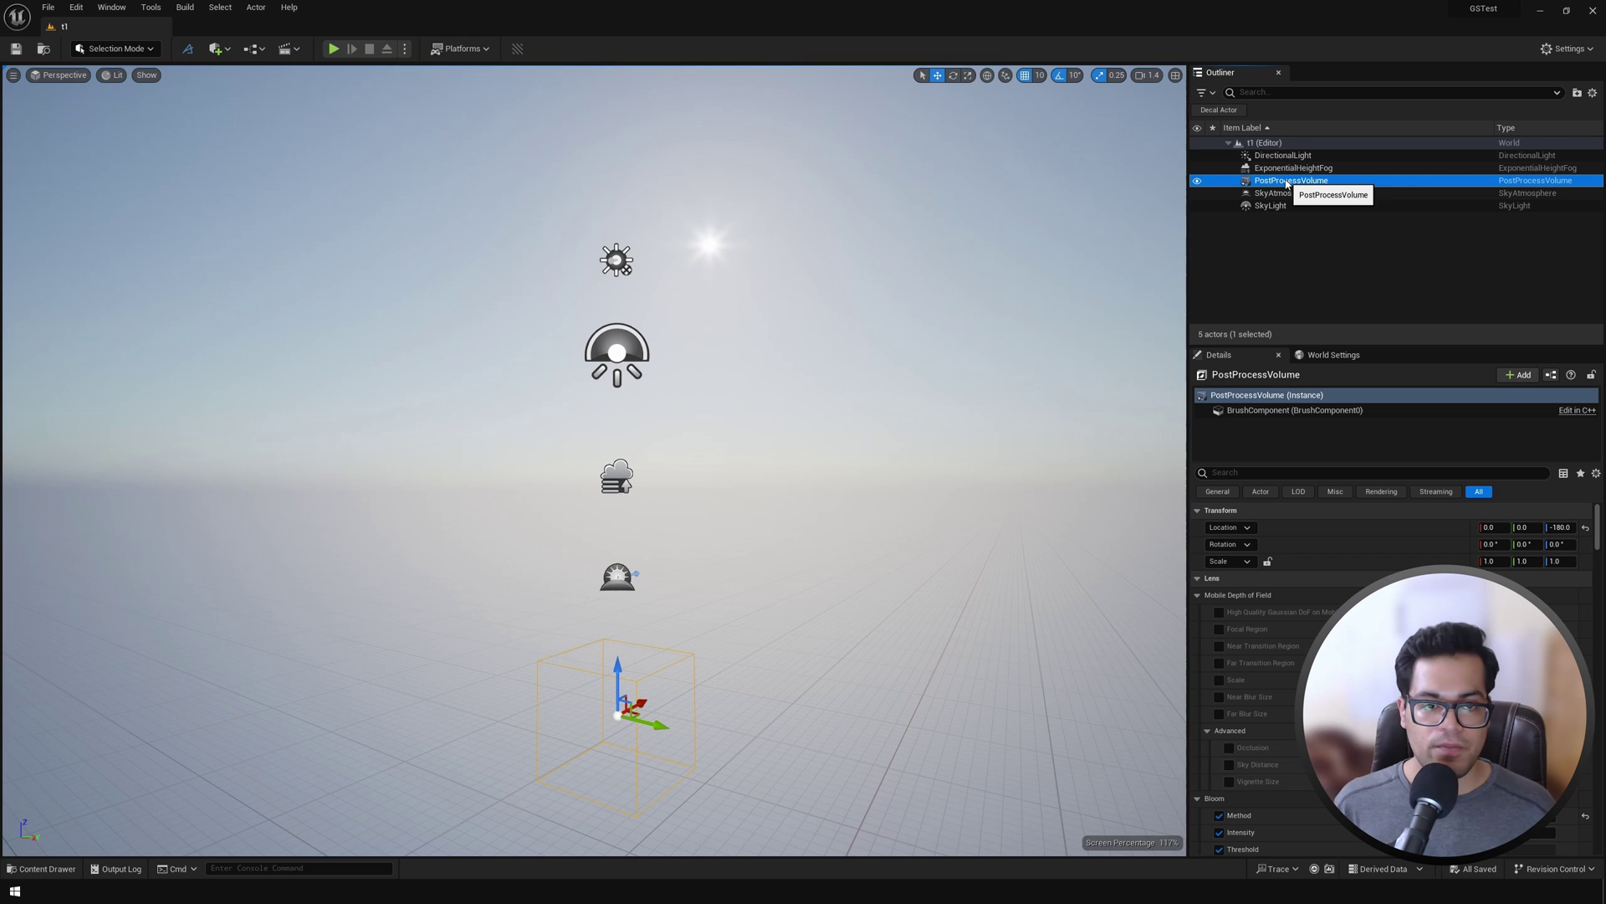
left_click(1286, 193)
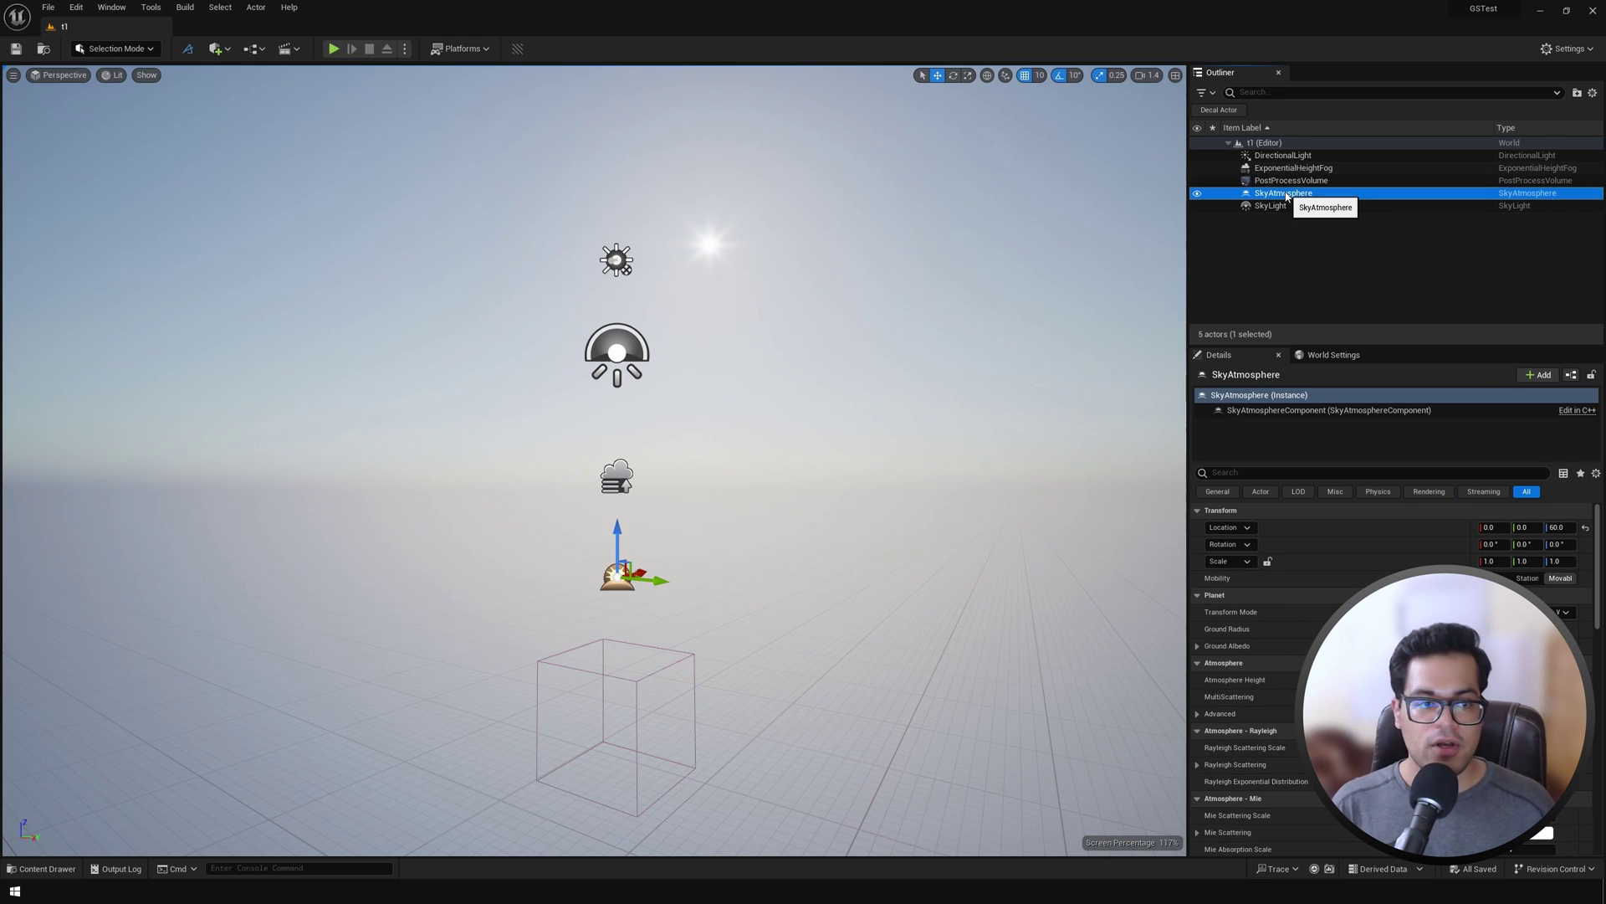
left_click(1286, 206)
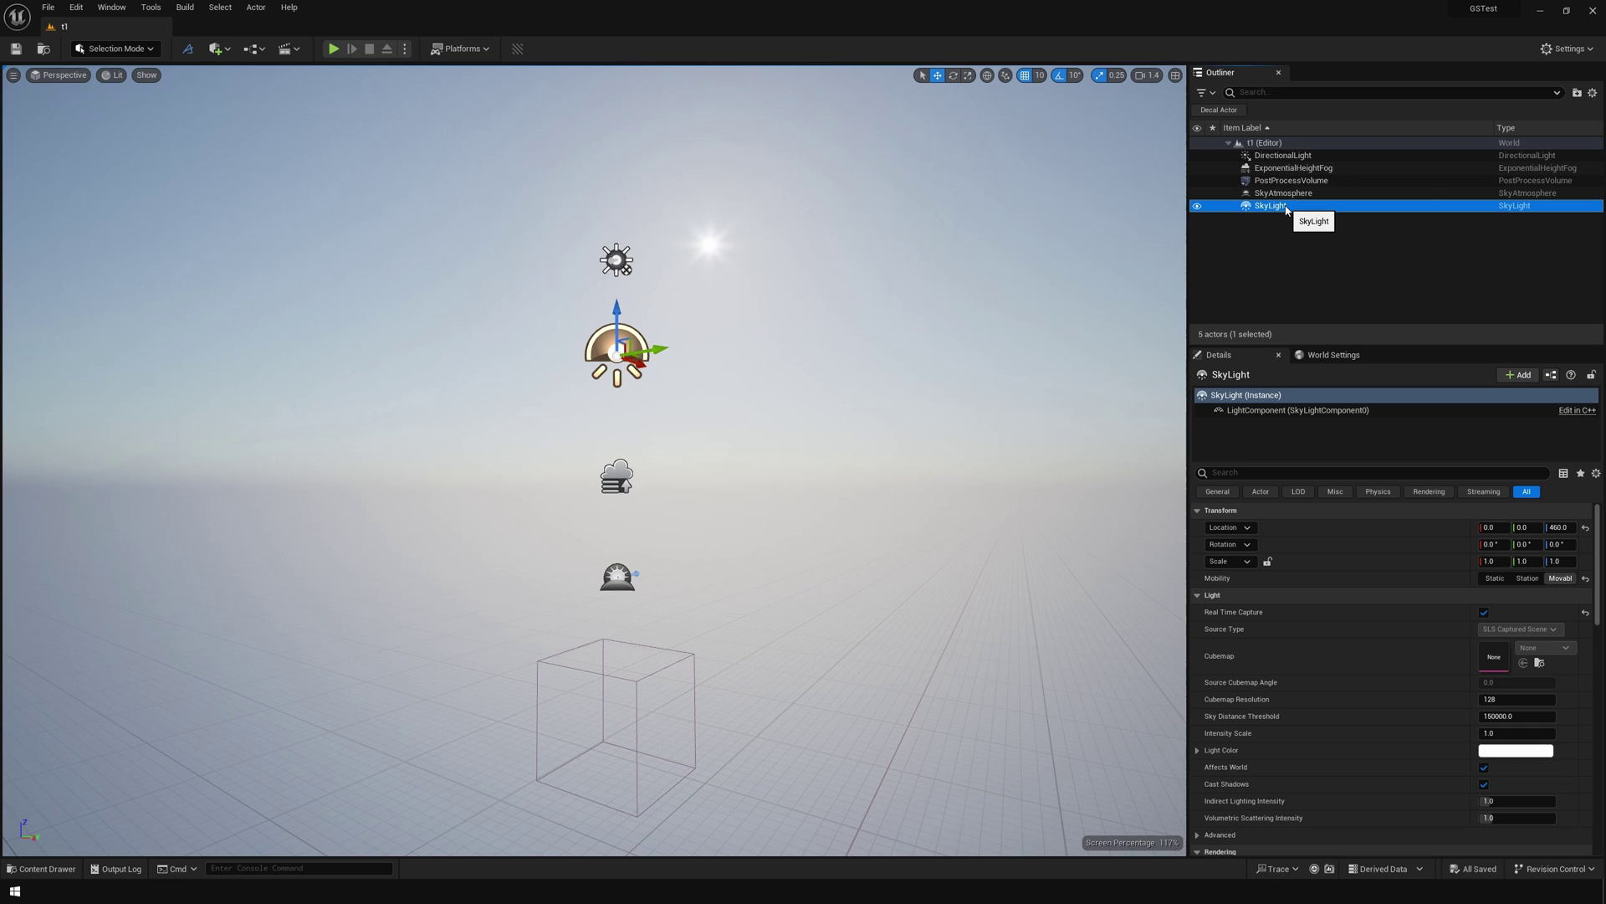
left_click(77, 10)
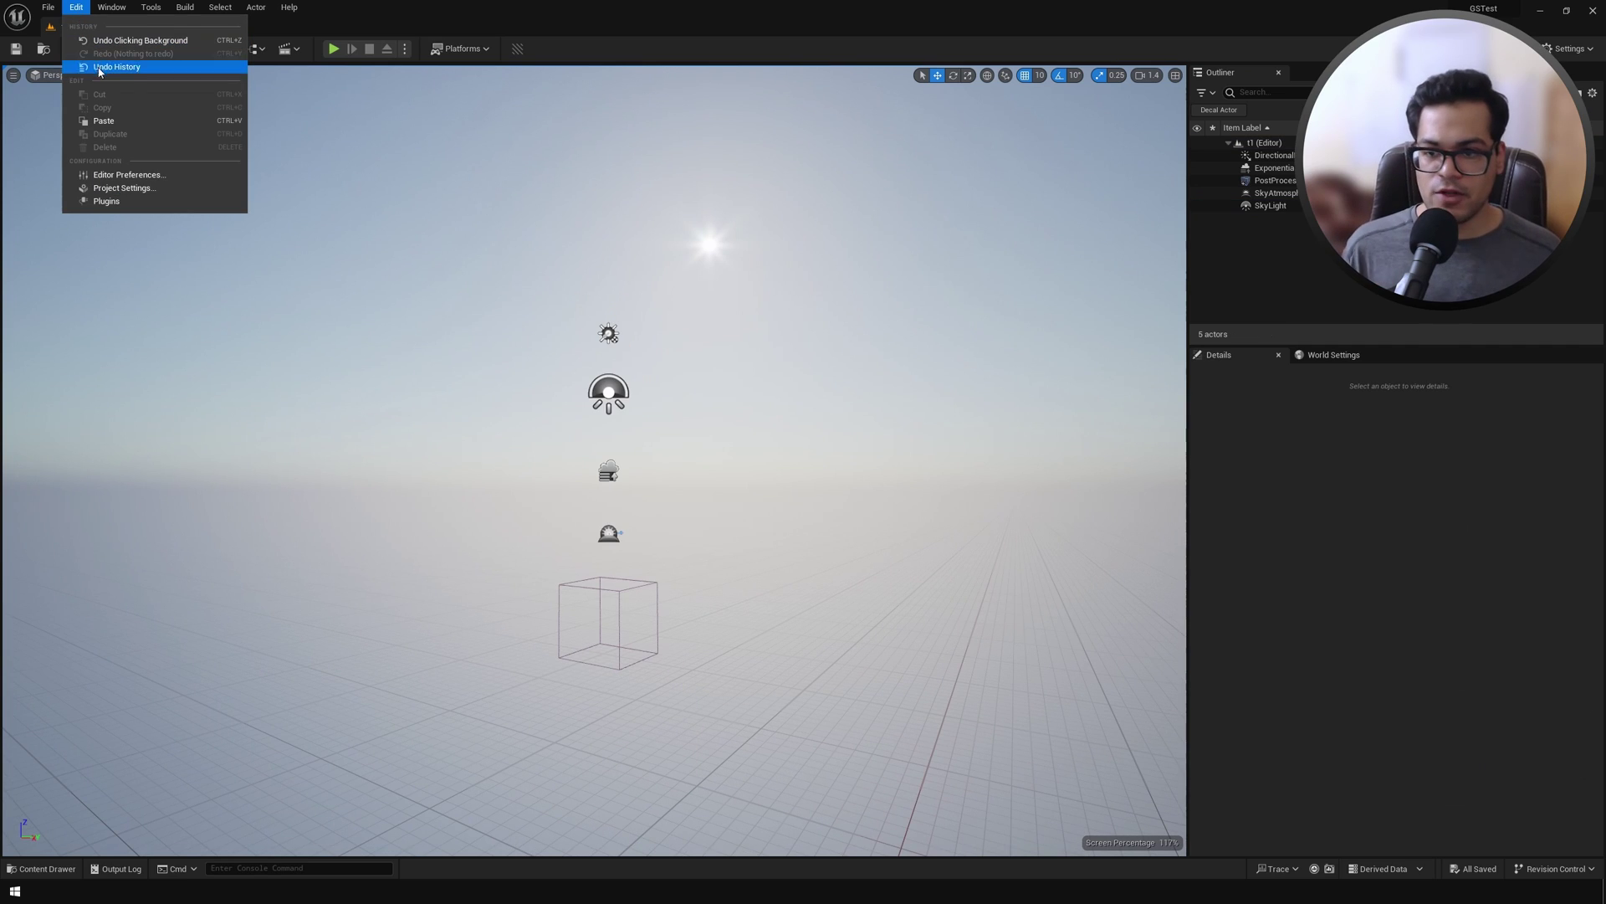
Choose Plugins from the Edit menu to open the Plugins browser.
left_click(107, 201)
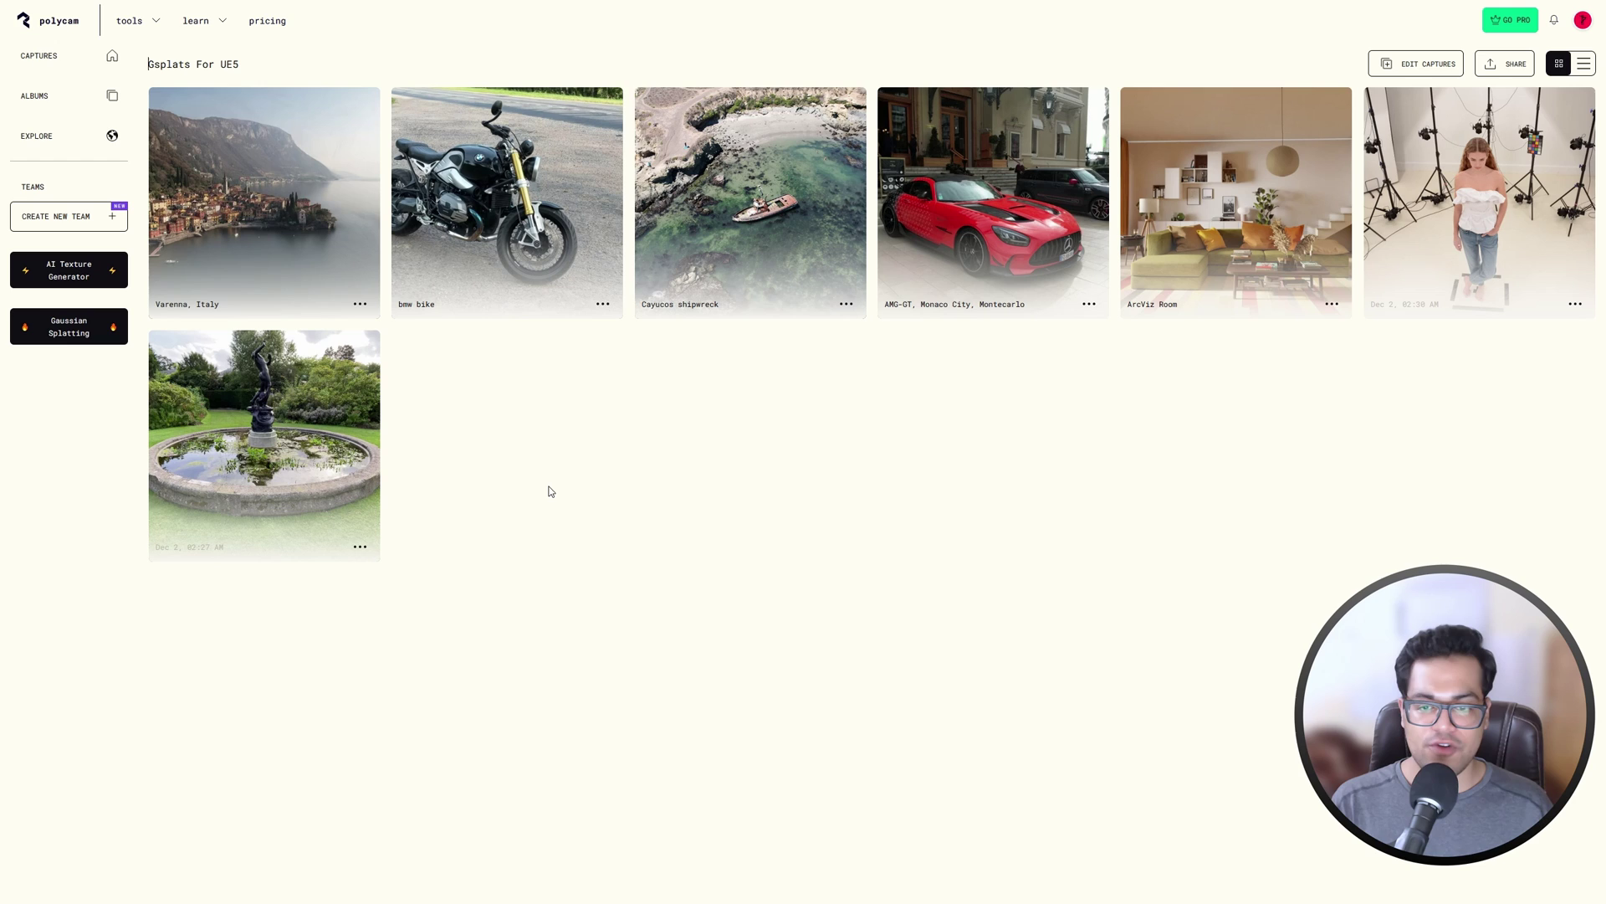
Export the Varenna, Italy capture as Splat PLY and start the download.
left_click(362, 303)
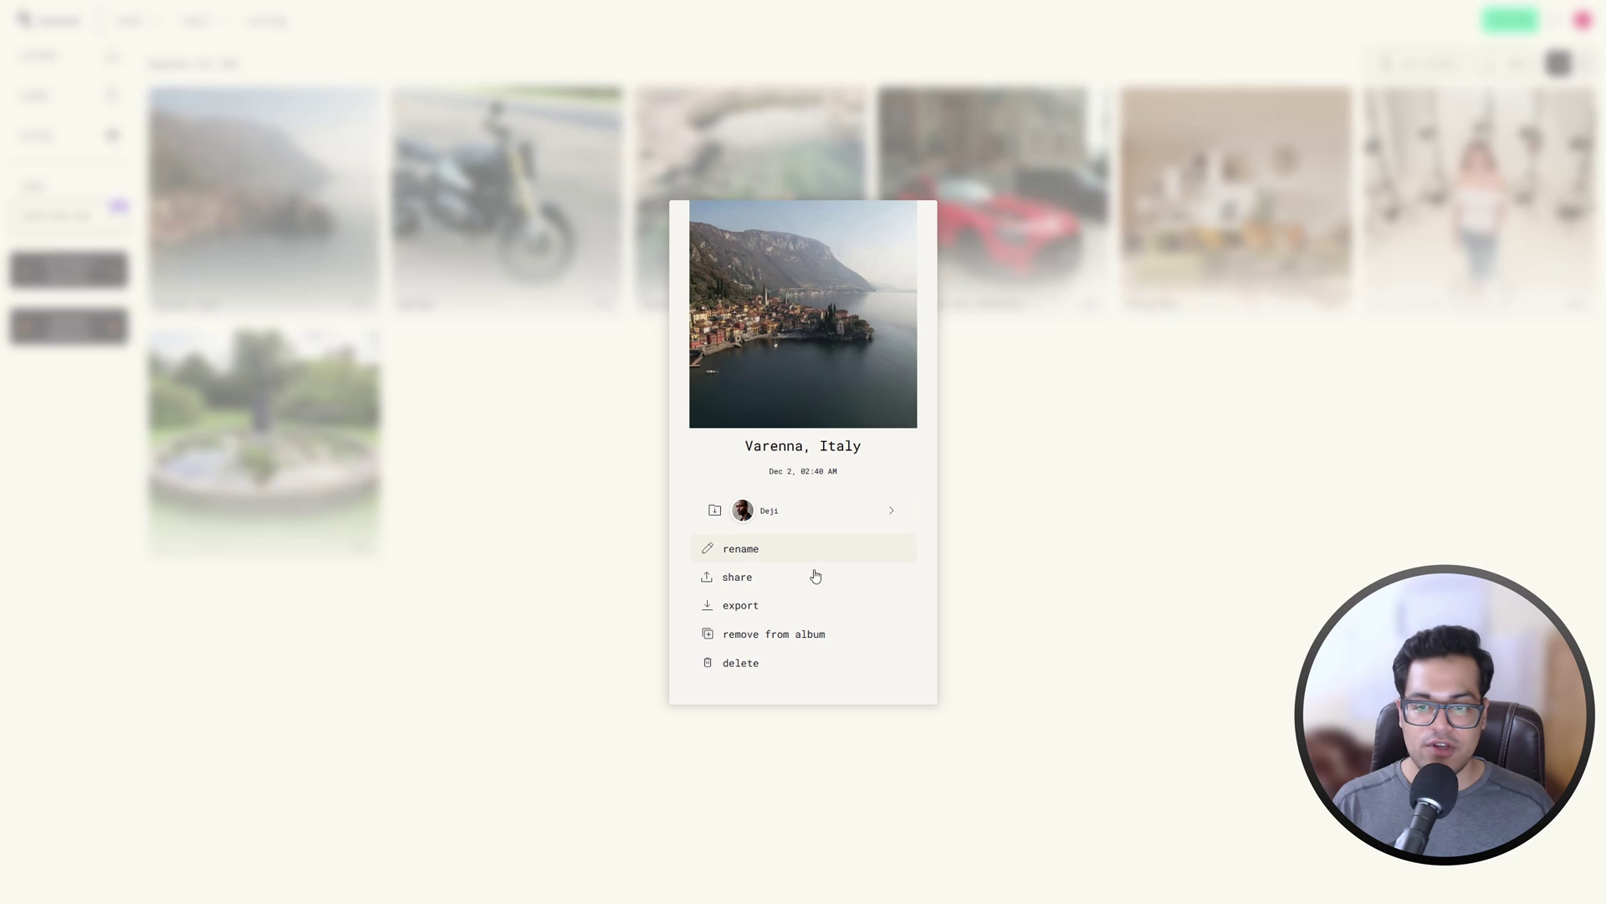
left_click(816, 606)
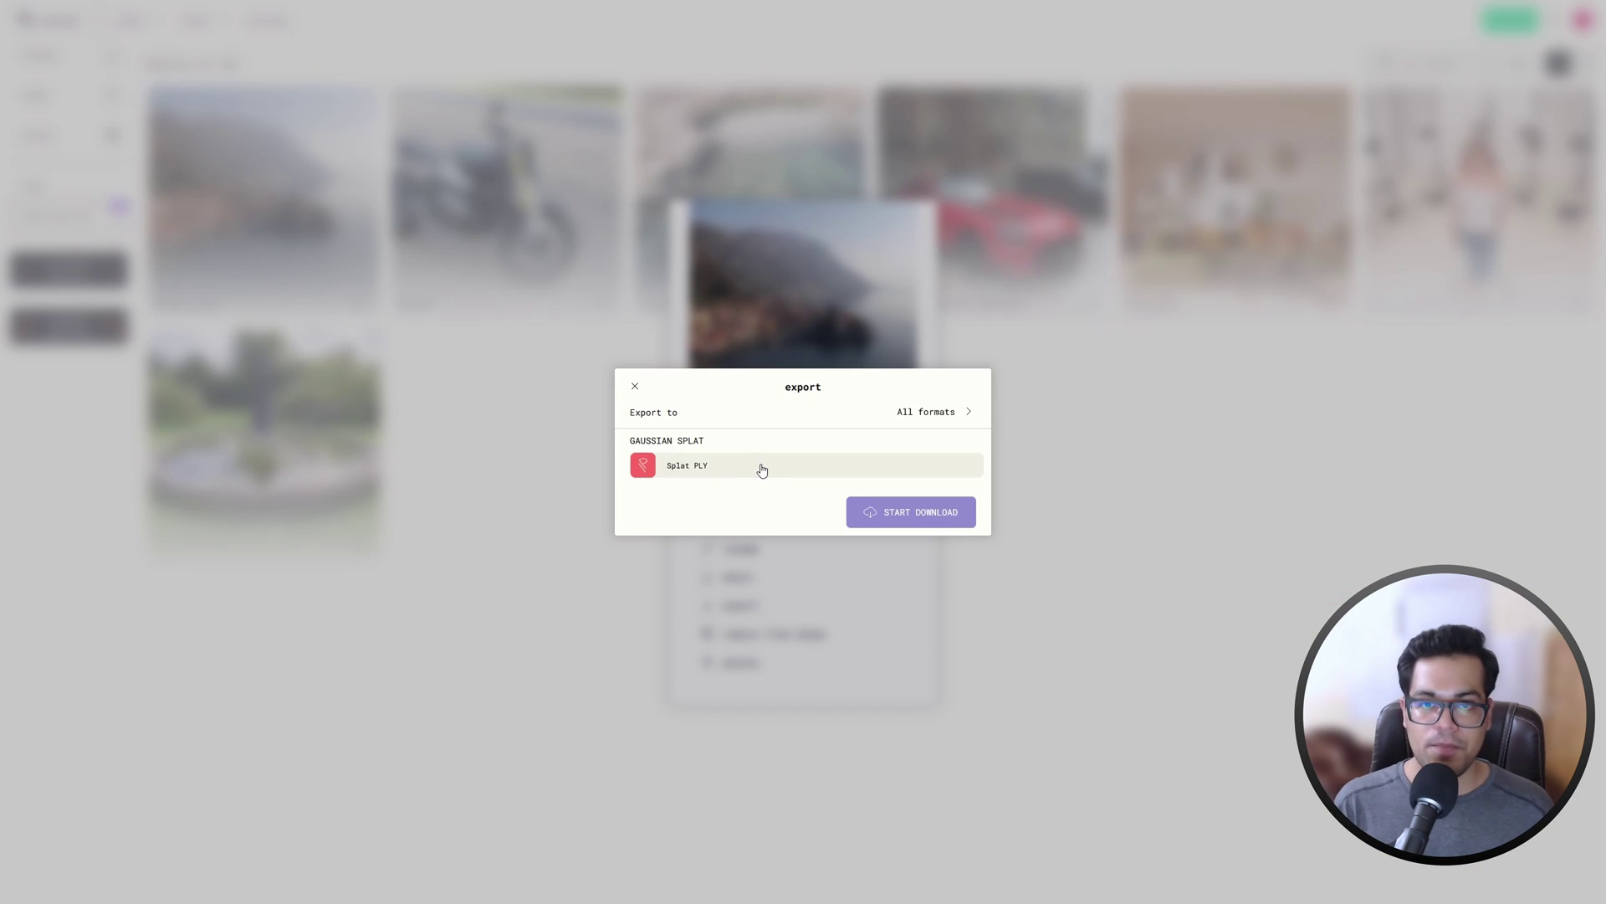
left_click(786, 471)
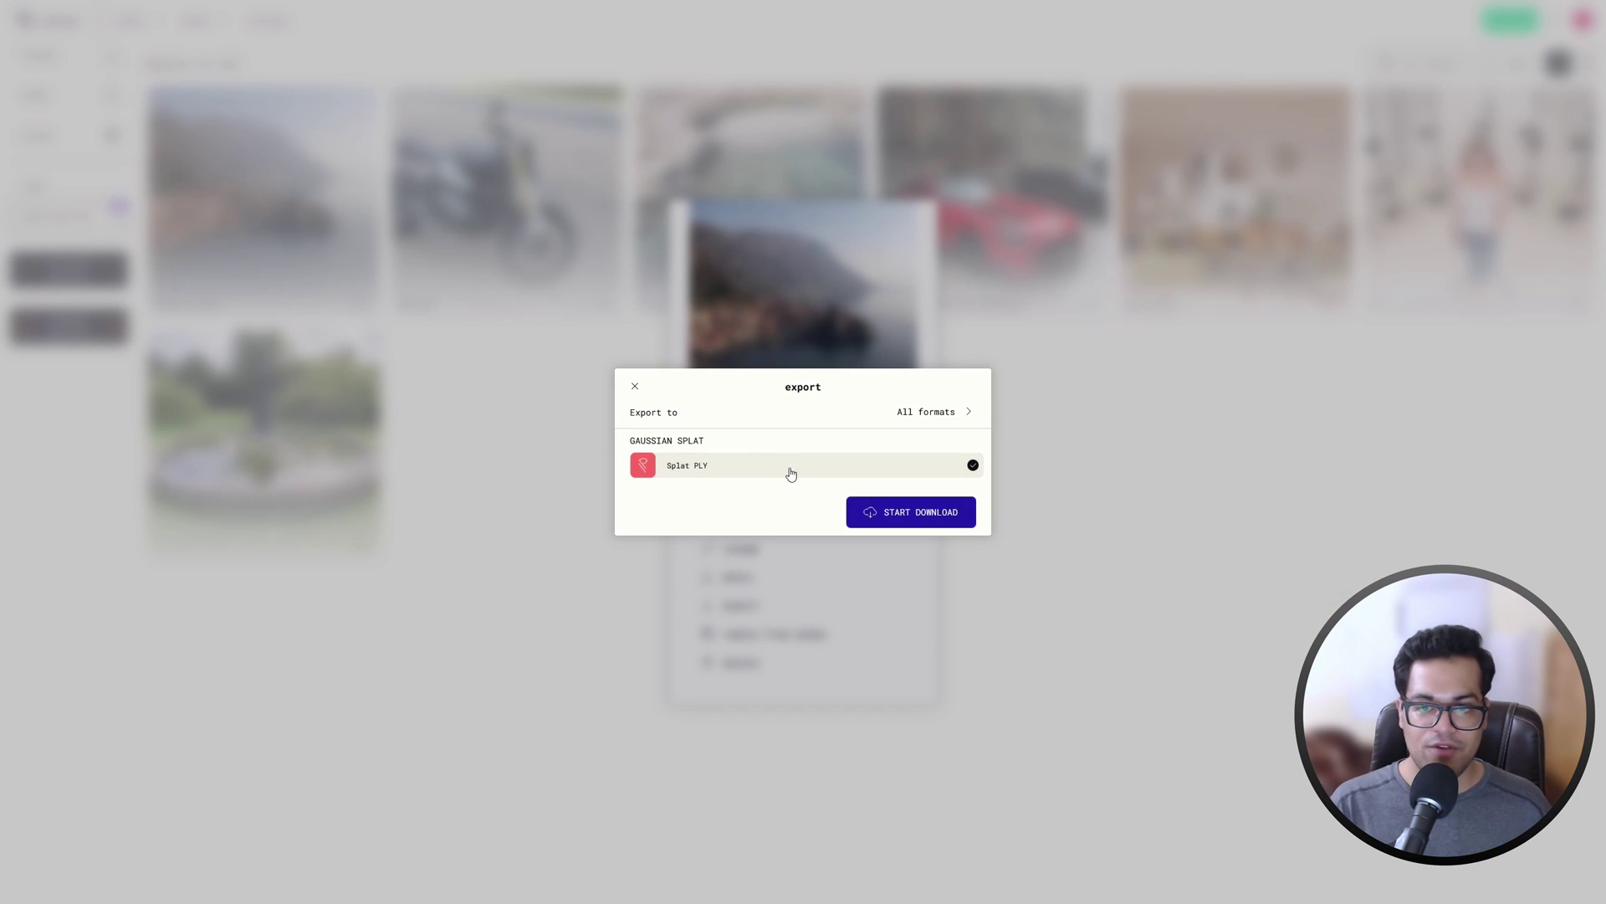
left_click(889, 512)
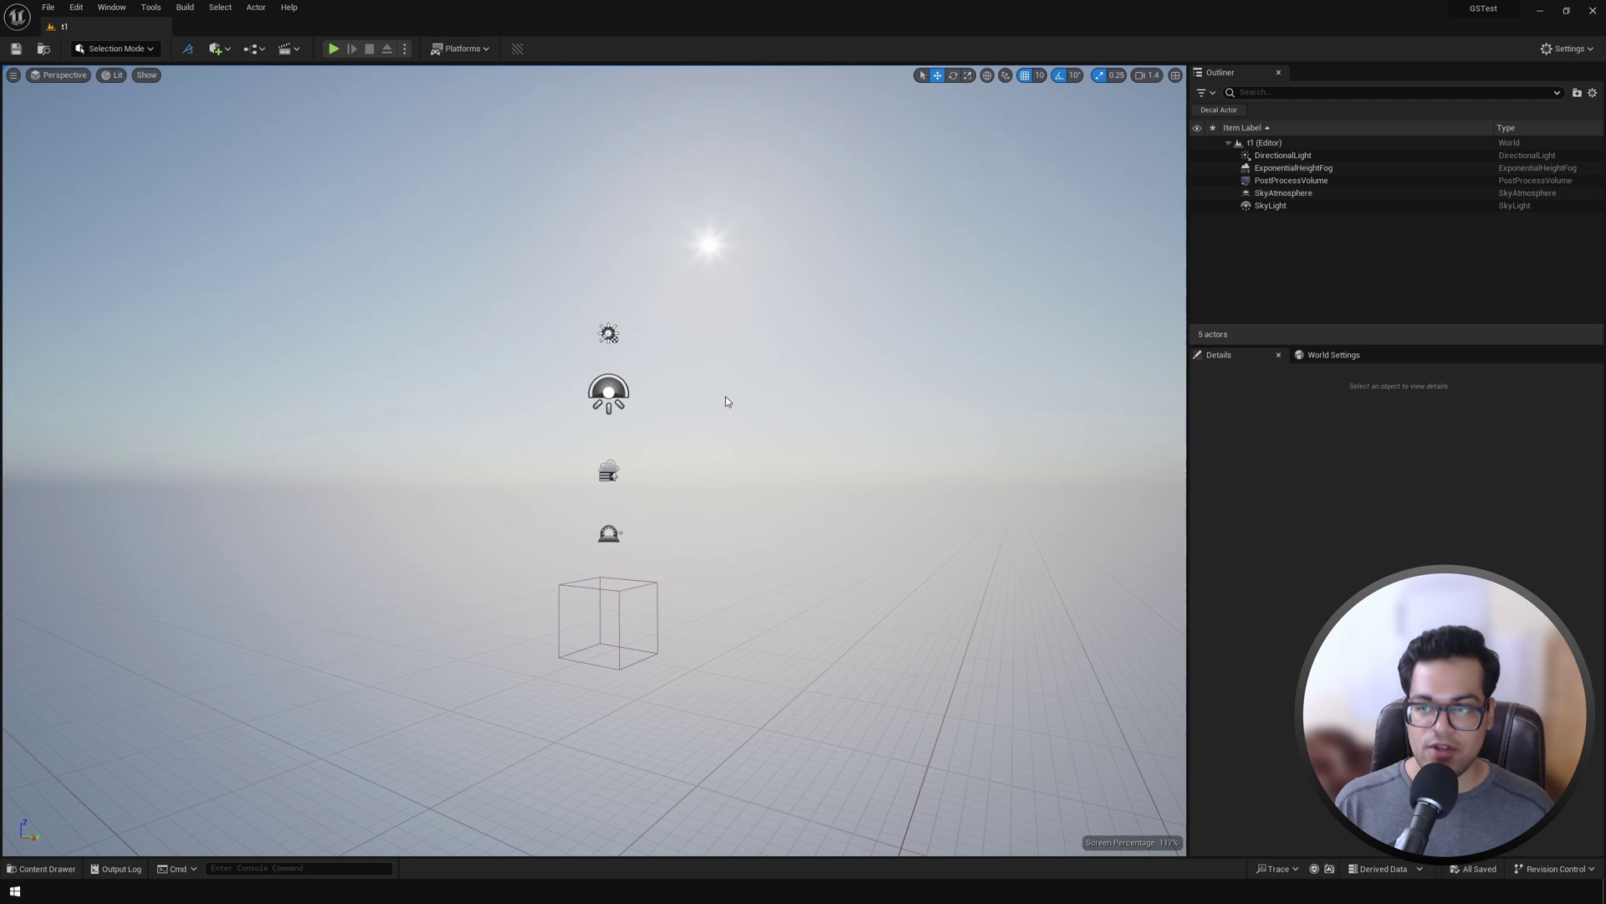
Load carSplat.ply from Downloads via load GS ply model and review the generated carSplat assets.
left_click(517, 53)
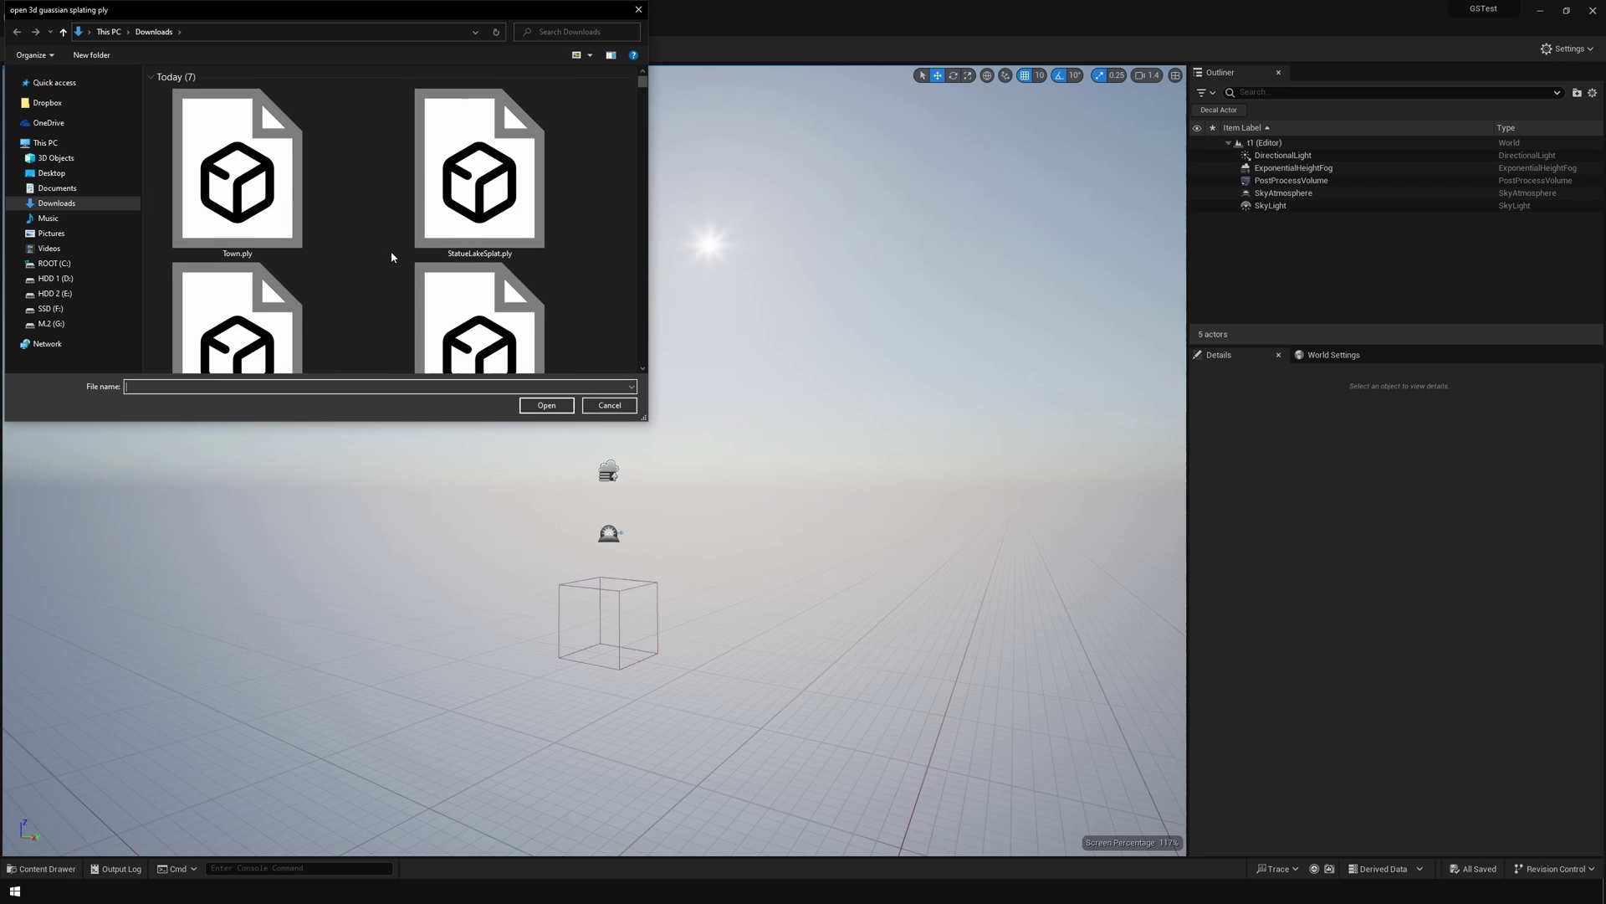
scroll(392, 257, "down", 1)
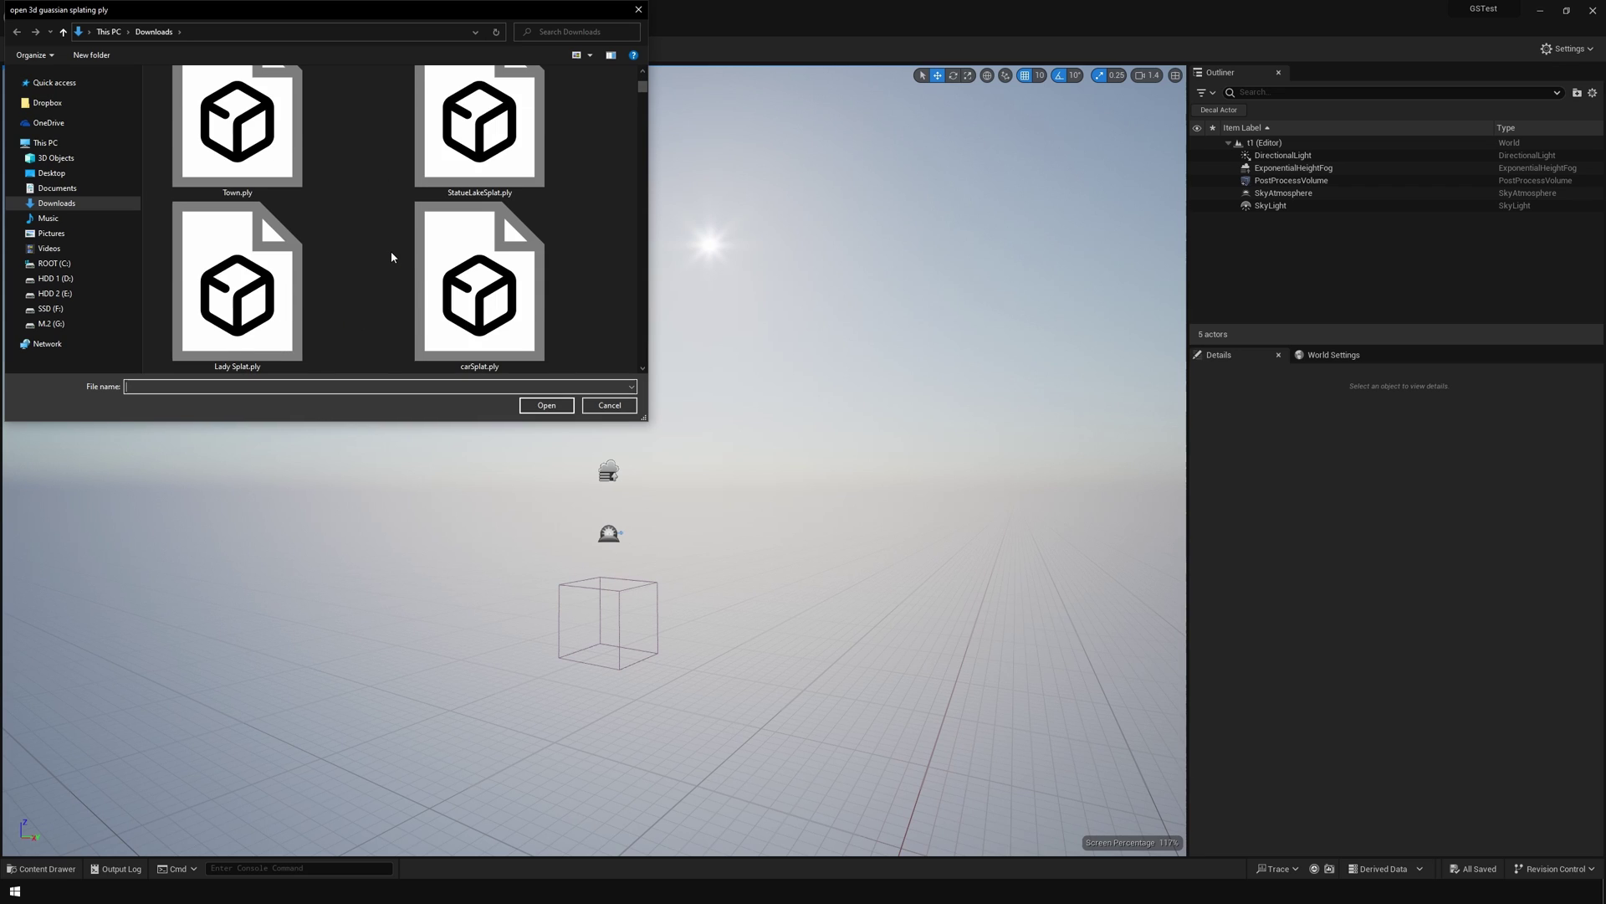
left_click(499, 294)
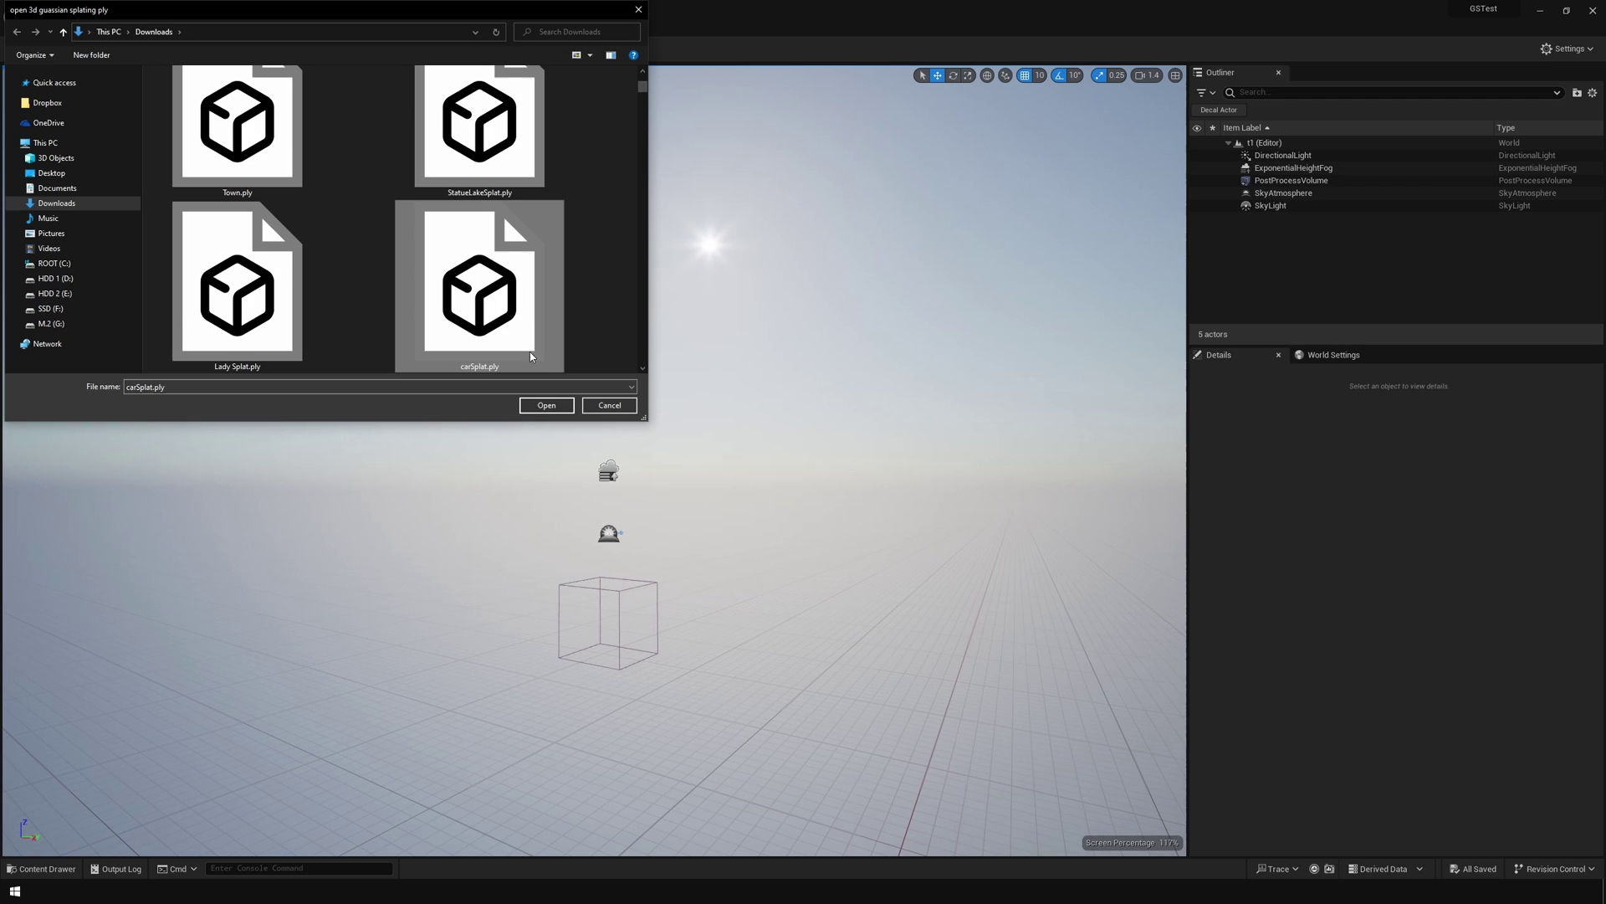
left_click(546, 405)
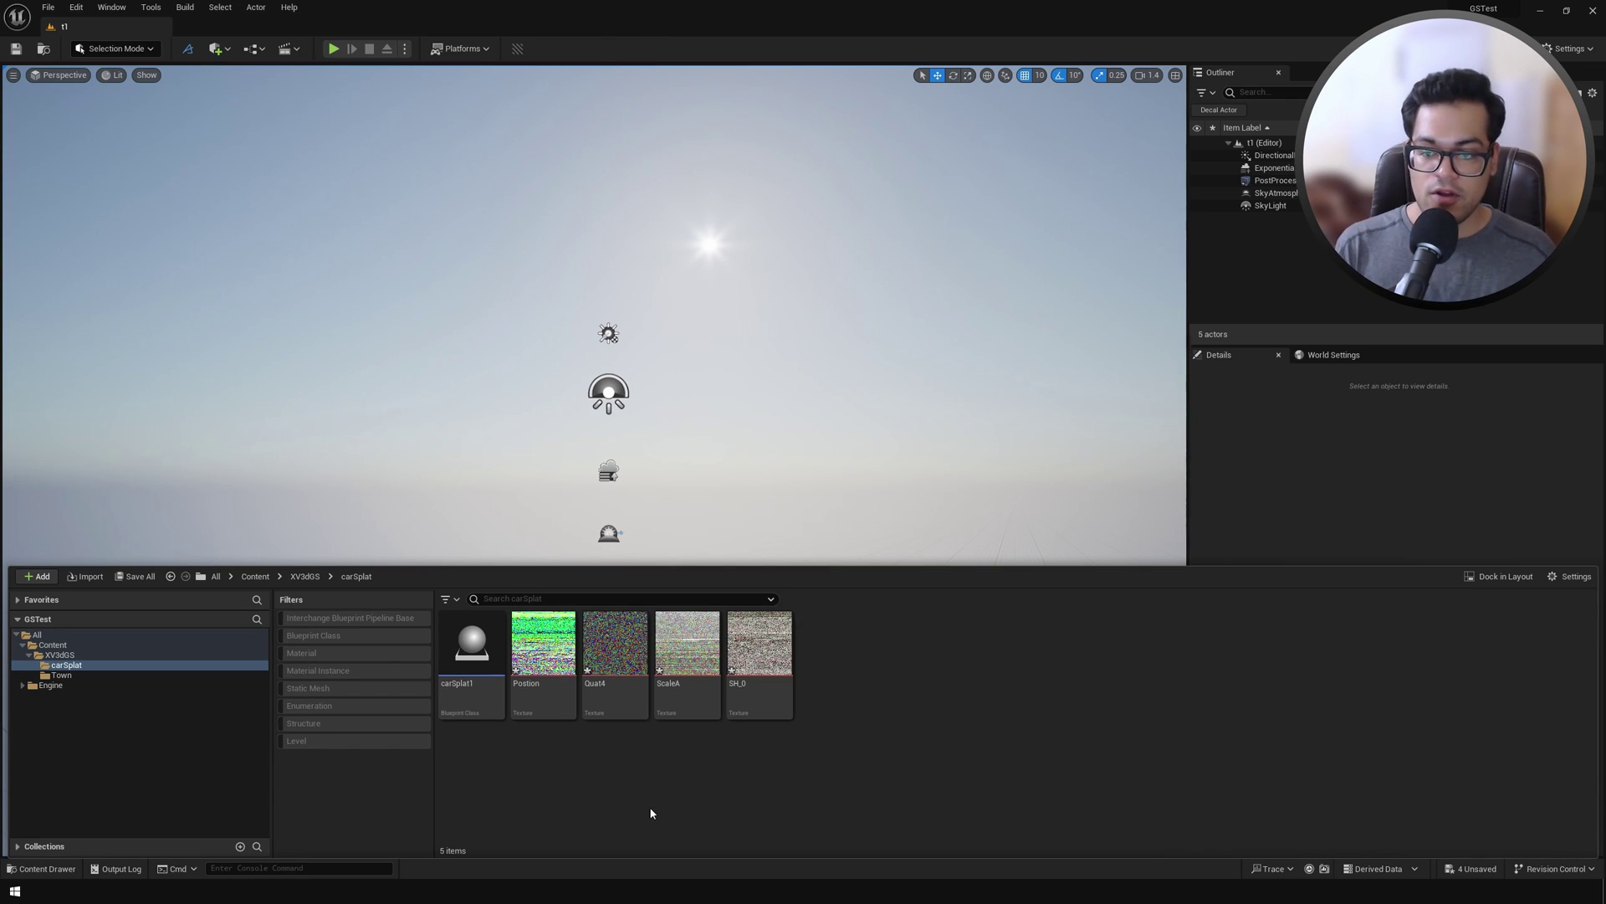
mouse_move(474, 656)
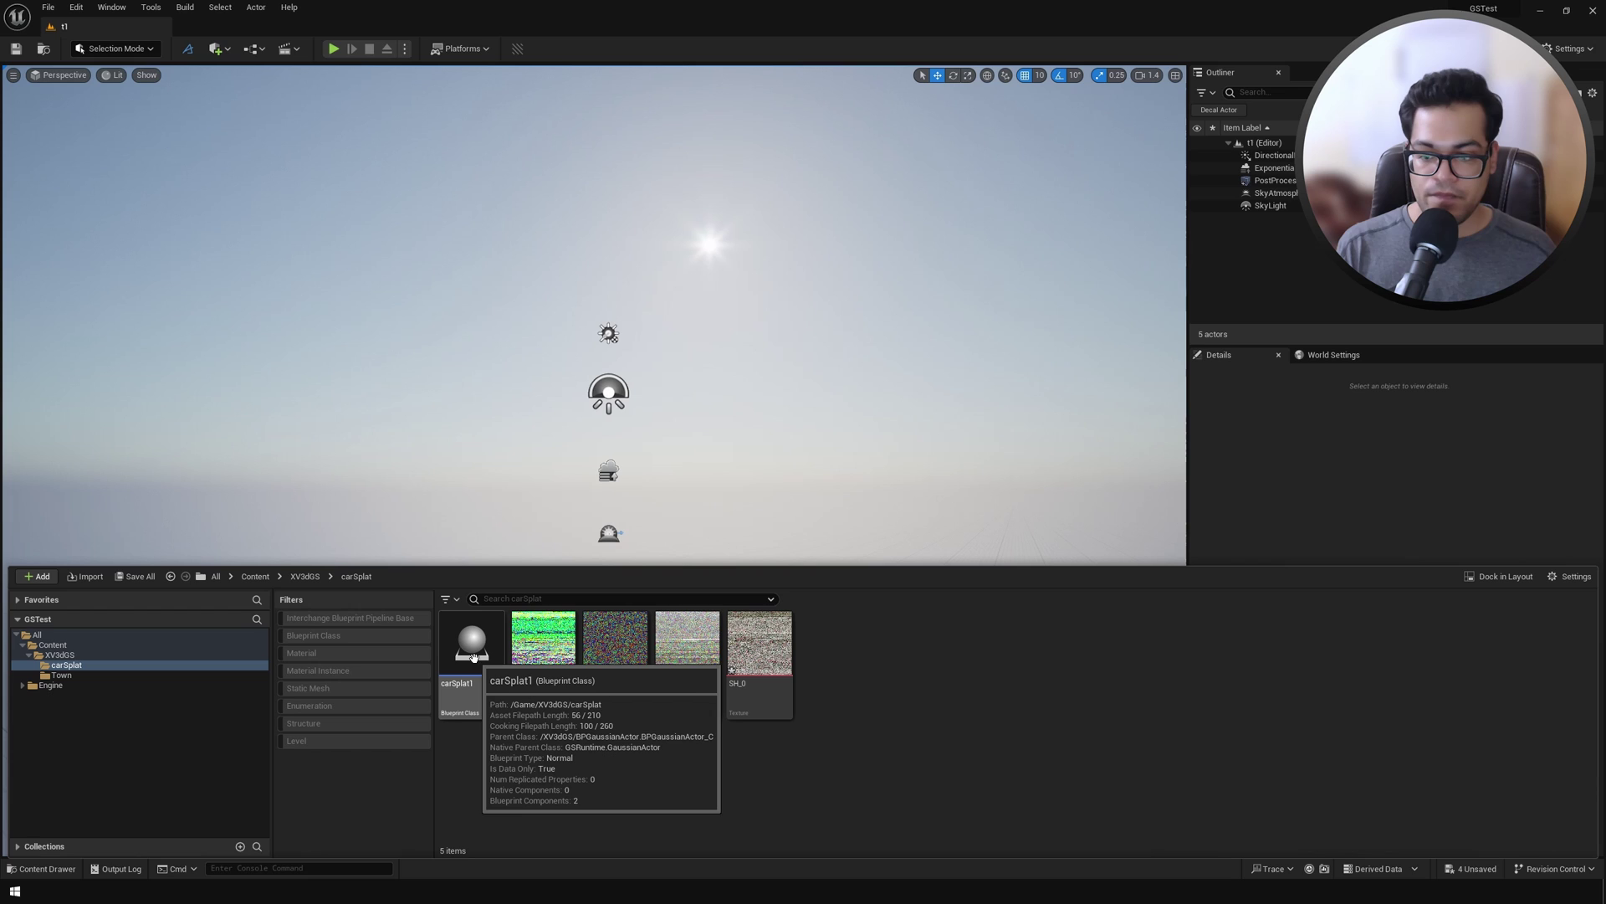
mouse_move(534, 645)
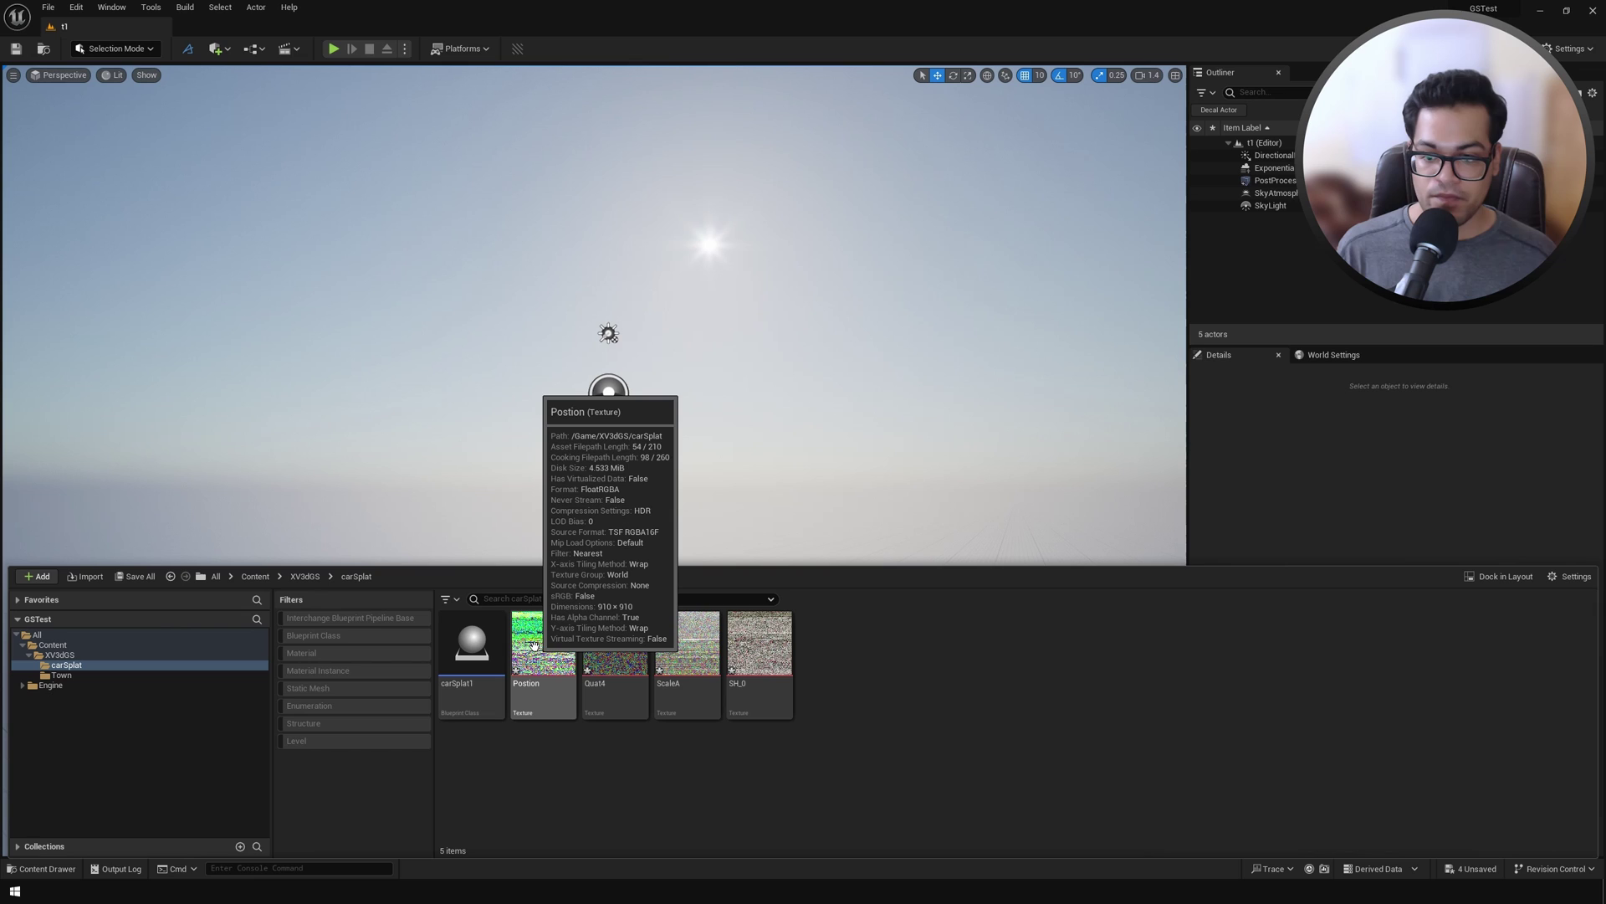
mouse_move(608, 646)
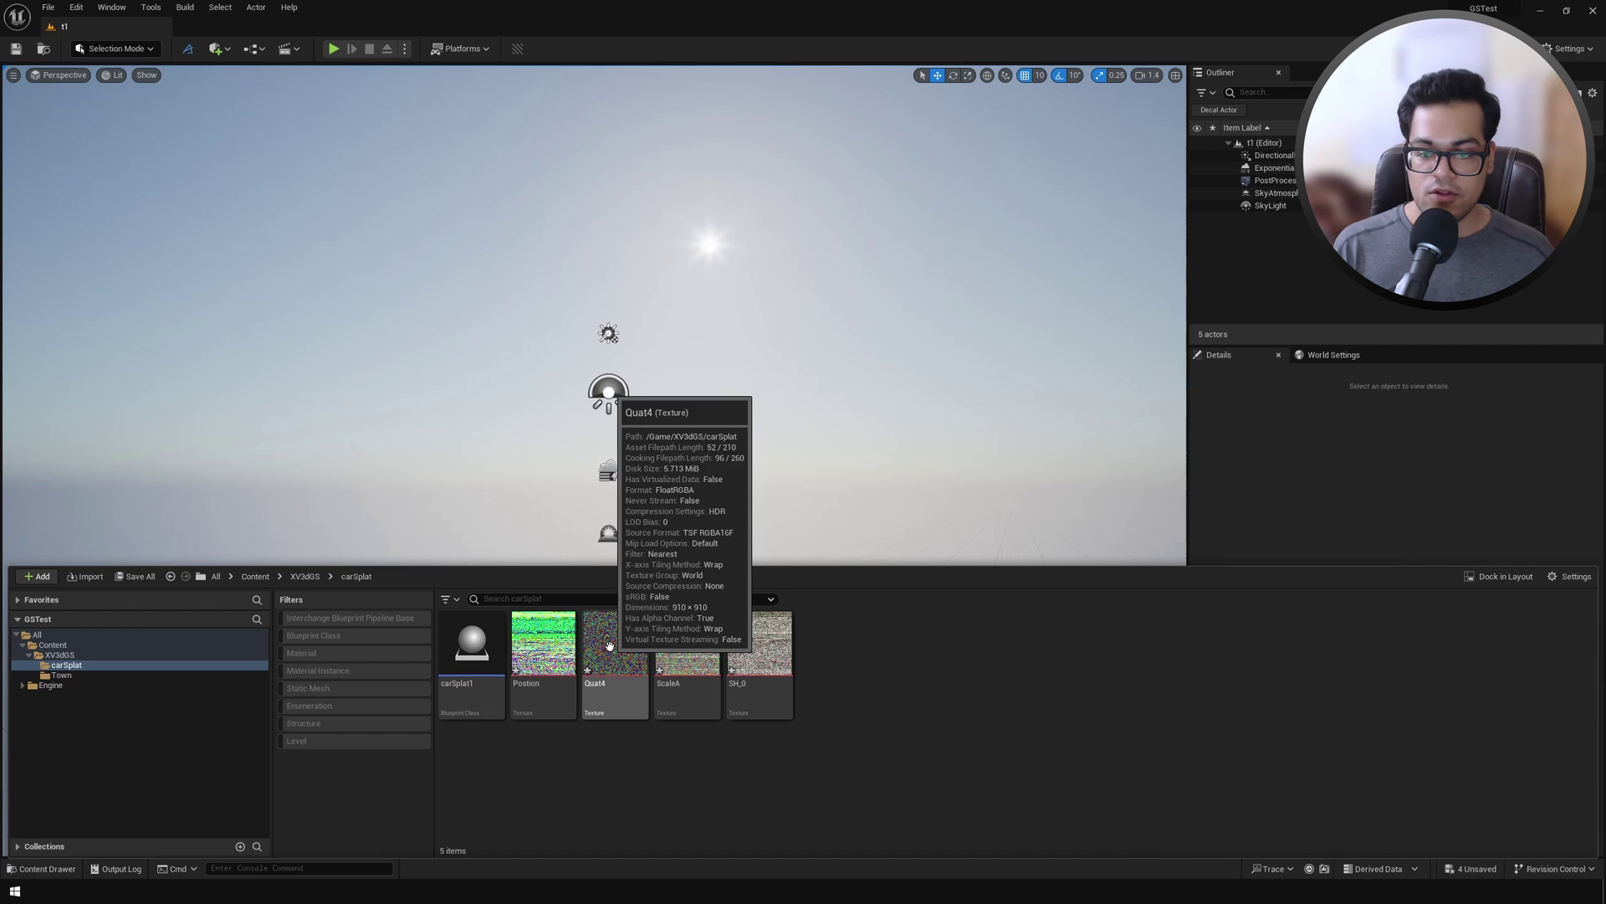
mouse_move(679, 640)
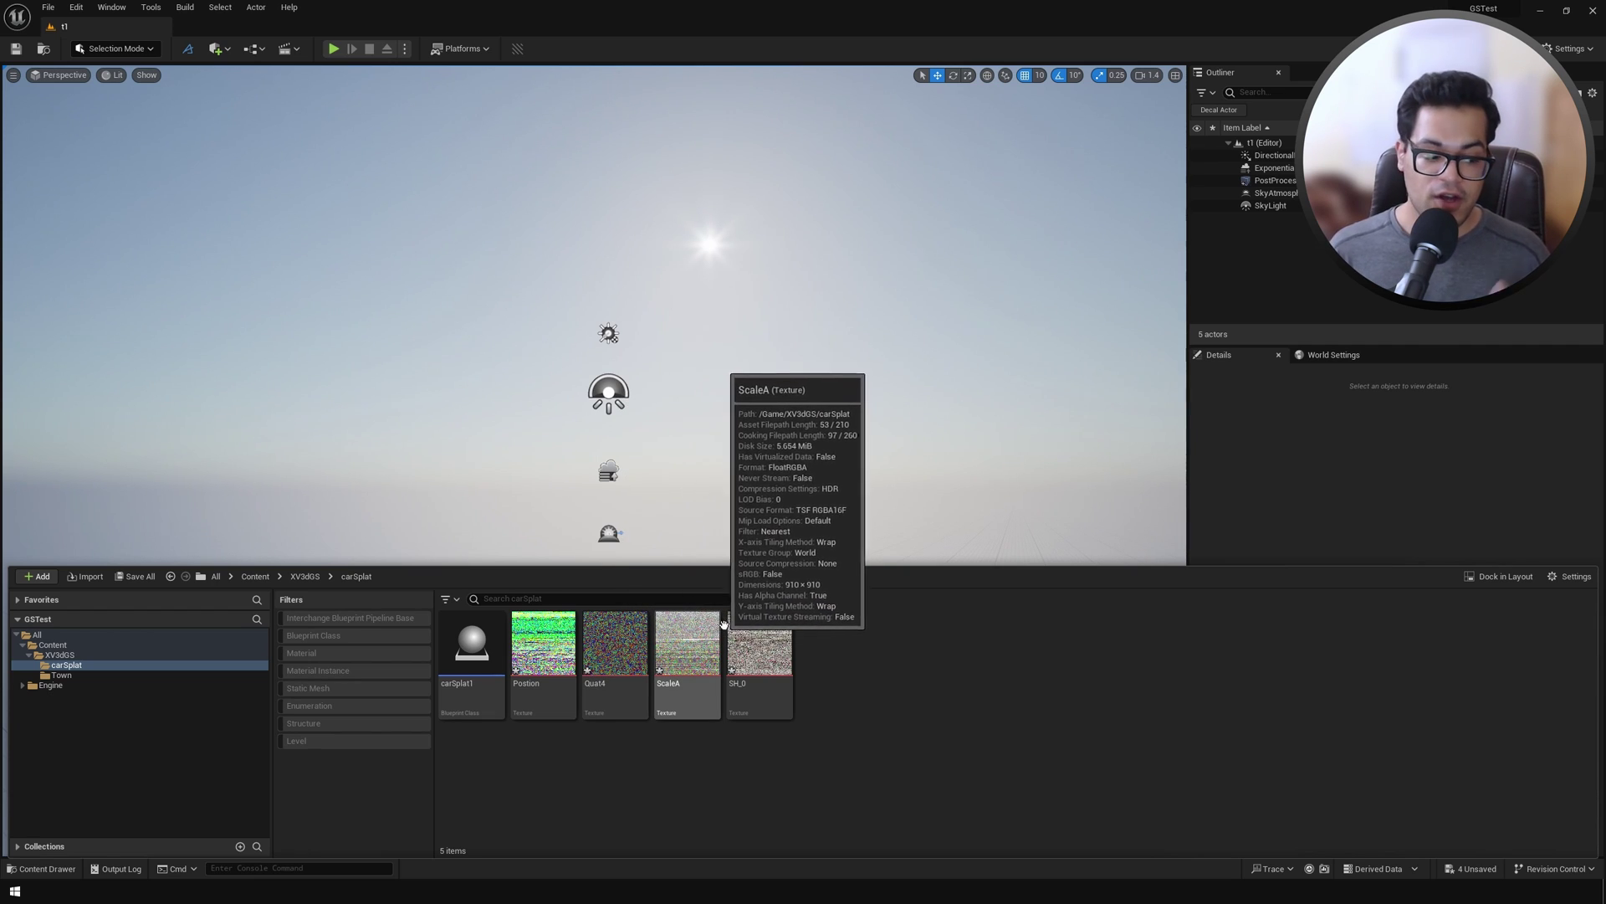
mouse_move(752, 641)
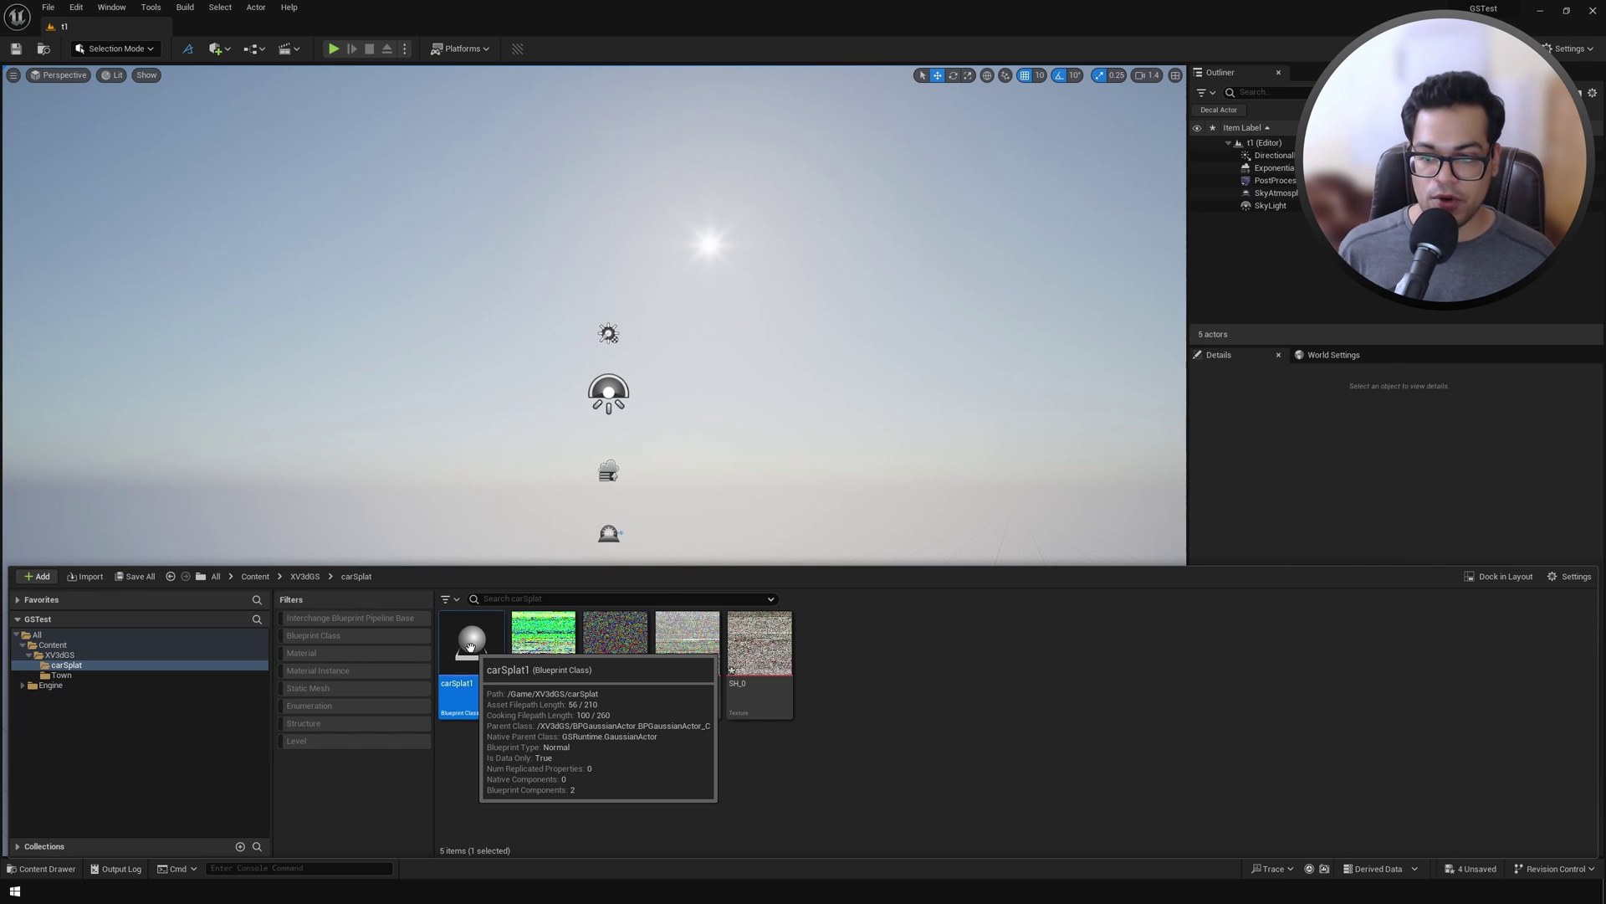
Preview carSplat1, then drag it from the Content Drawer into the t1 level.
double_click(470, 646)
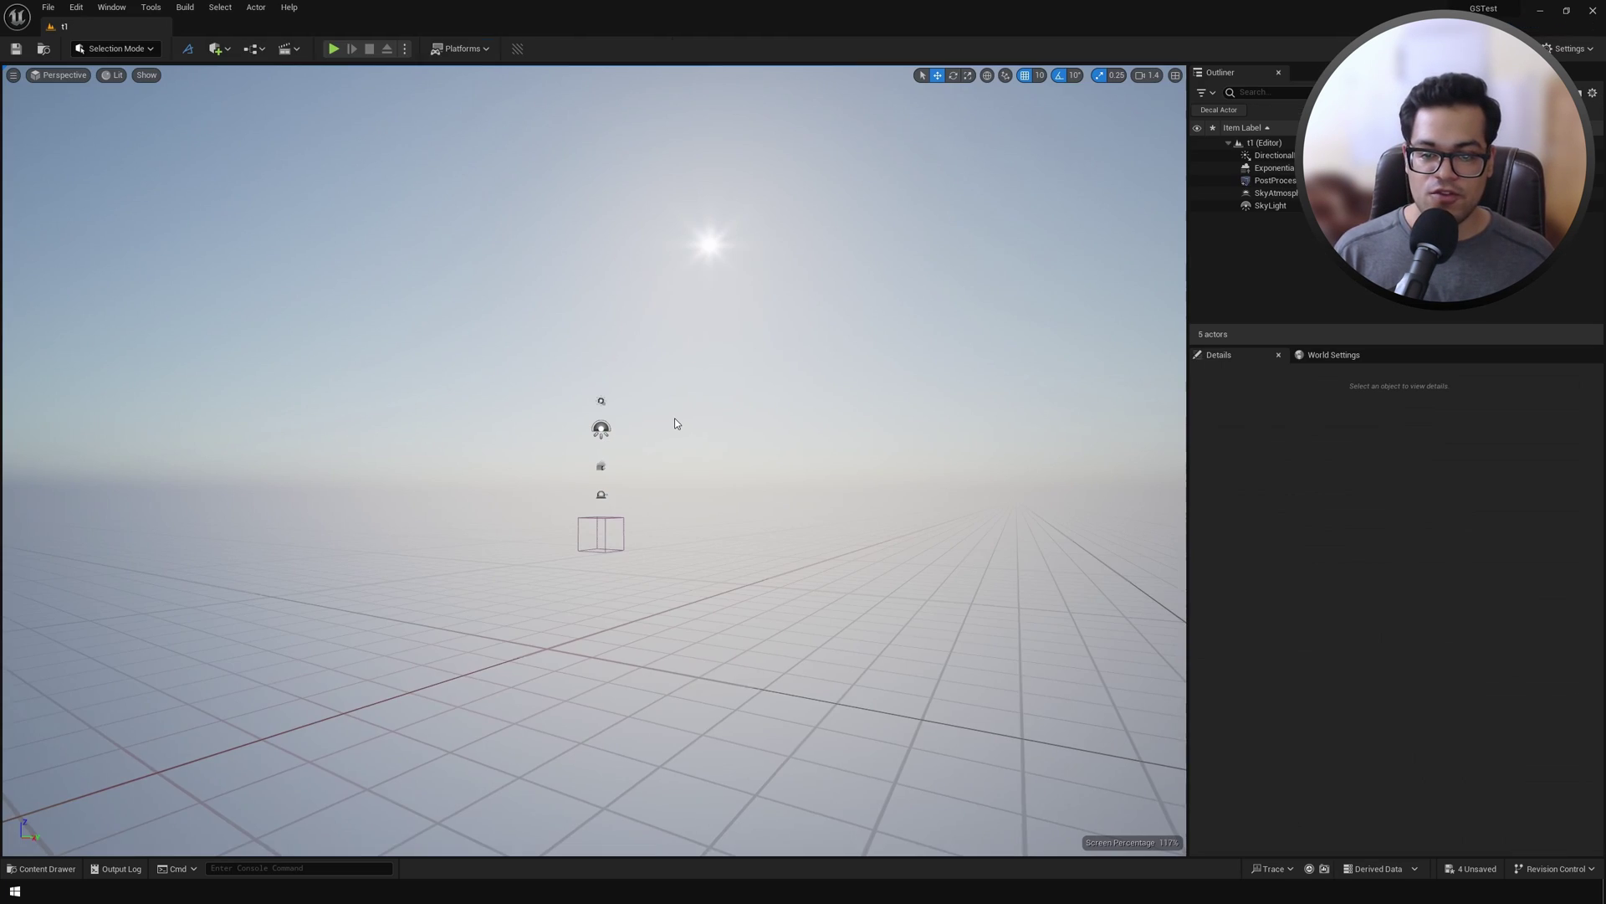
key("ctrl+space")
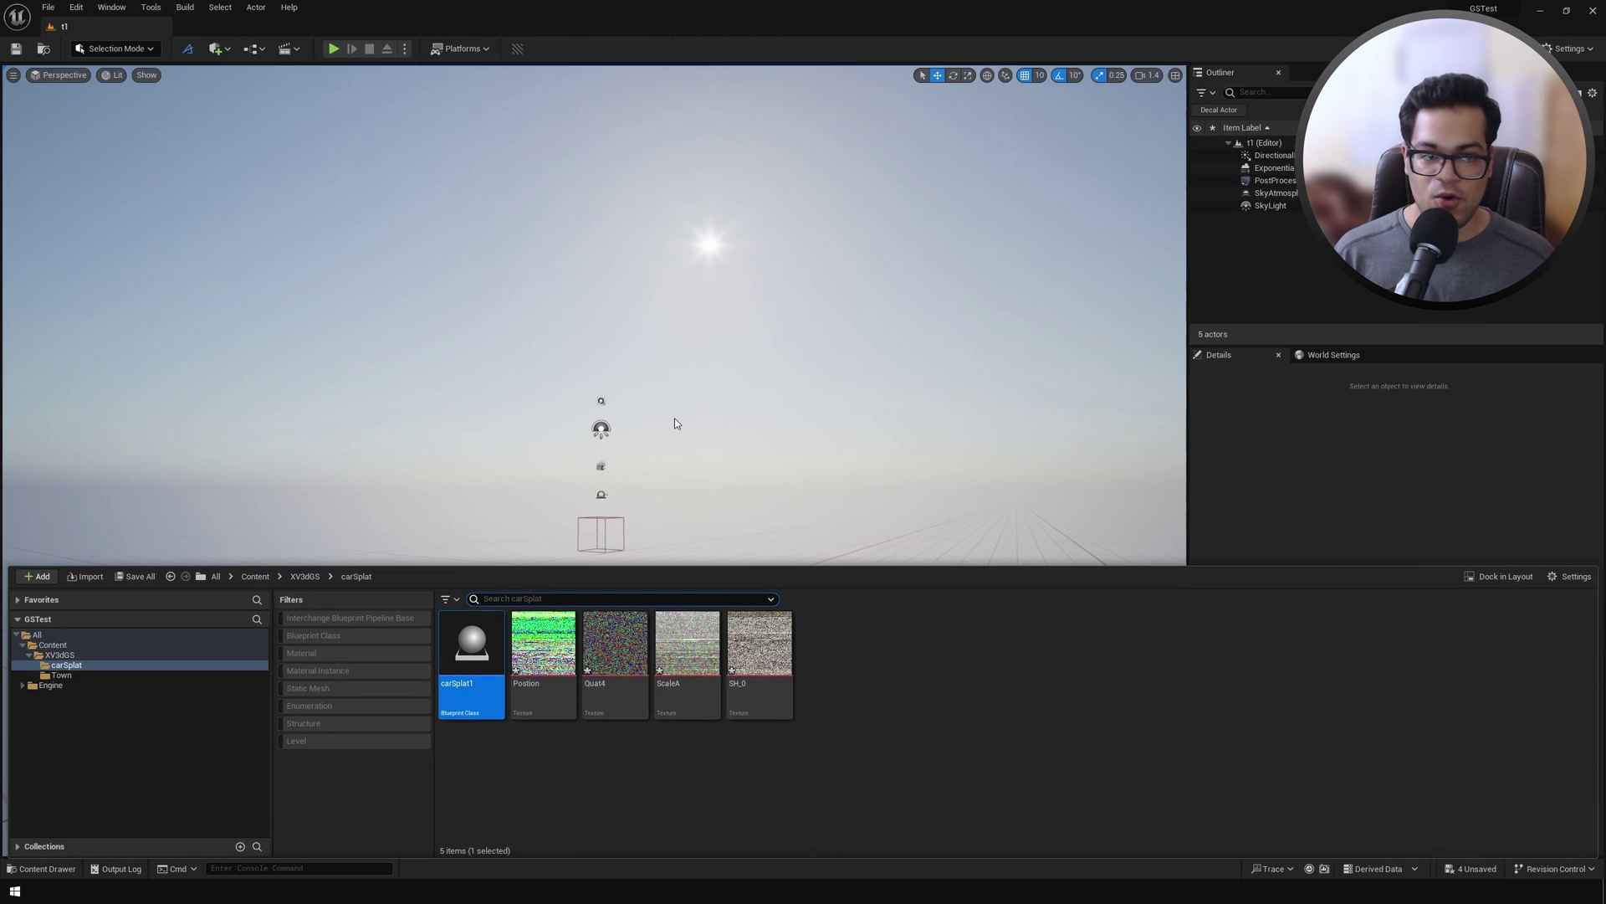
left_click_drag(481, 640, 592, 449)
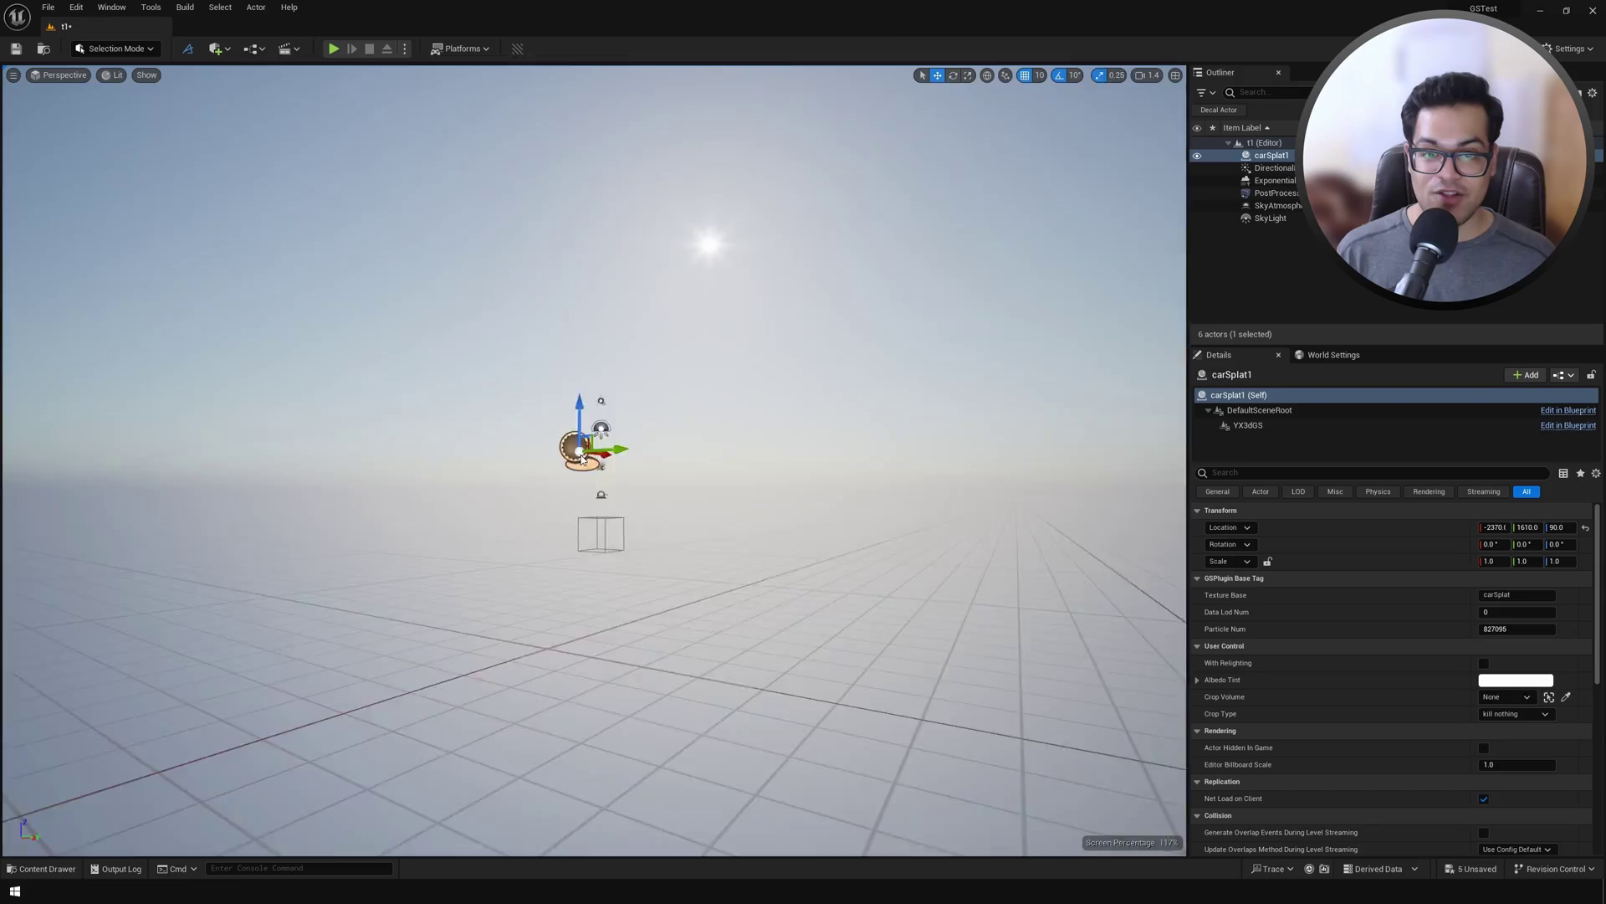
right_click_drag(591, 448, 540, 476)
scroll(549, 471, "down", 2)
Rotate carSplat1 90° and raise it to Z 2880 so the red car sits level.
key("e")
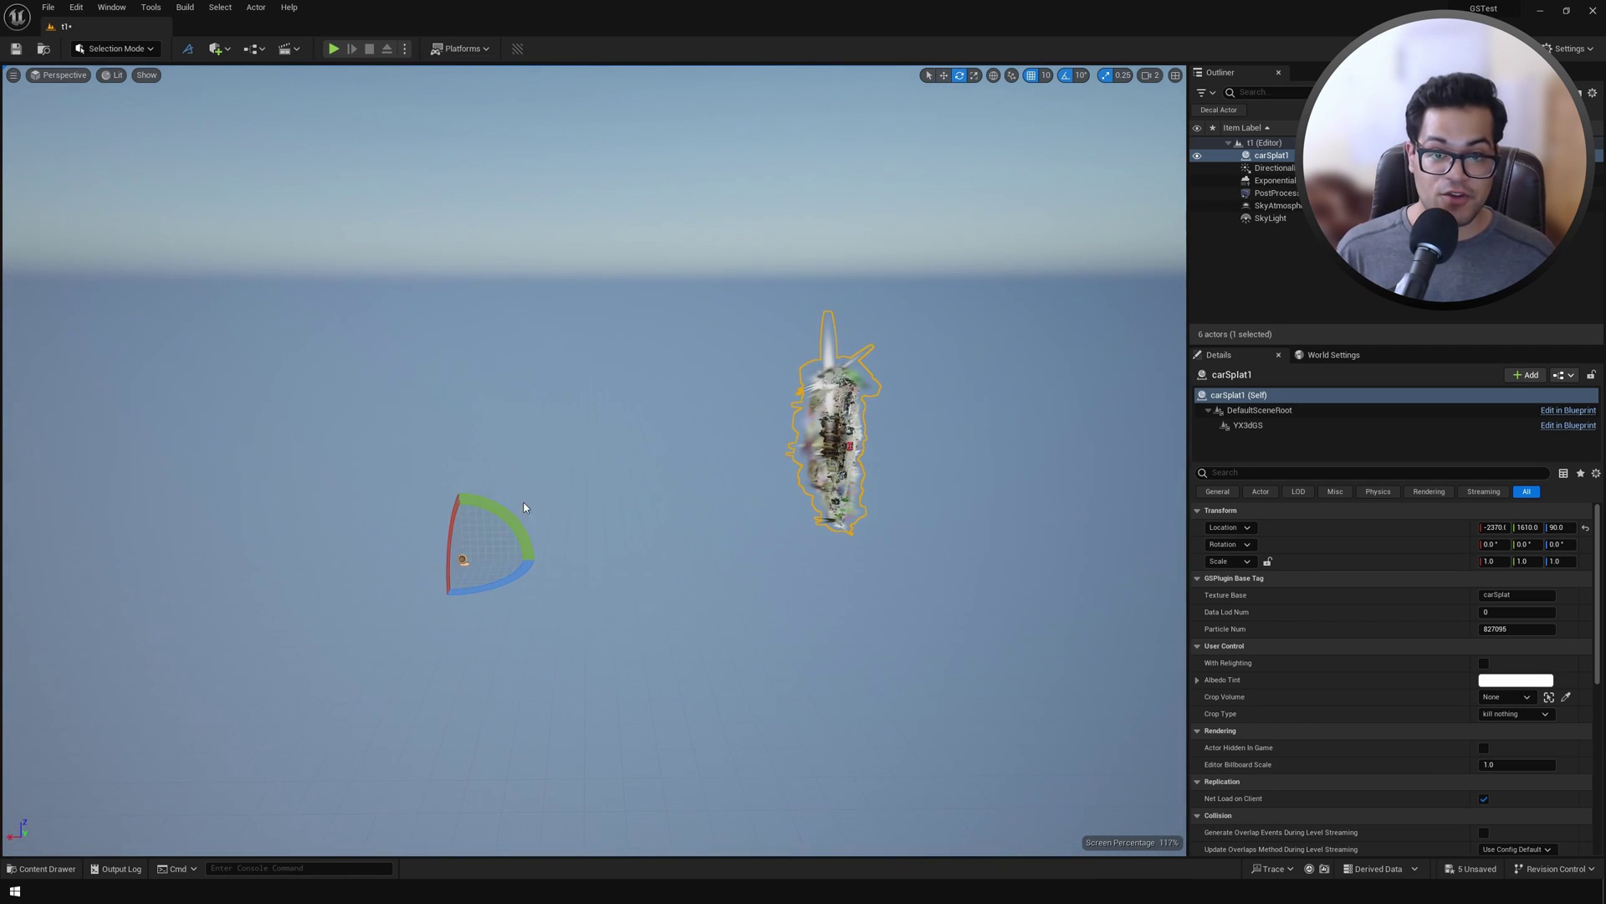
left_click_drag(448, 518, 491, 136)
key("w")
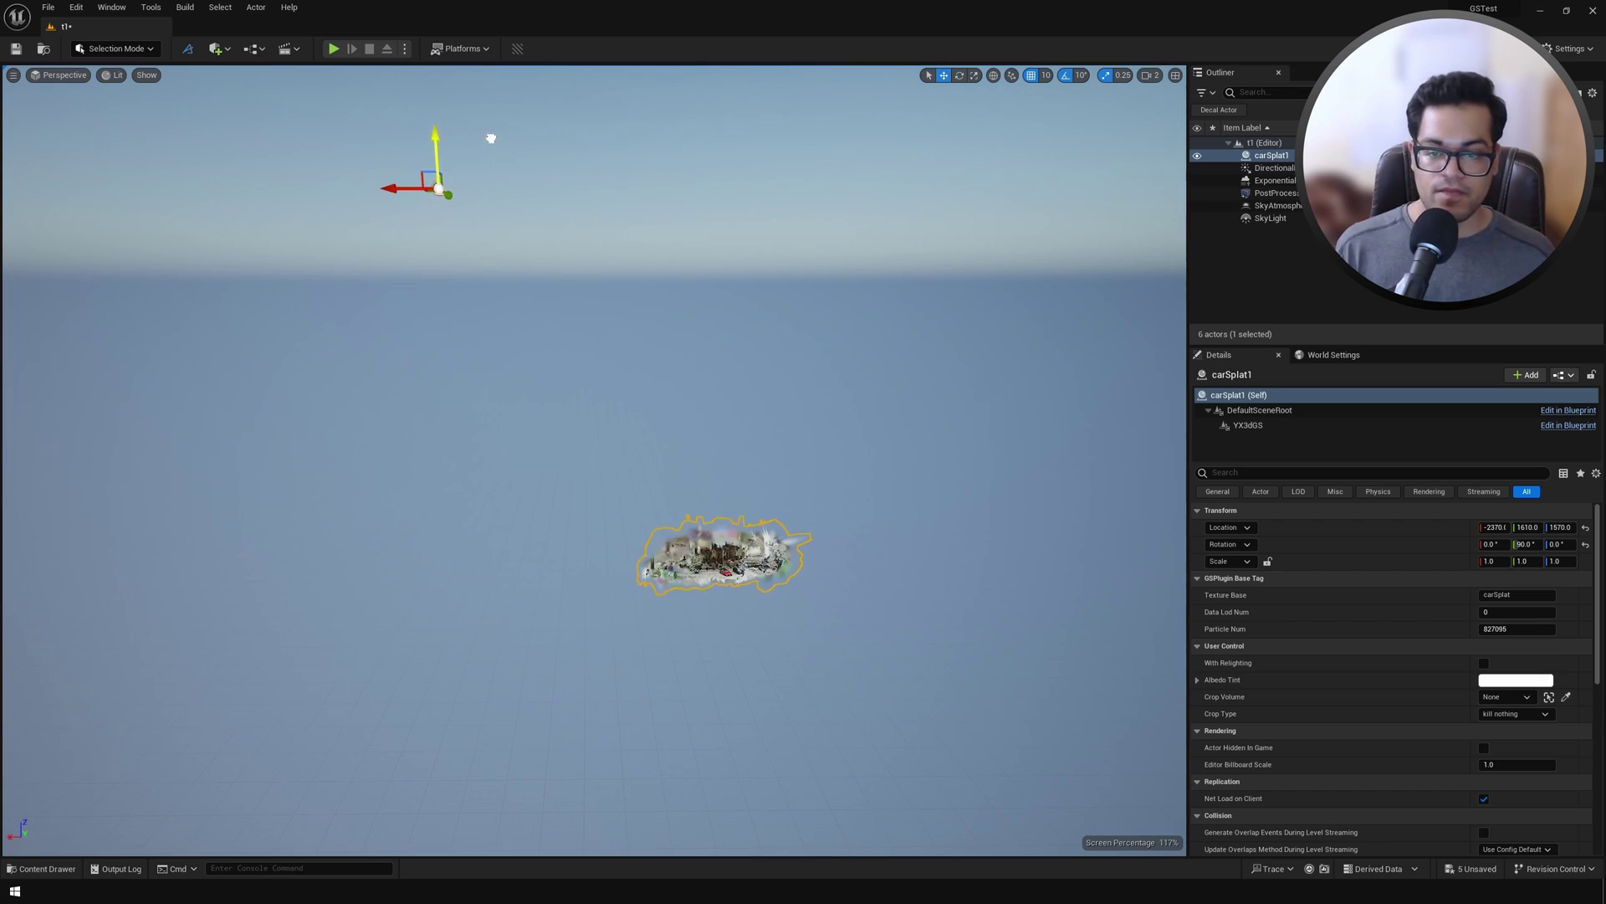
Frame the red car splat and orbit around it with the building behind.
key("f")
key("w")
right_click_drag(594, 460, 594, 519)
key("f")
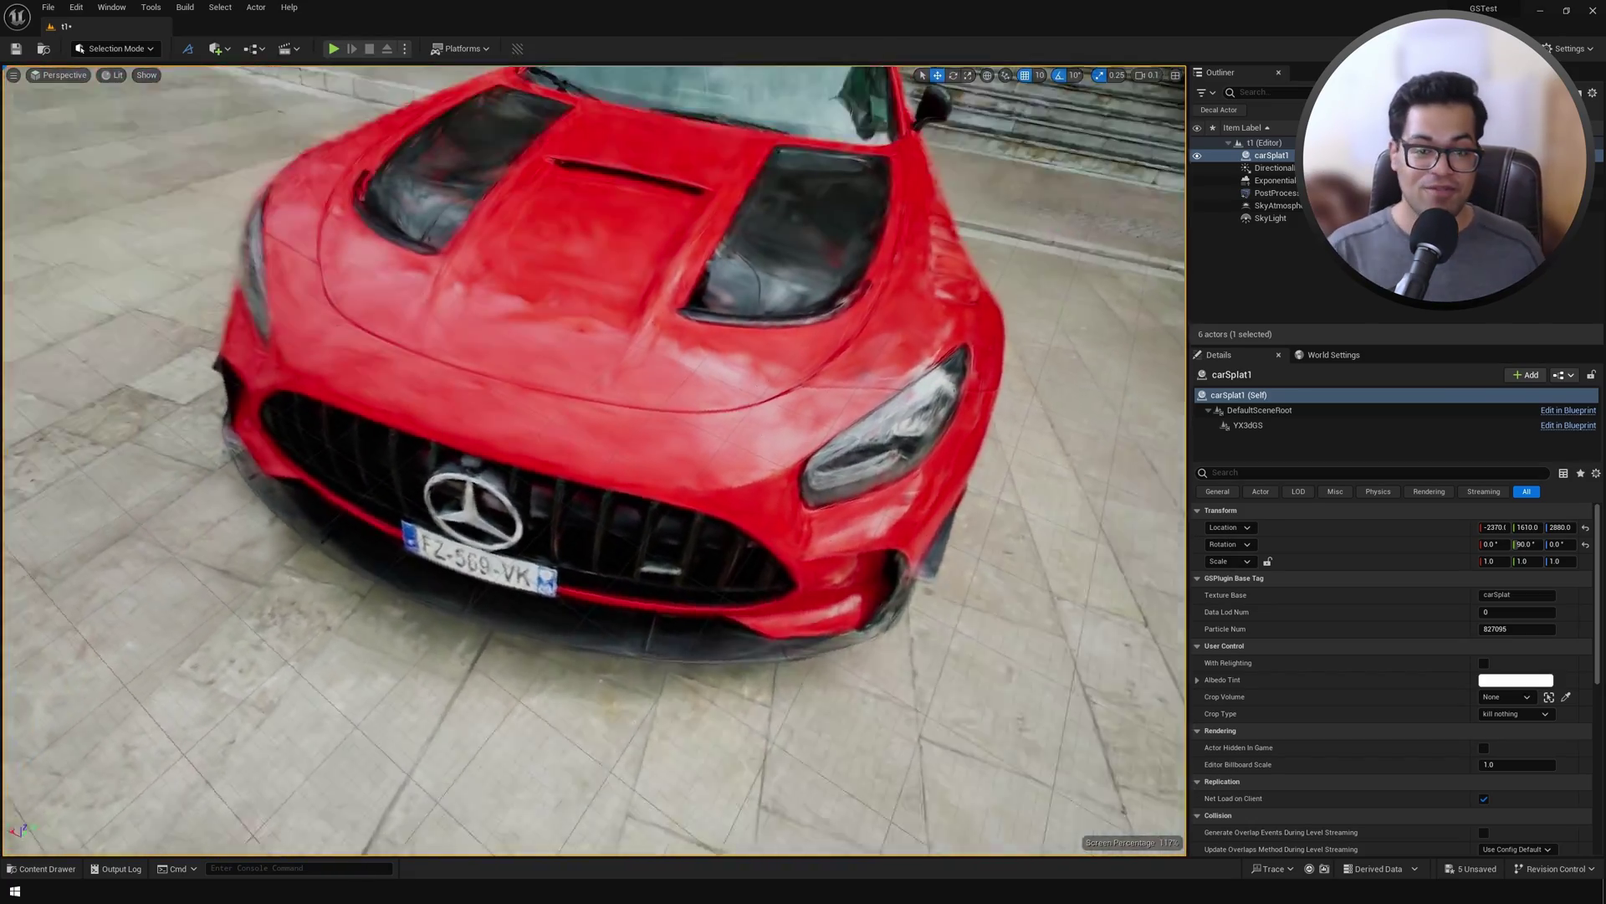
left_click_drag(594, 461, 469, 475, "alt")
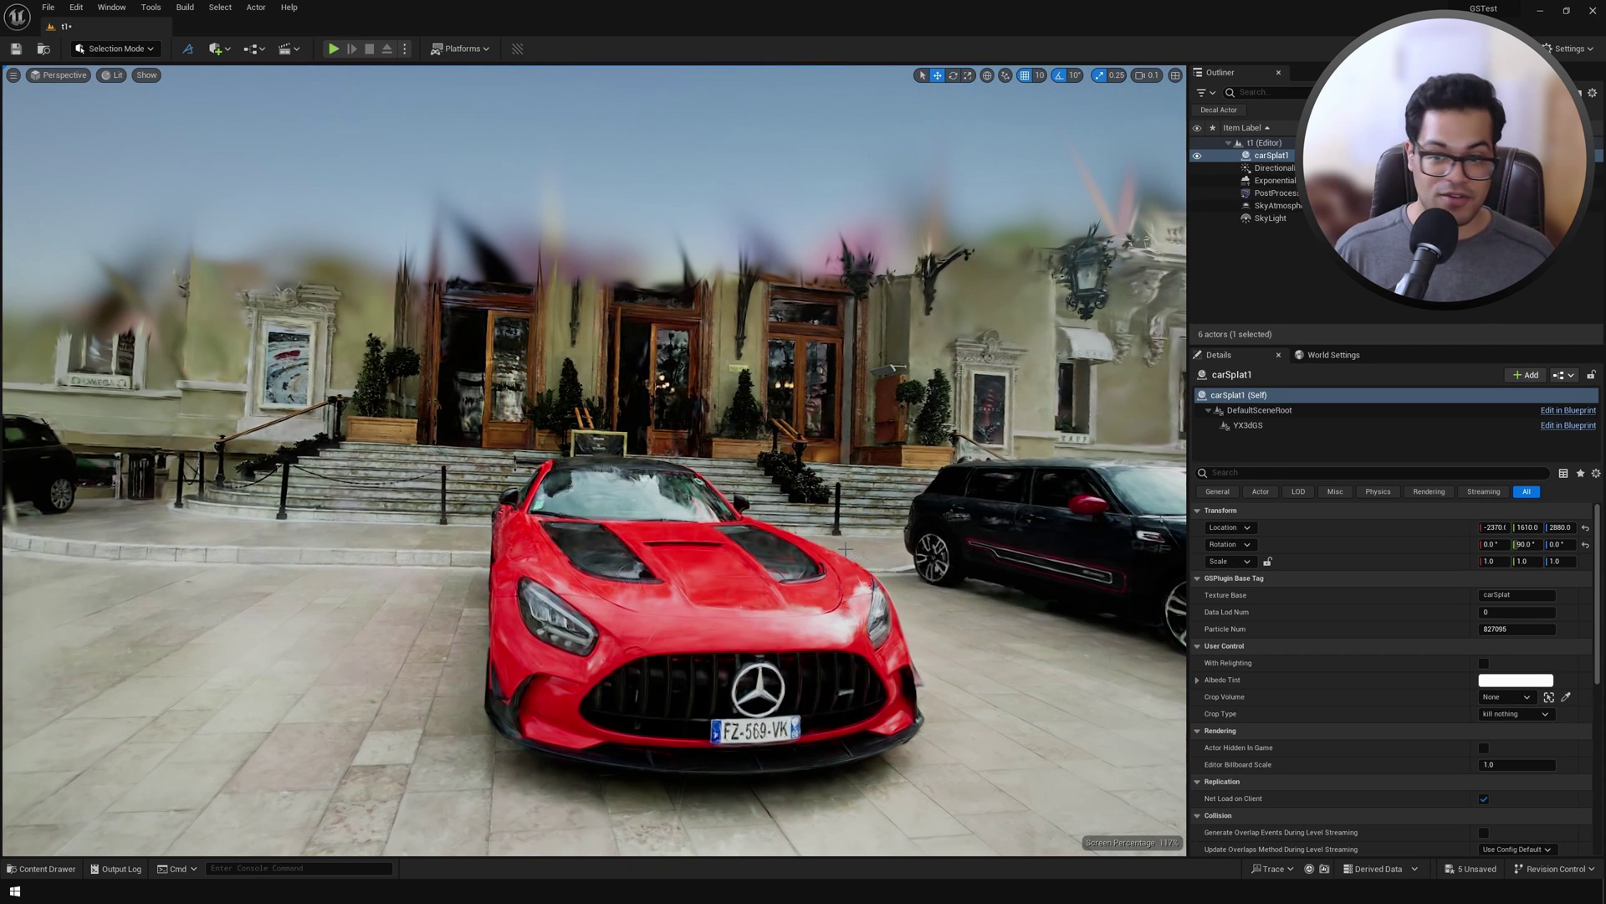
Turn on relighting for the car splat, then deselect it.
left_click(746, 492)
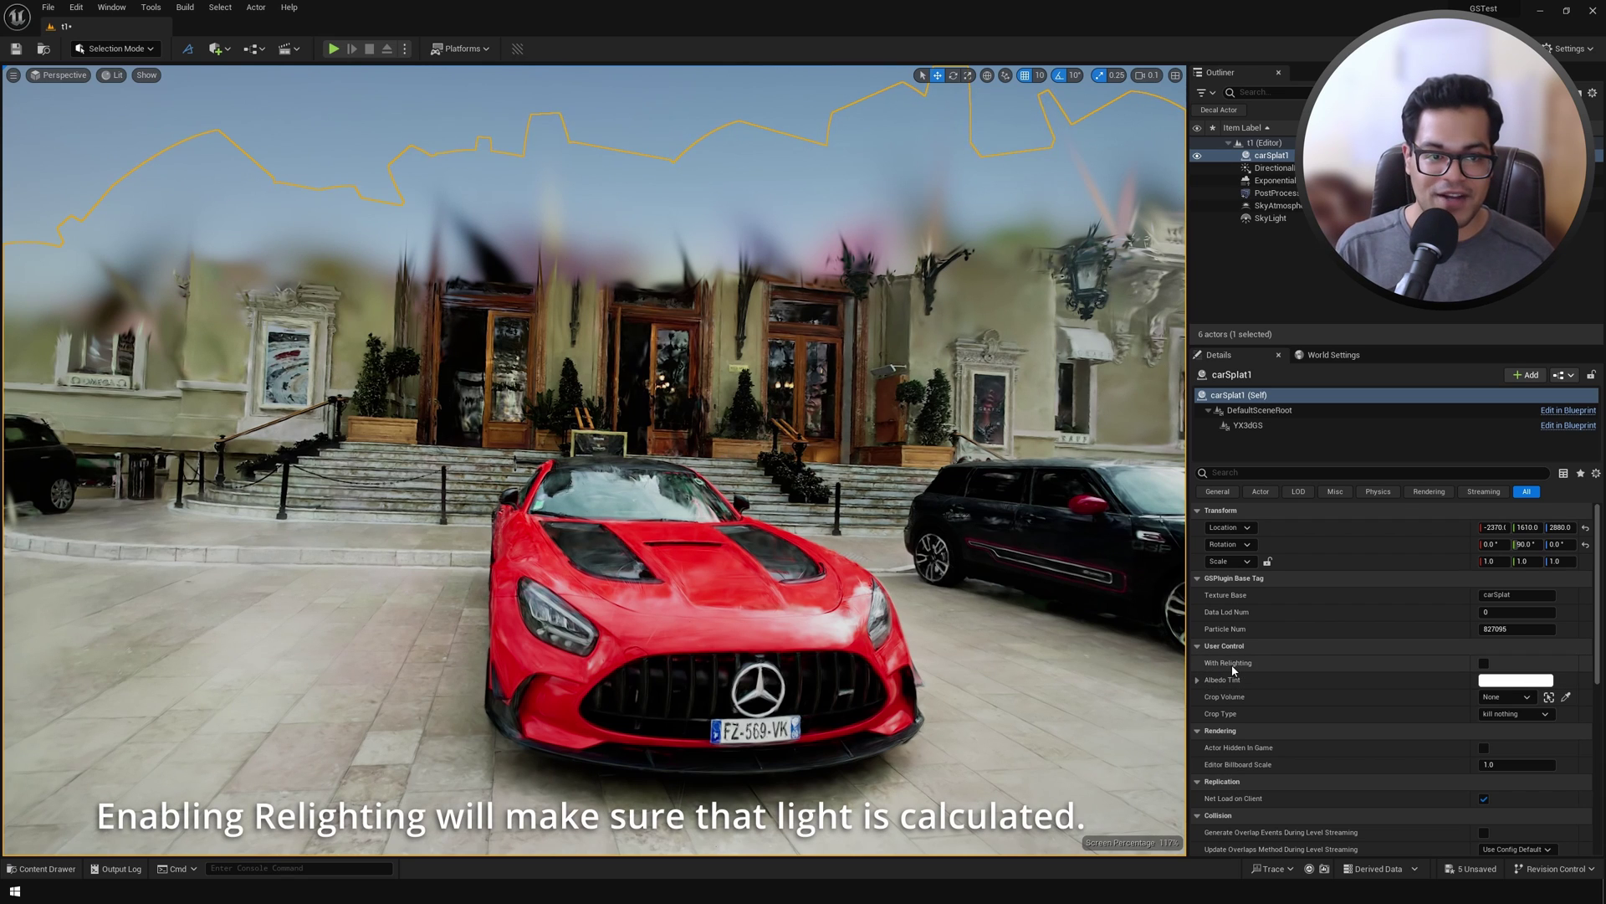
left_click(1484, 663)
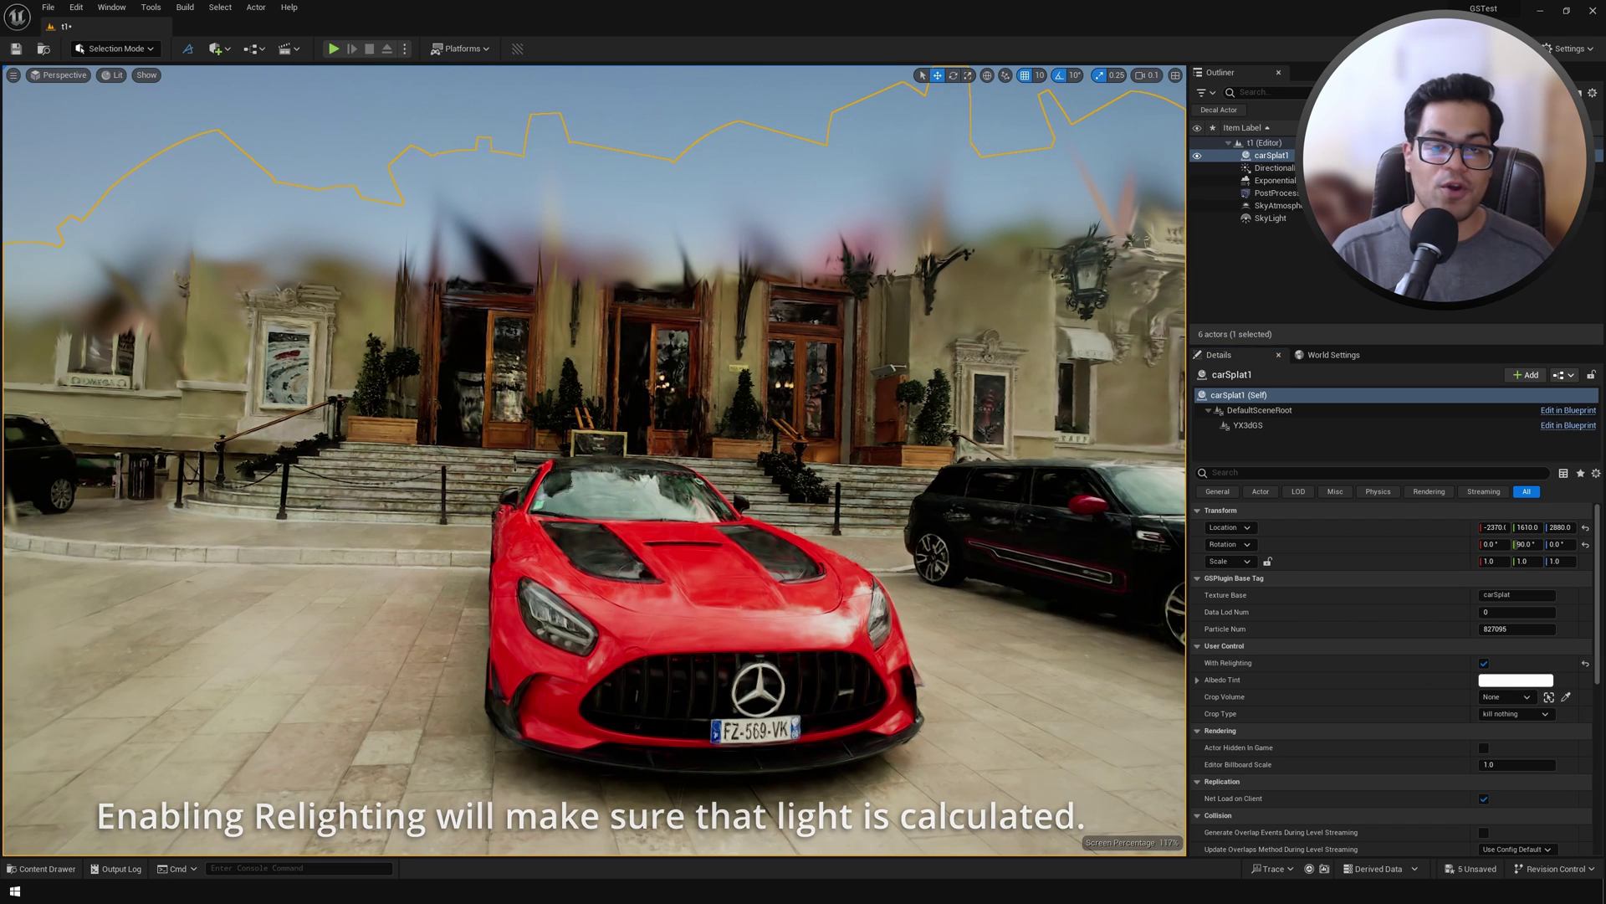
right_click_drag(594, 452, 569, 451)
mouse_move(855, 585)
right_mouse_down()
mouse_move(837, 585)
mouse_move(854, 585)
right_mouse_up()
left_click(610, 190)
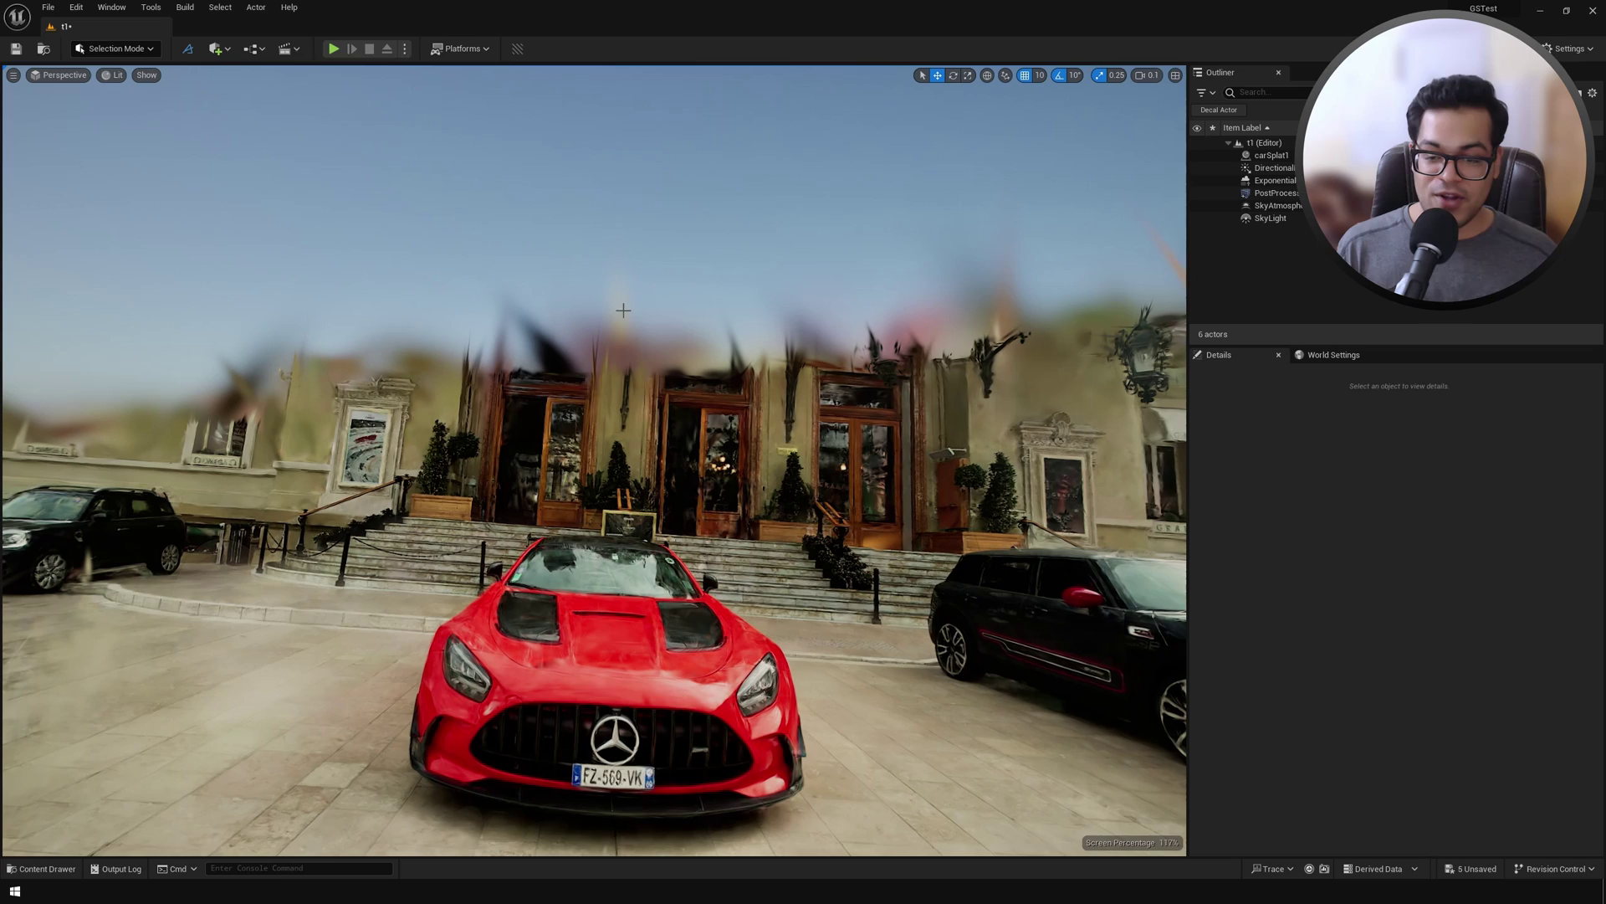
Swing the directional light with Ctrl+L to relight the car from daytime toward dusk.
key("ctrl+l")
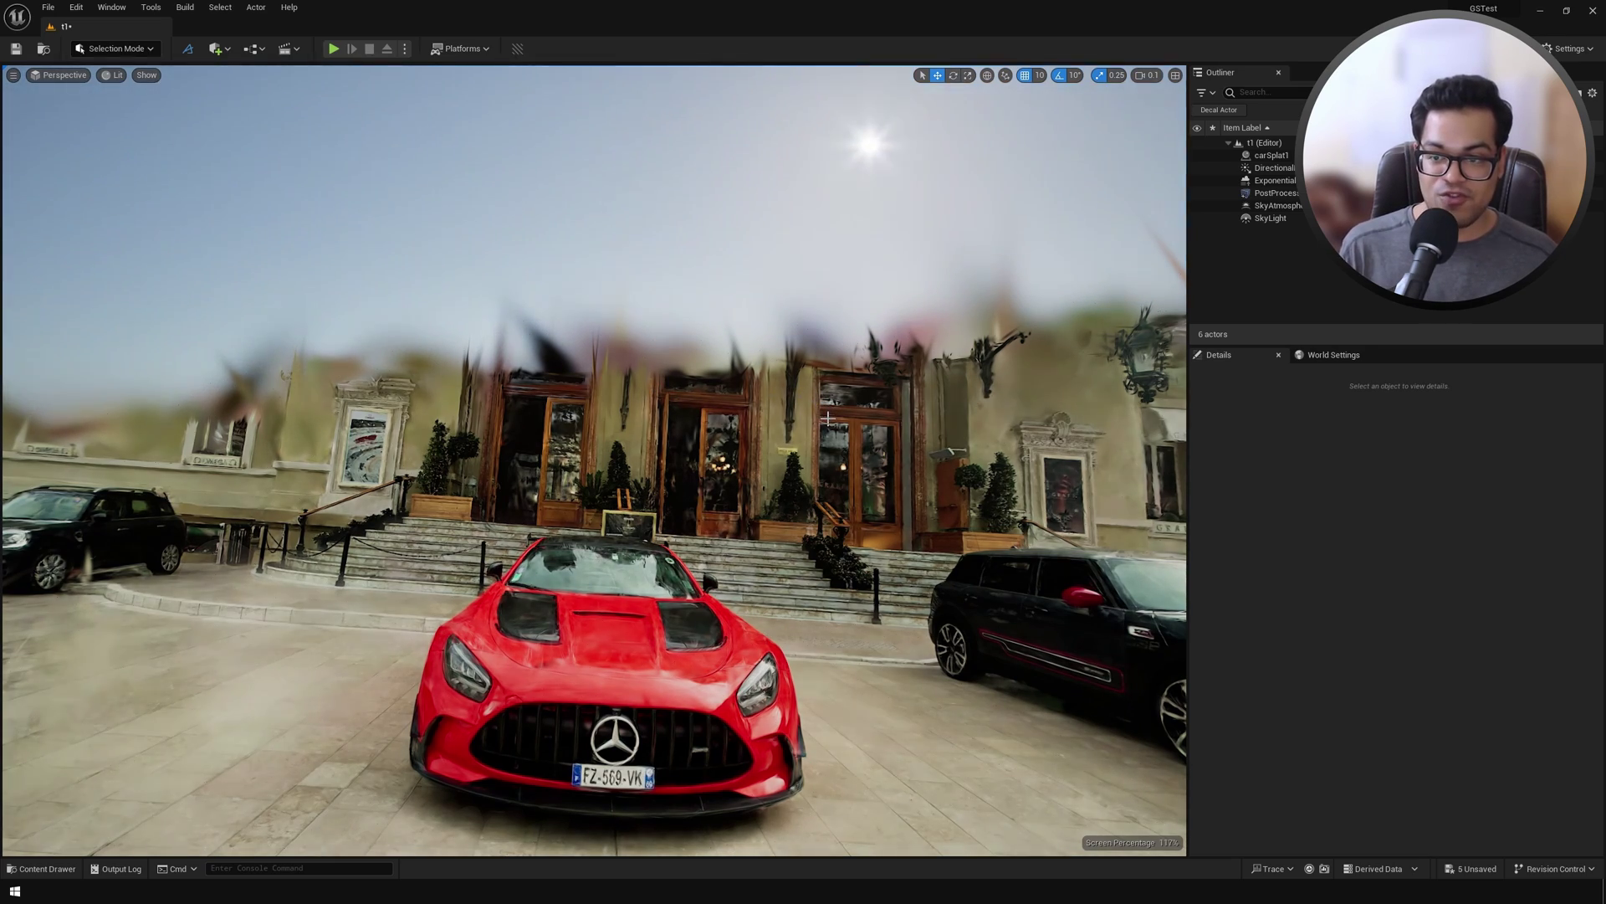
key("ctrl+l")
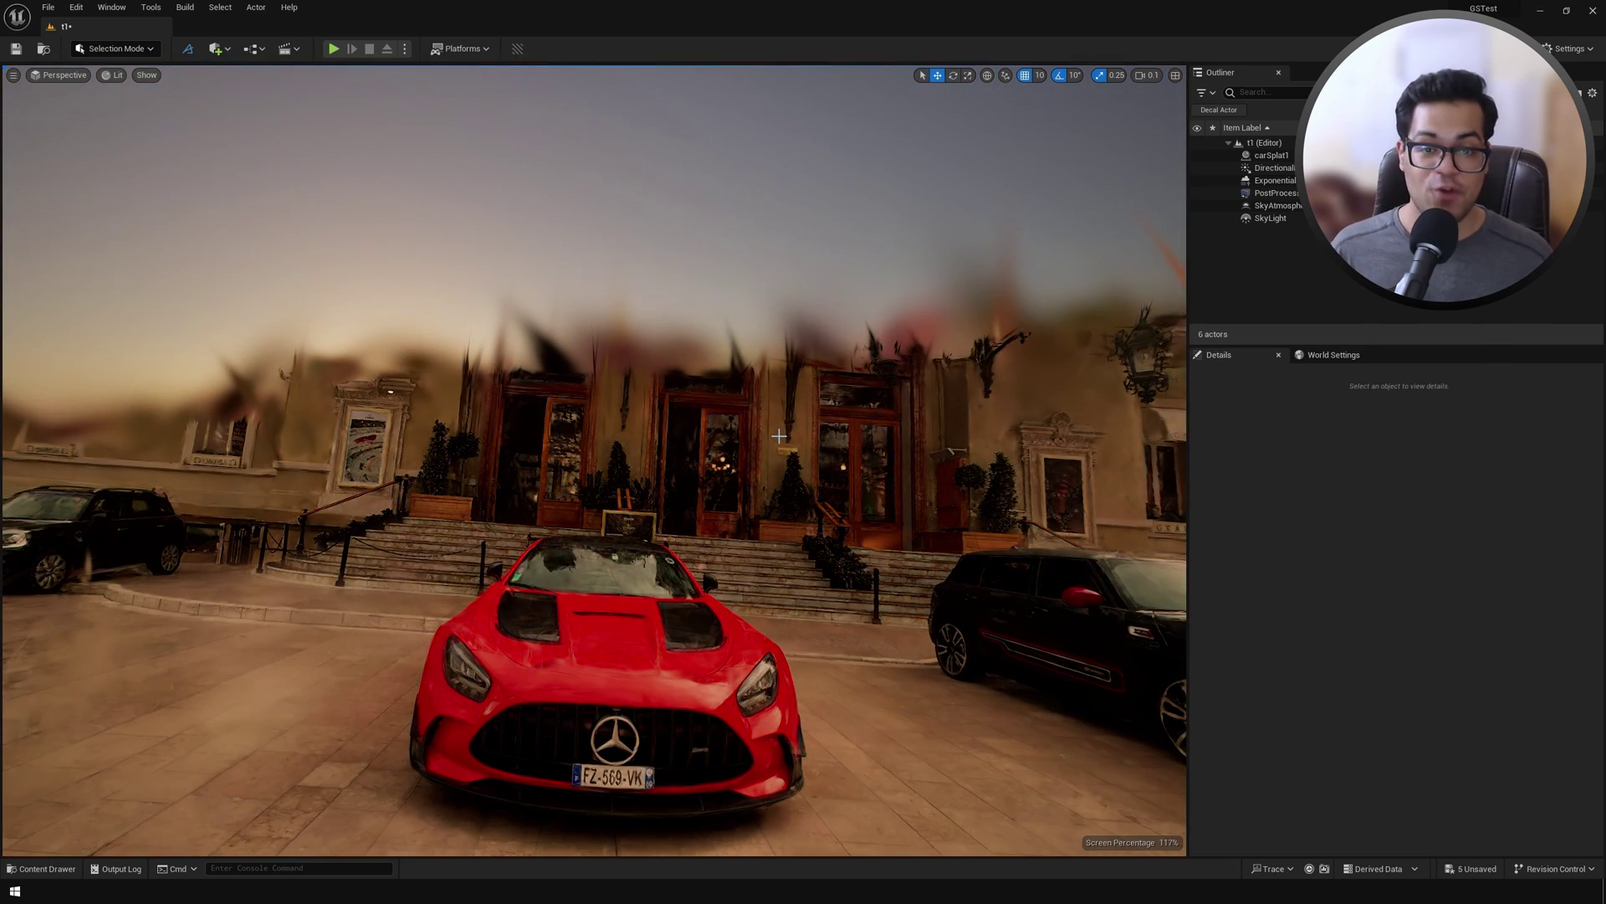
key("ctrl+l")
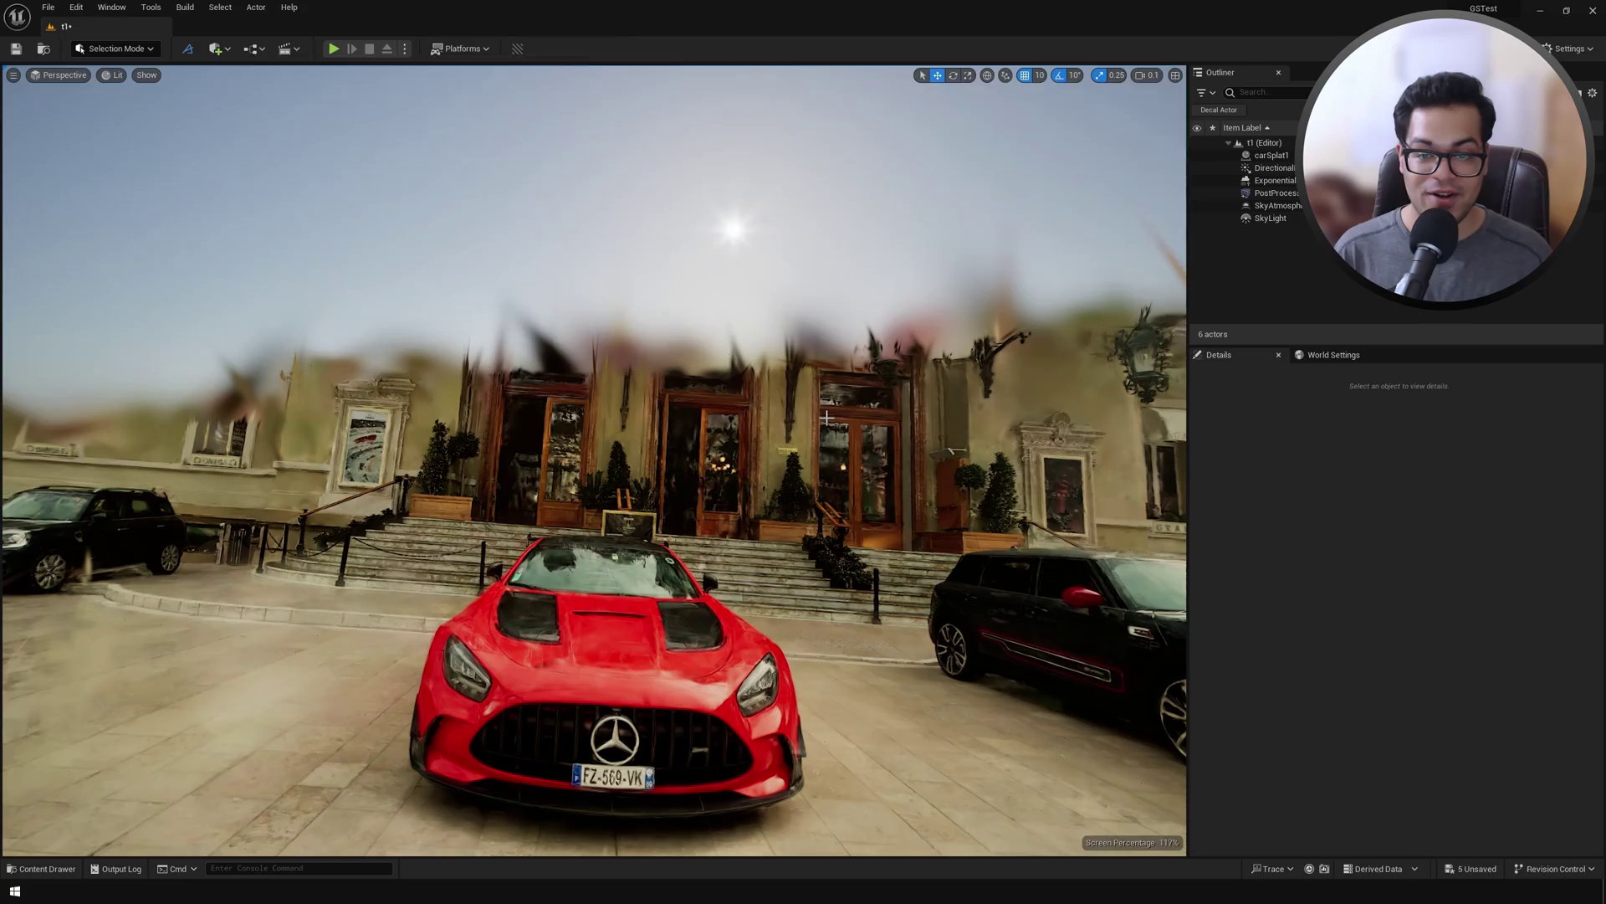
key("ctrl+l")
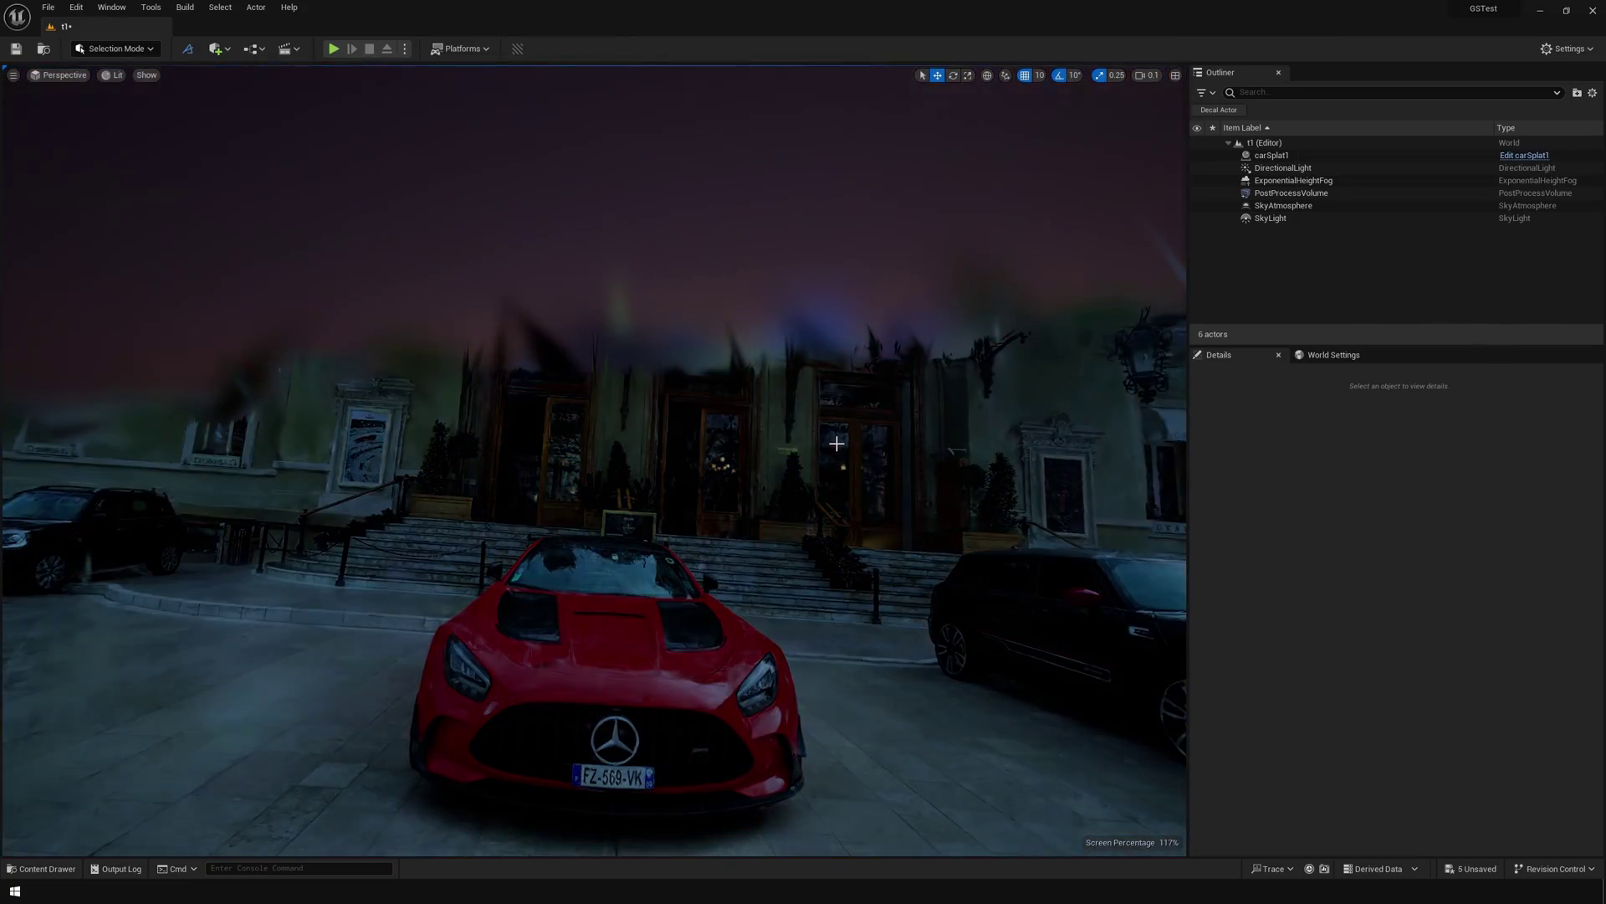
key("ctrl+l")
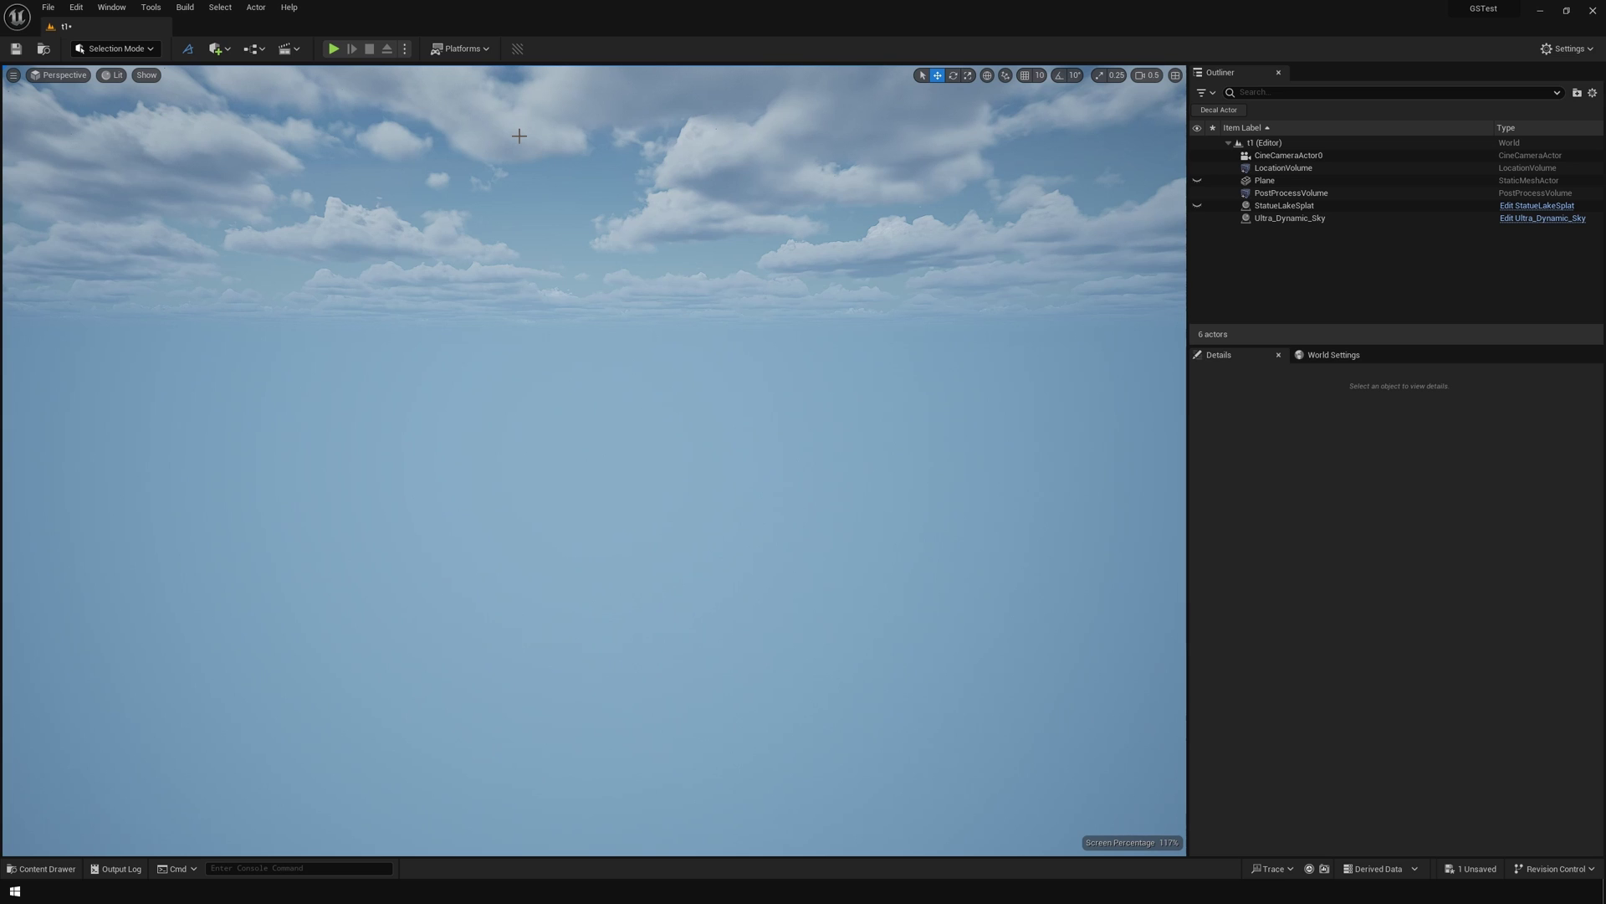
Import Town.ply as a Gaussian splat and preview the resulting Town blueprint.
left_click(516, 53)
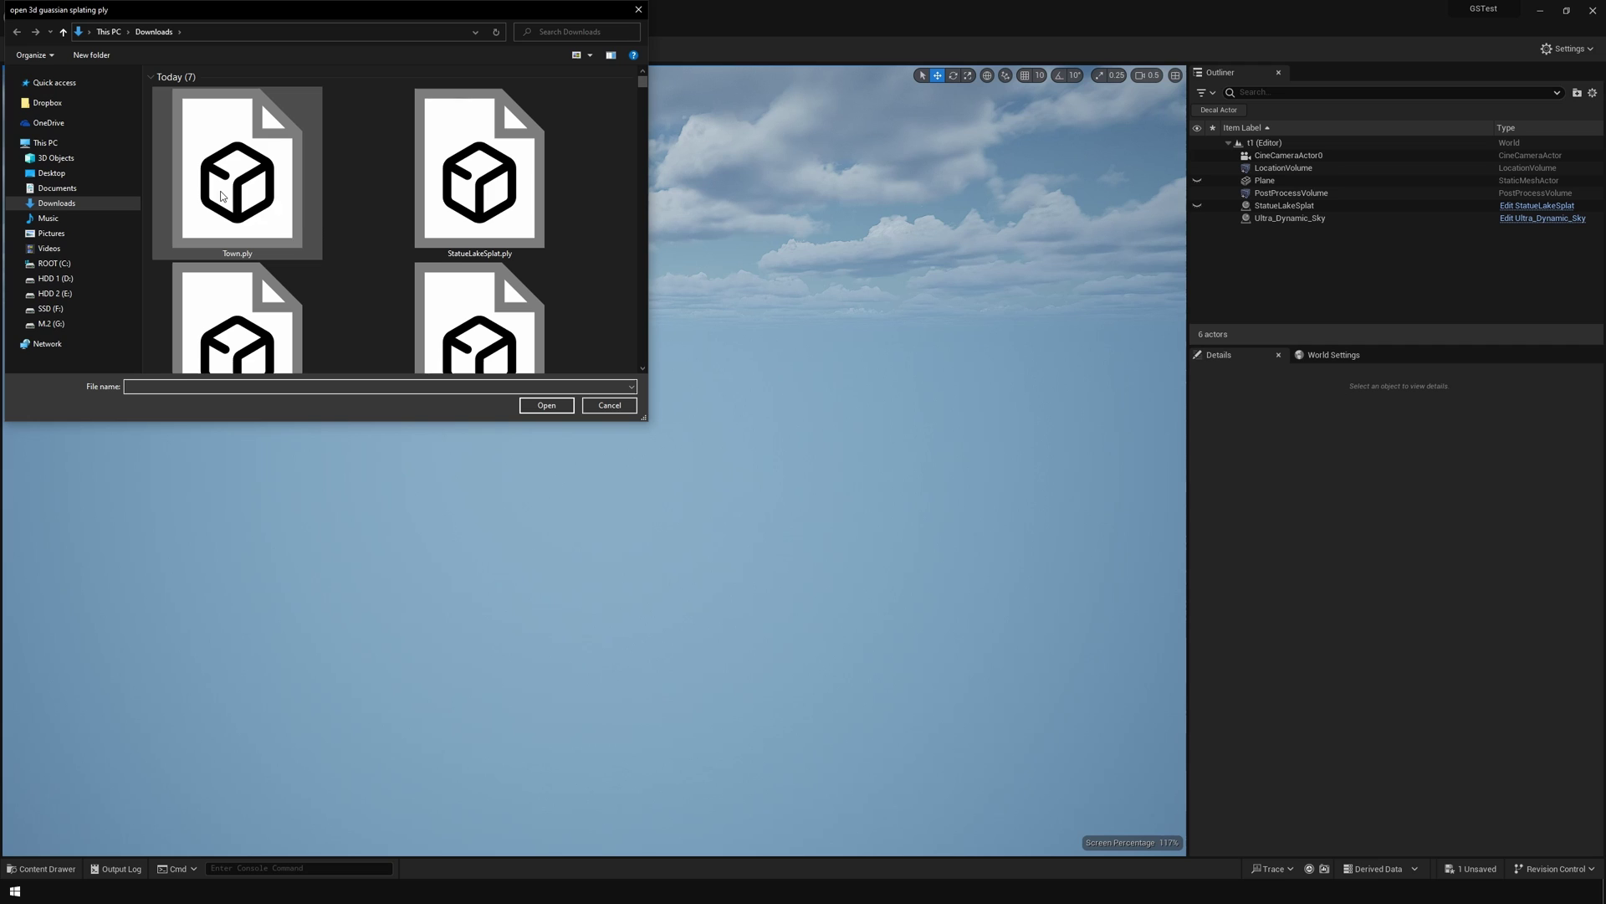
double_click(228, 183)
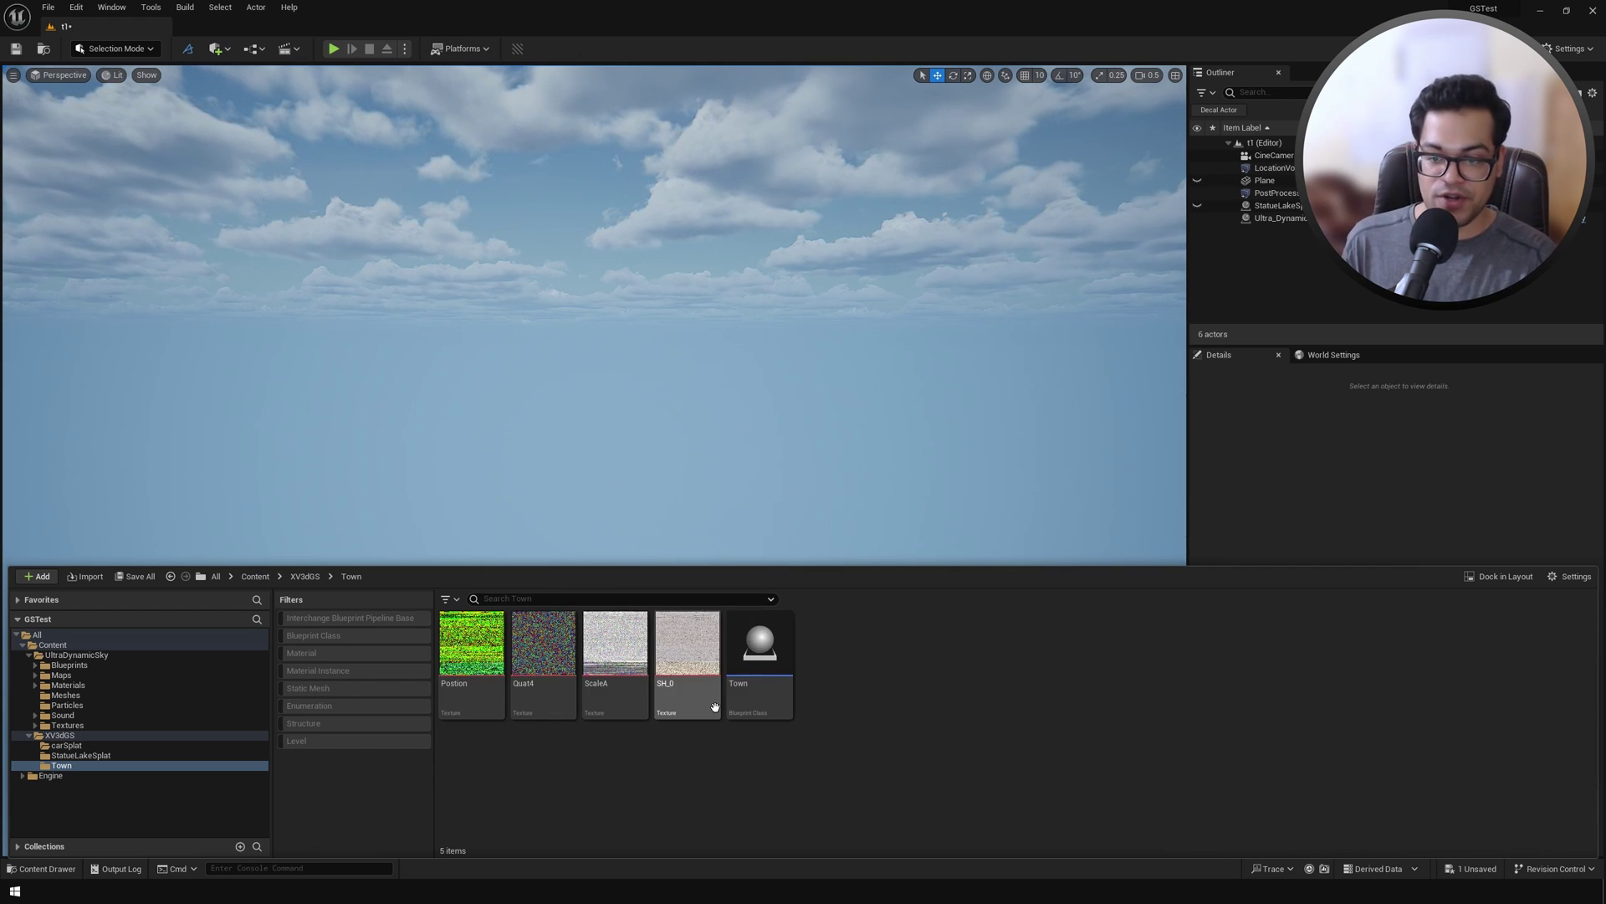
double_click(748, 664)
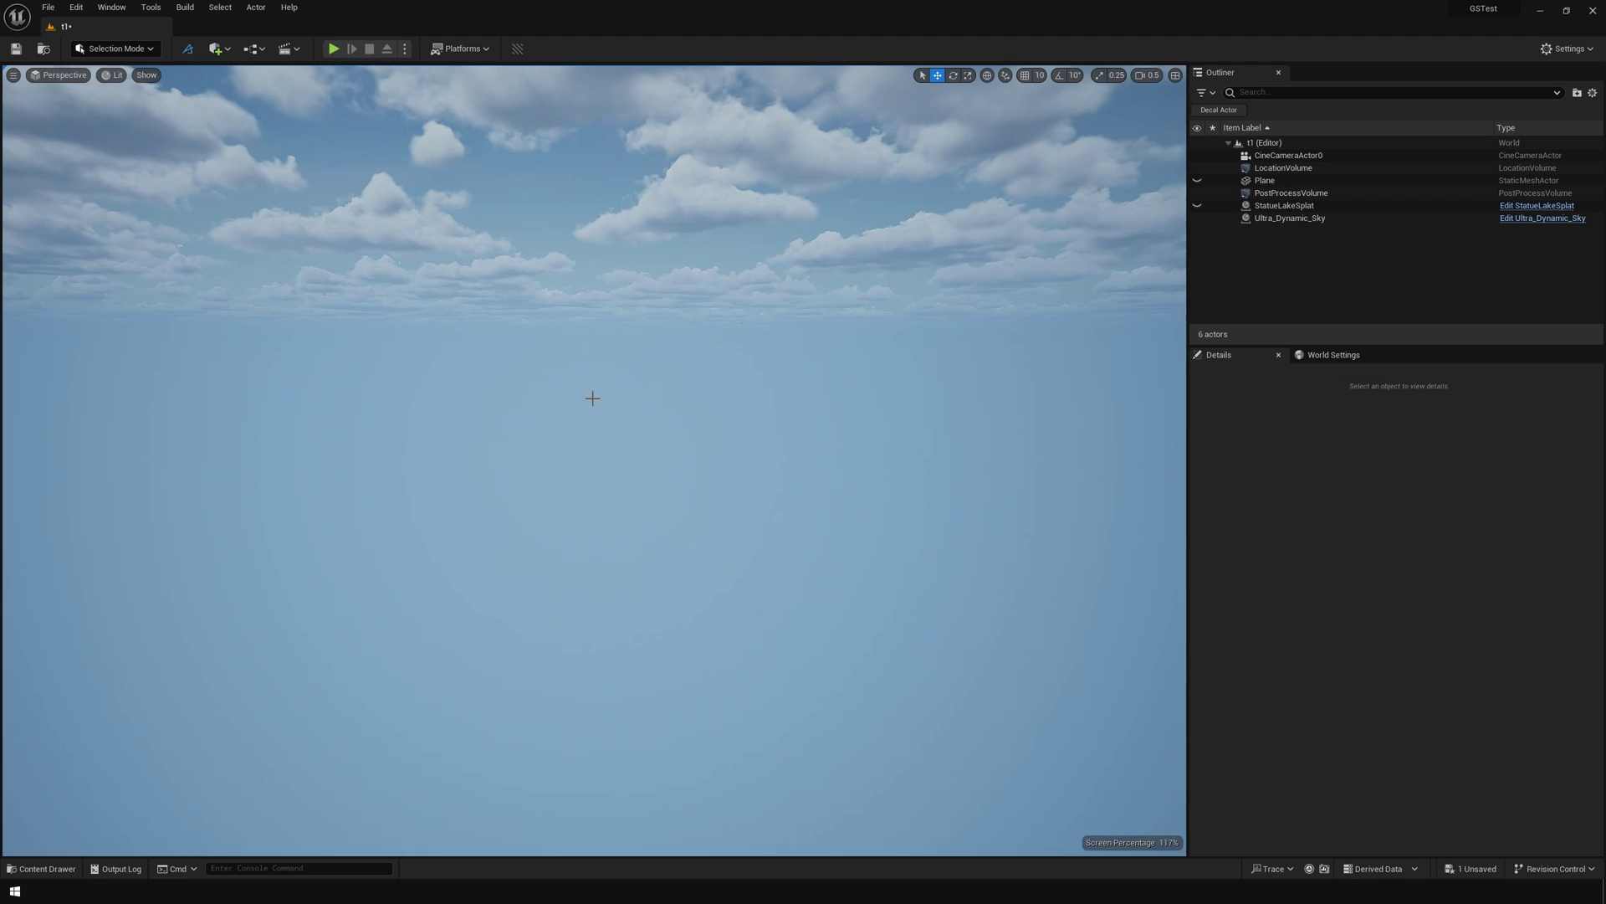
Drag the Town blueprint from the Content Drawer into the level and enable With Relighting.
left_click(42, 868)
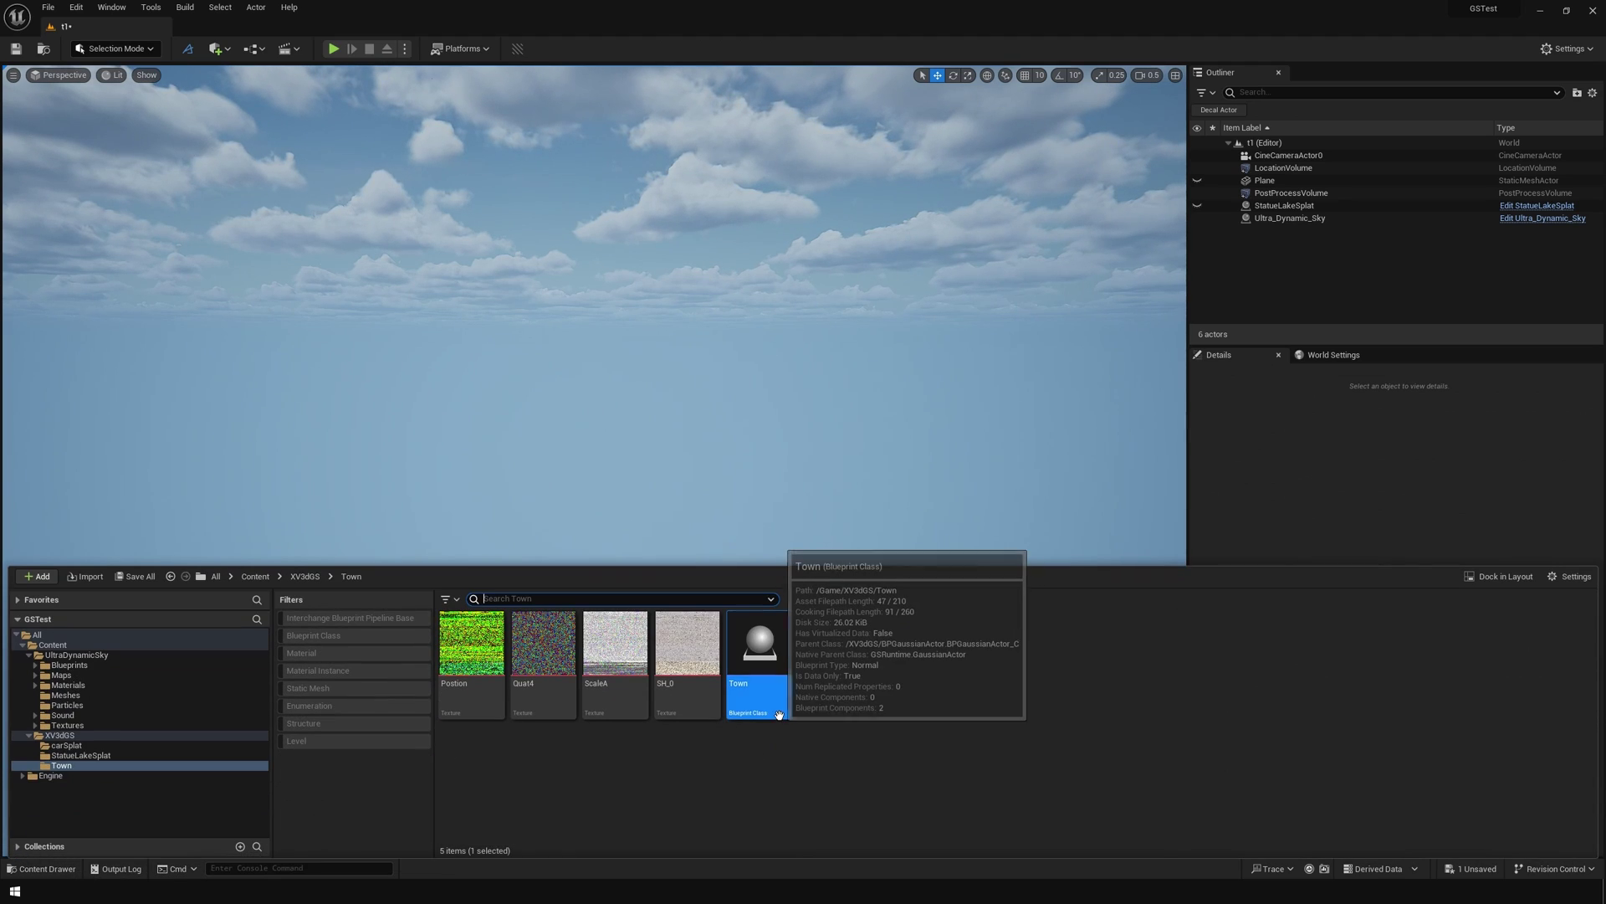
left_click_drag(766, 649, 758, 525)
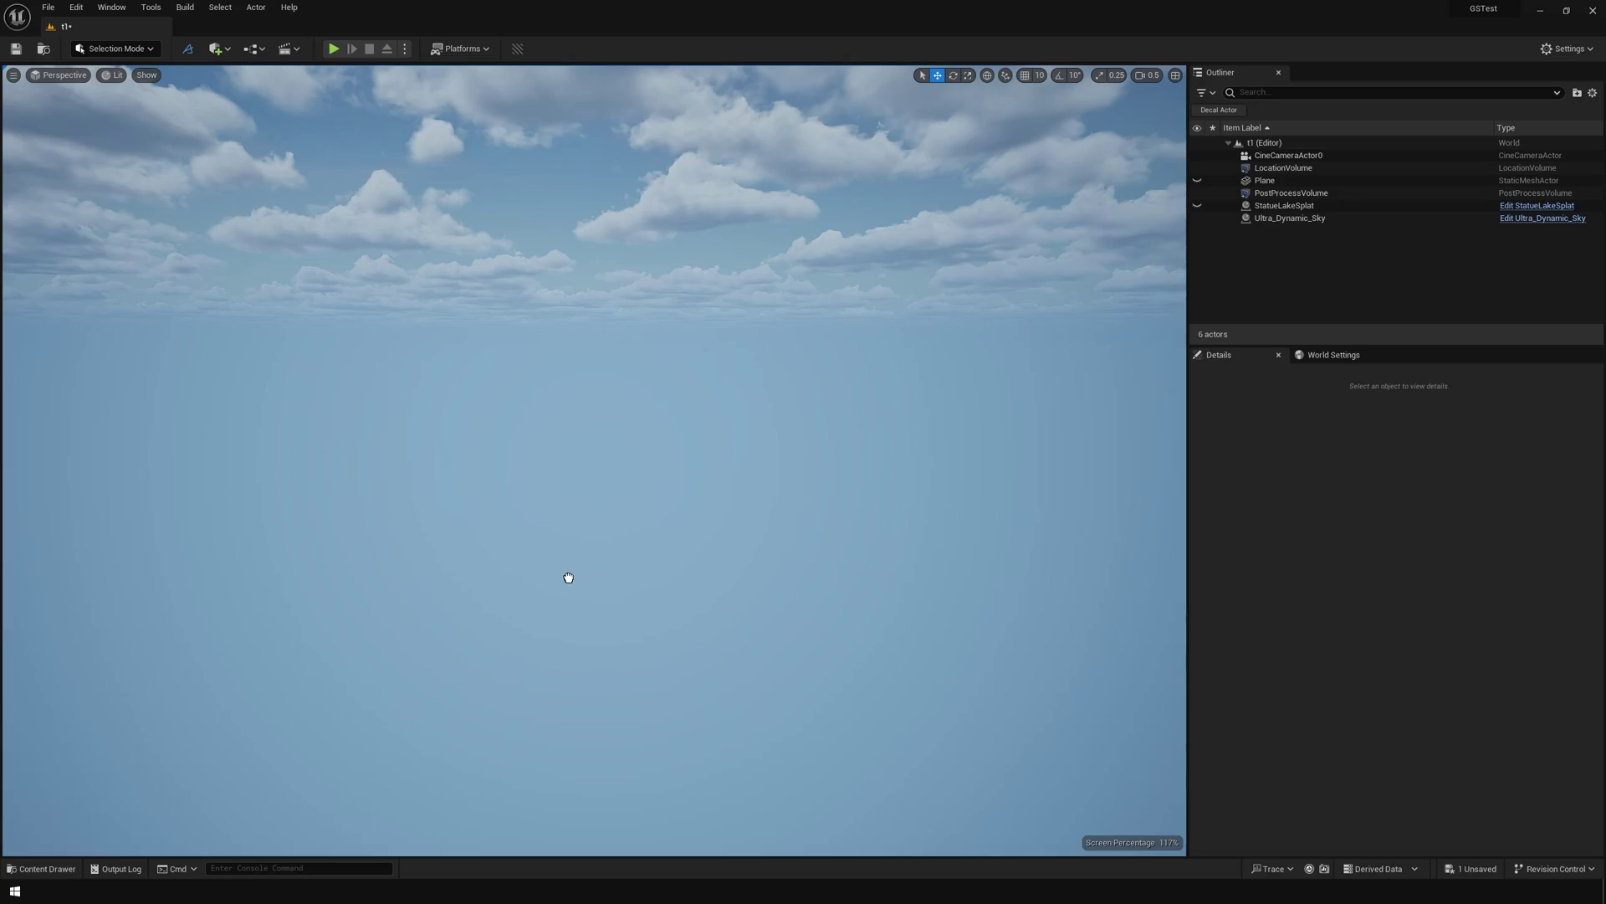
left_click_drag(576, 565, 576, 565)
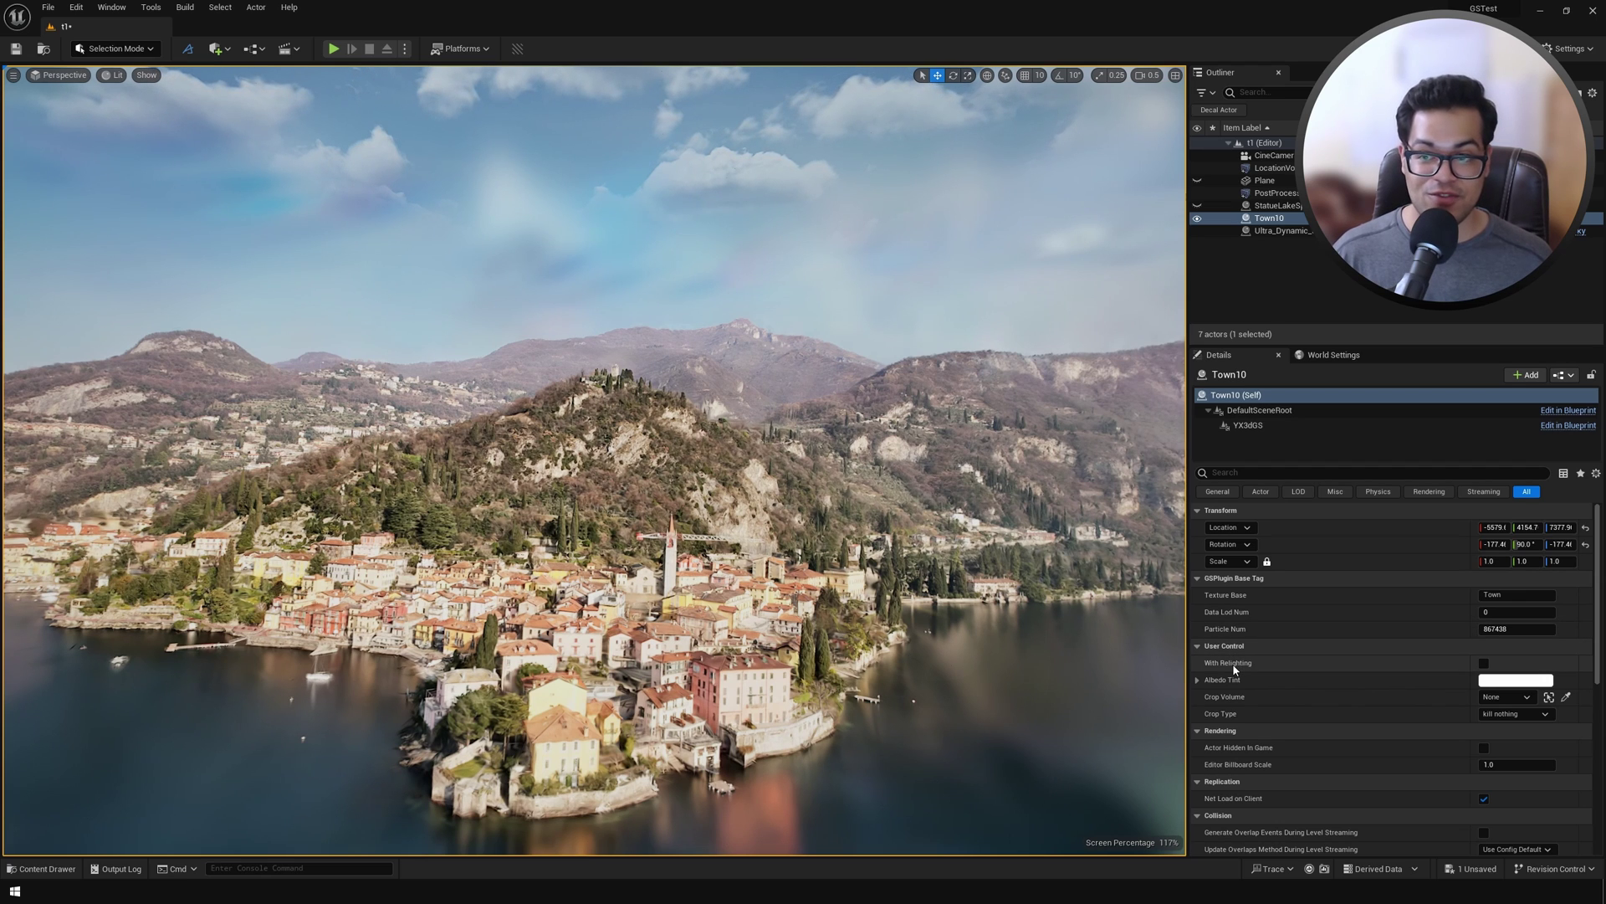
left_click(1483, 662)
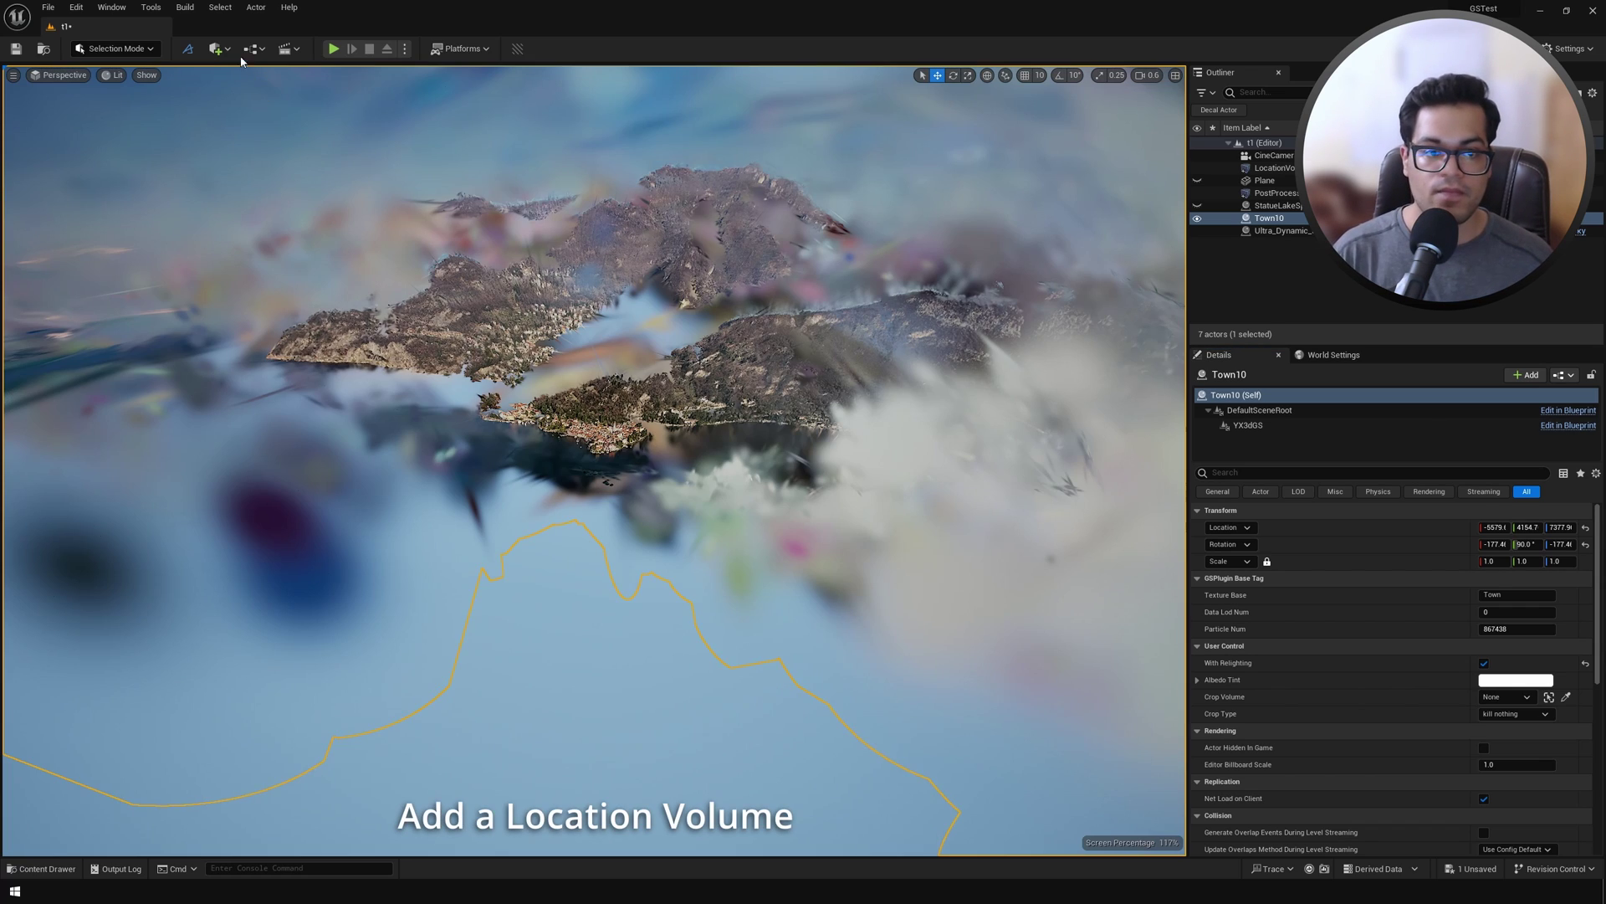
Add a Location Volume through Quick Add > Volumes and scale it slightly.
left_click(220, 49)
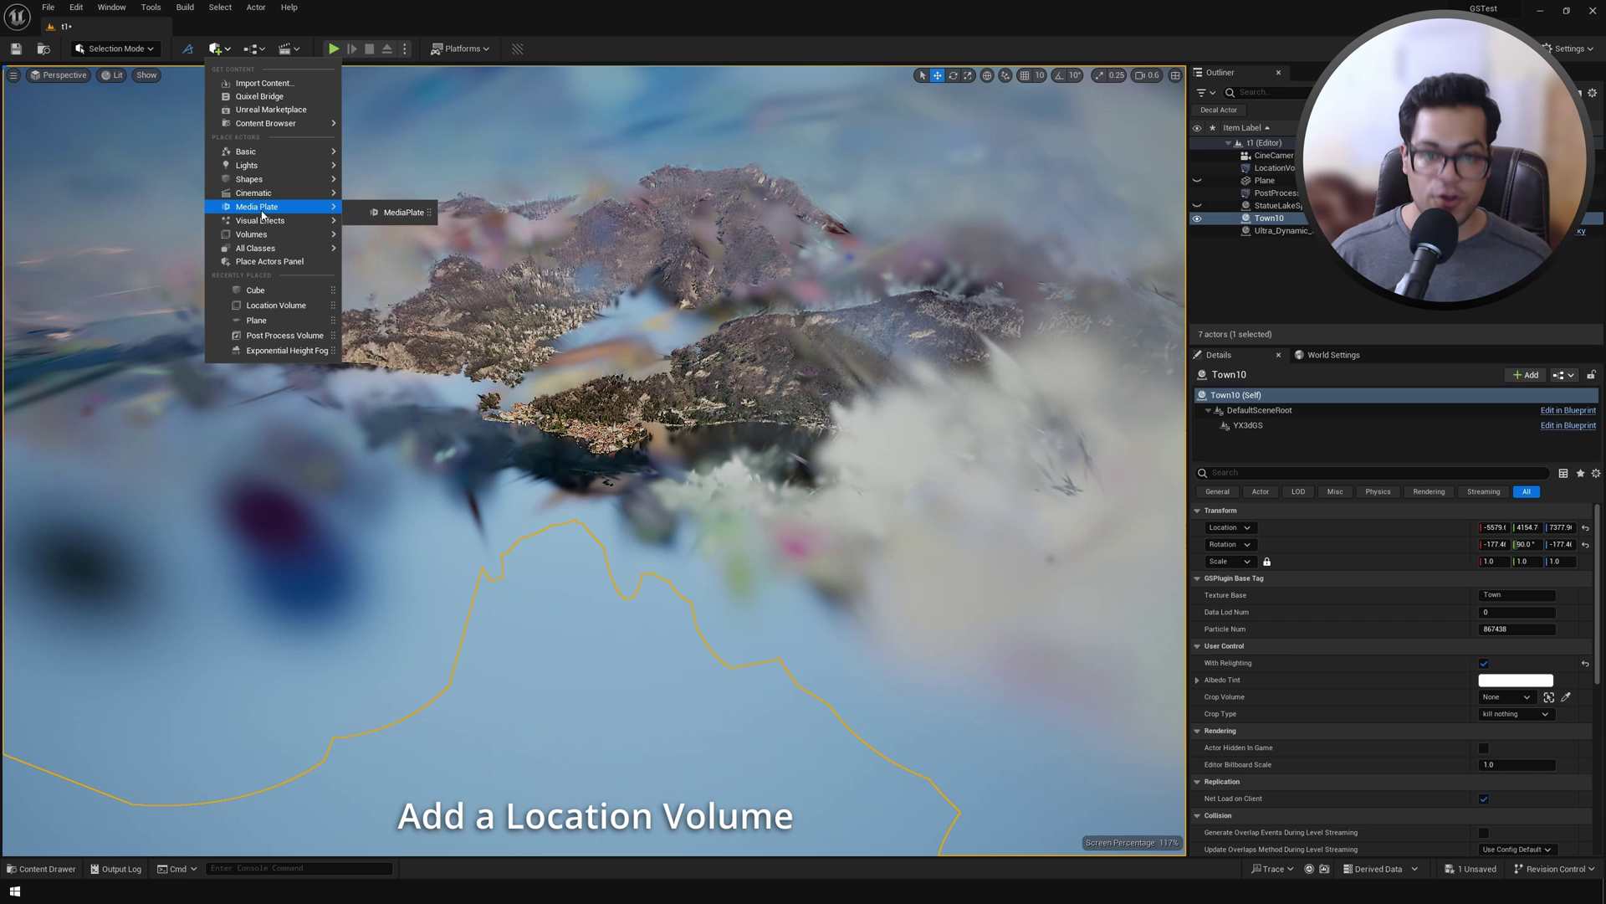
mouse_move(267, 239)
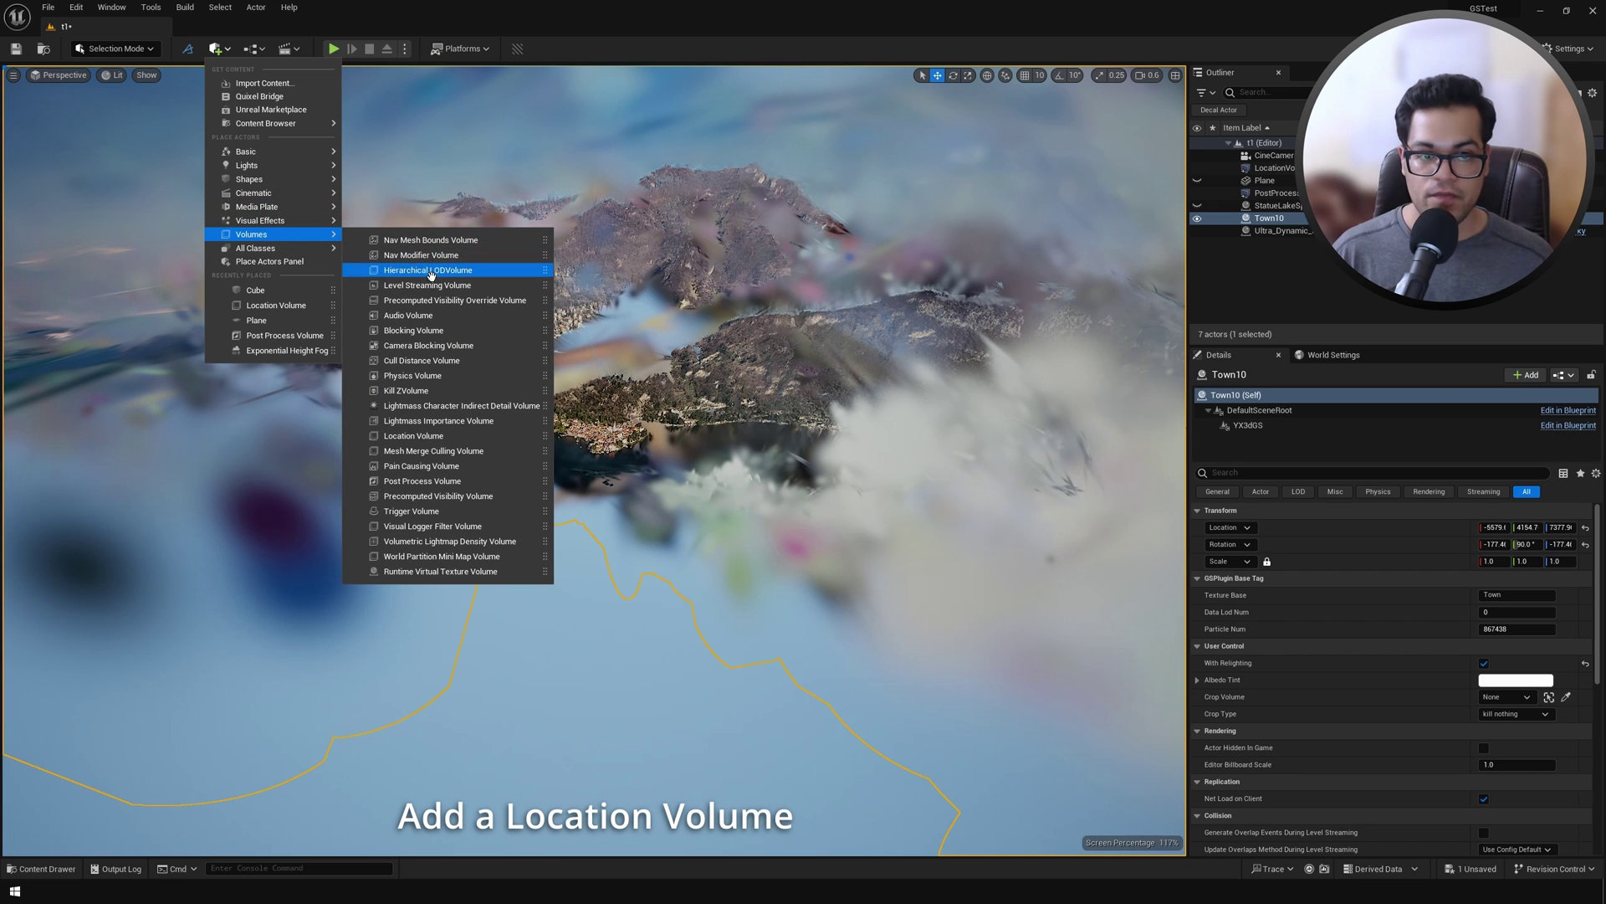
left_click(413, 436)
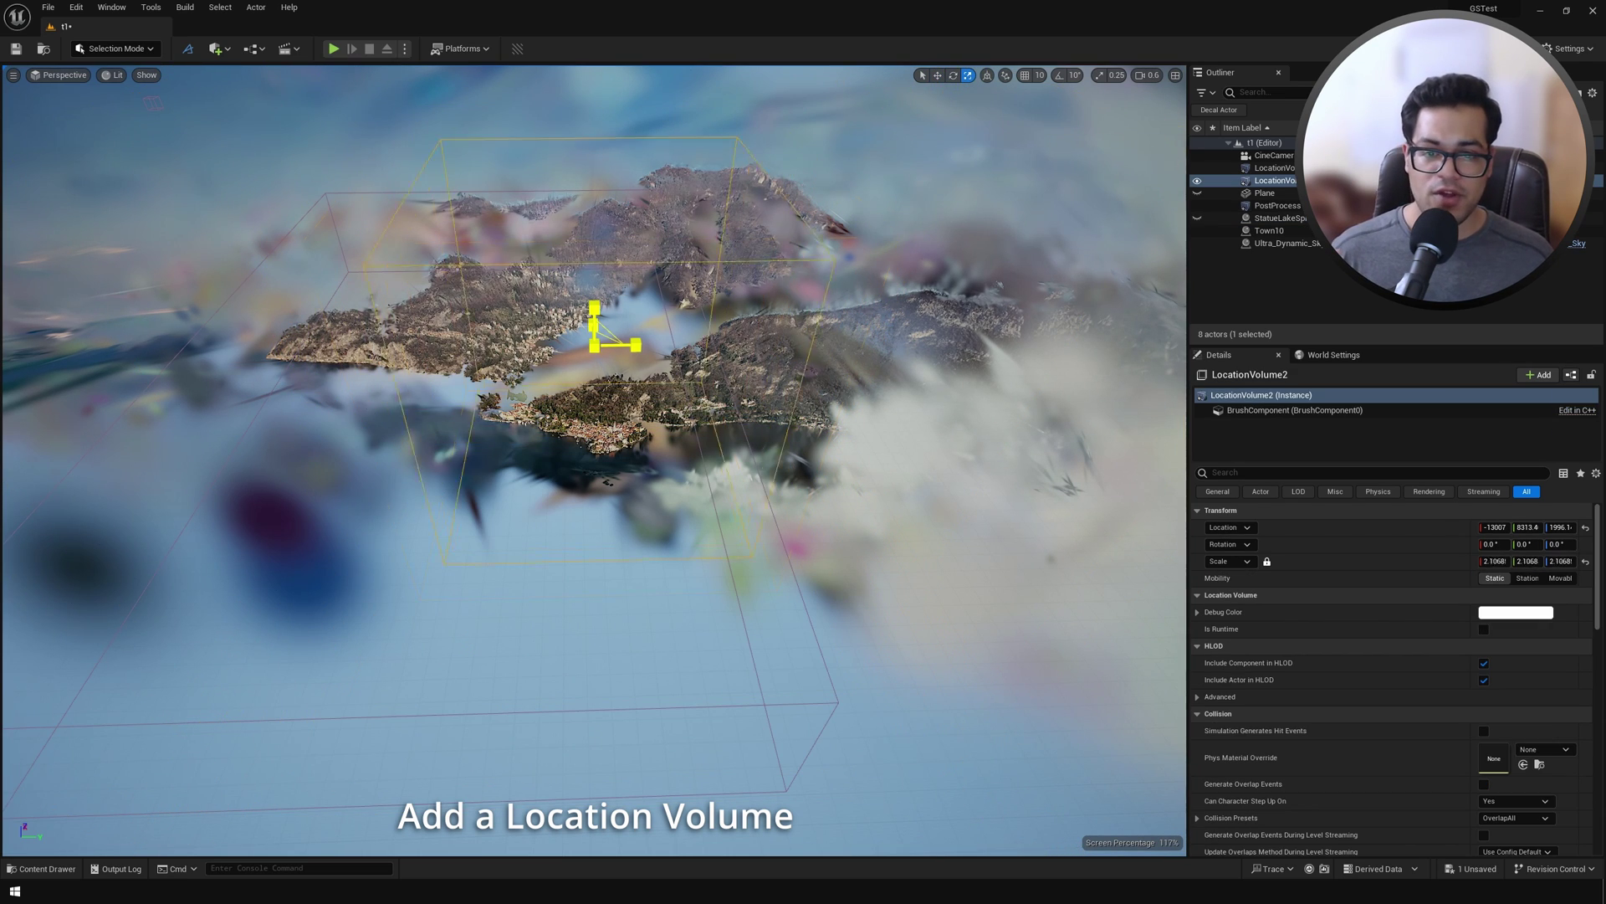
left_click_drag(595, 335, 599, 331)
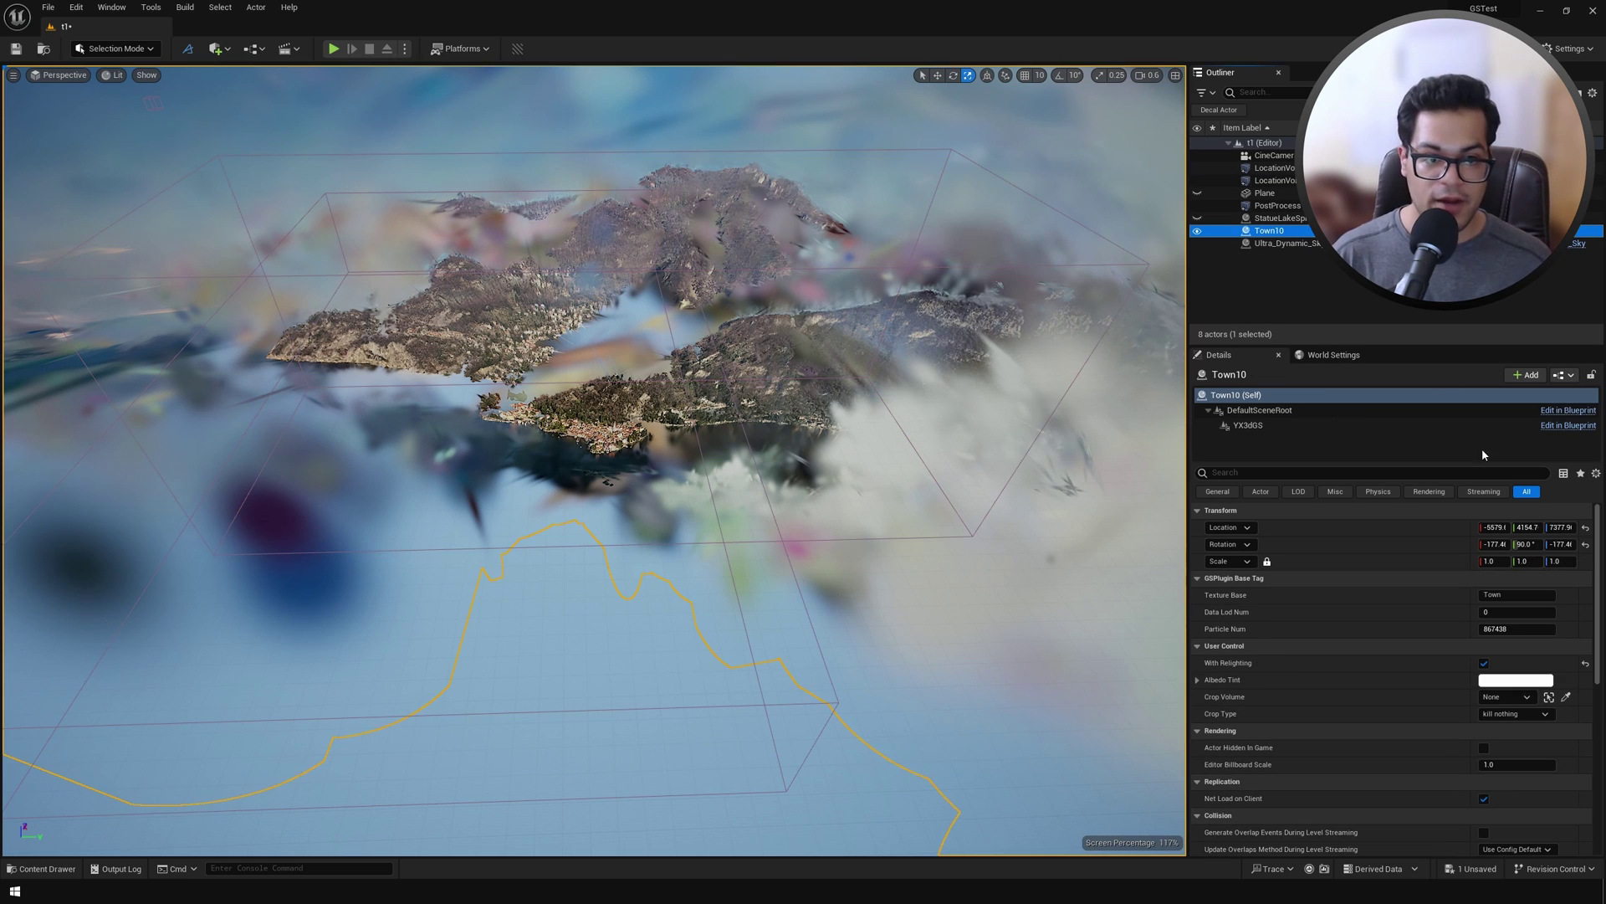
Set Town10's Crop Volume to LocationVolume2 with Crop Type Kill Outside Volume.
left_click(1506, 696)
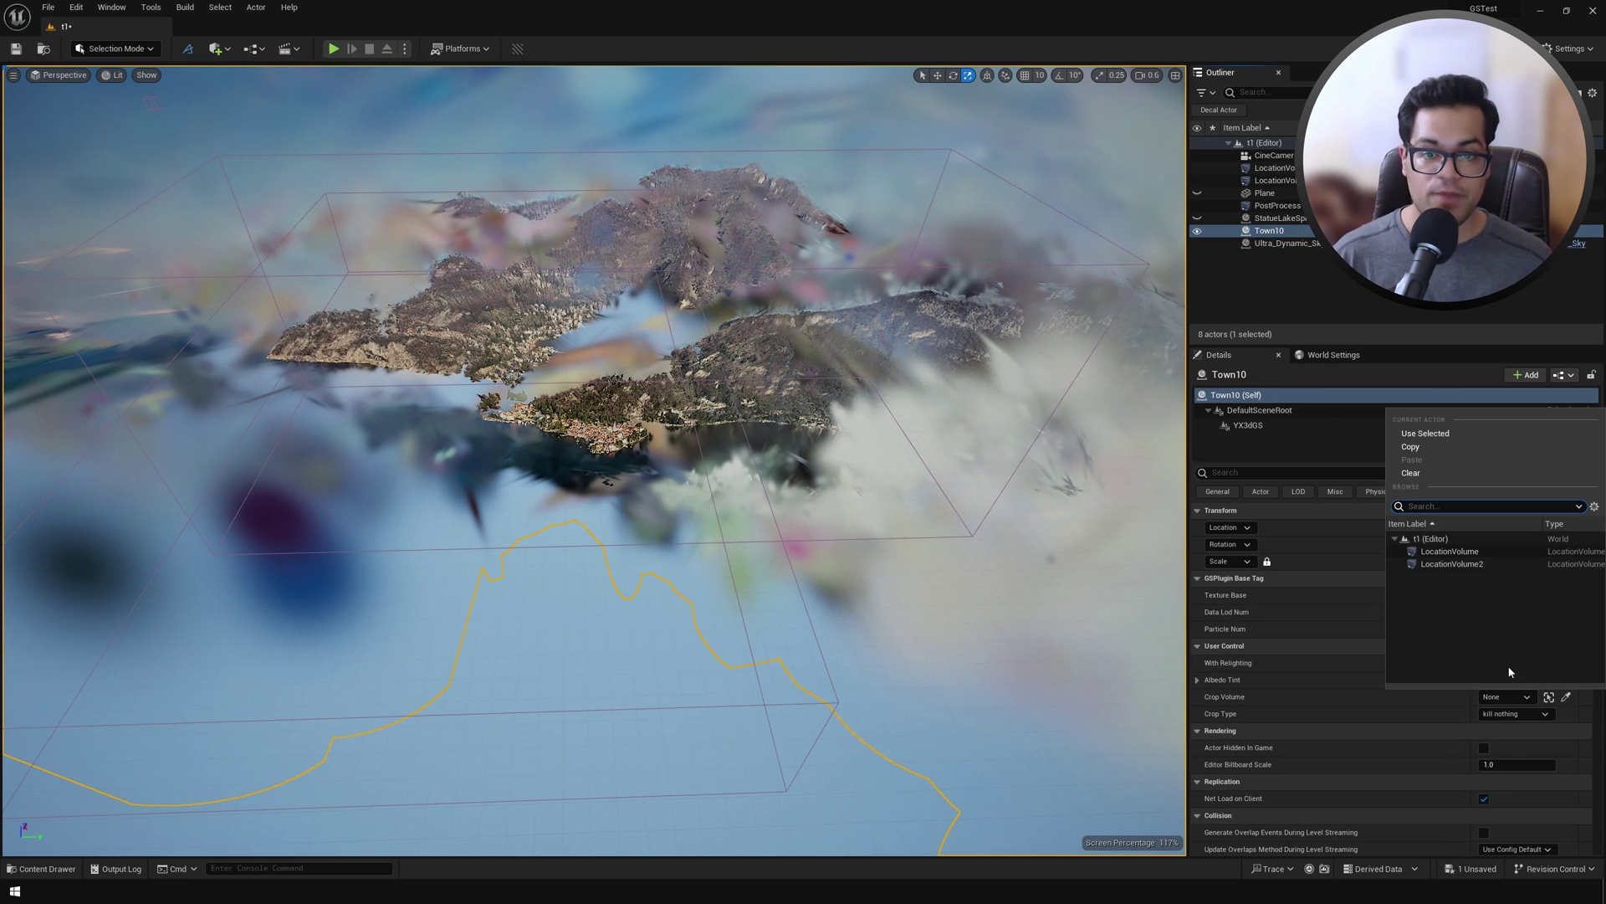
left_click(1479, 564)
left_click(1518, 714)
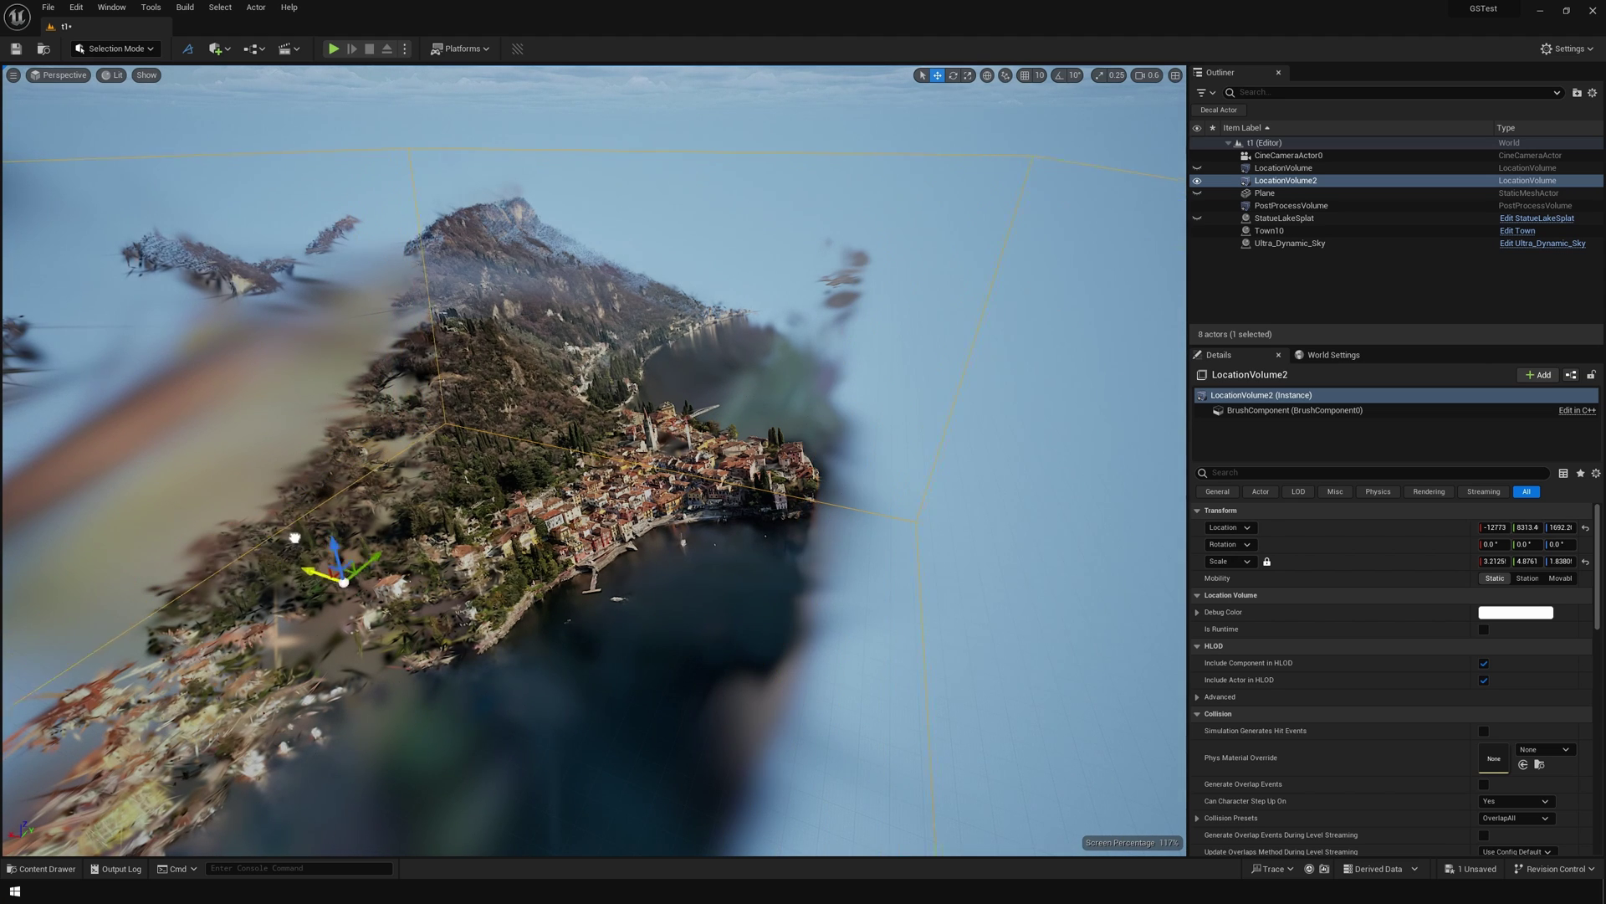
Shift LocationVolume2 along X and Y over the town, then set Time Of Day to about 1620.
left_click_drag(294, 537, 485, 611)
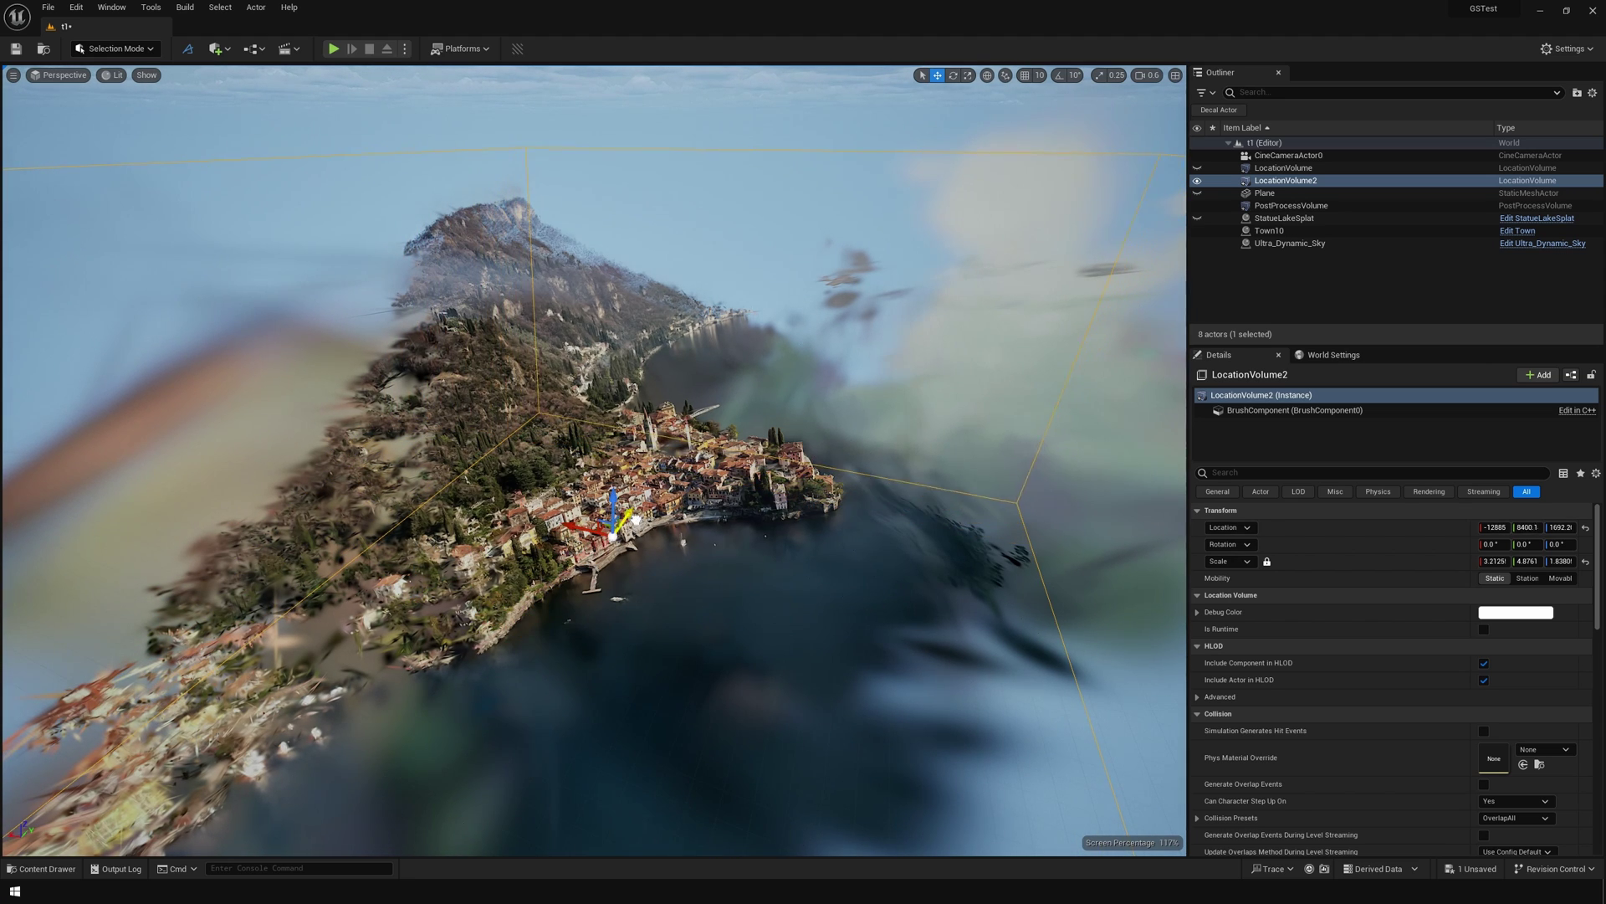
left_click_drag(636, 520, 738, 372)
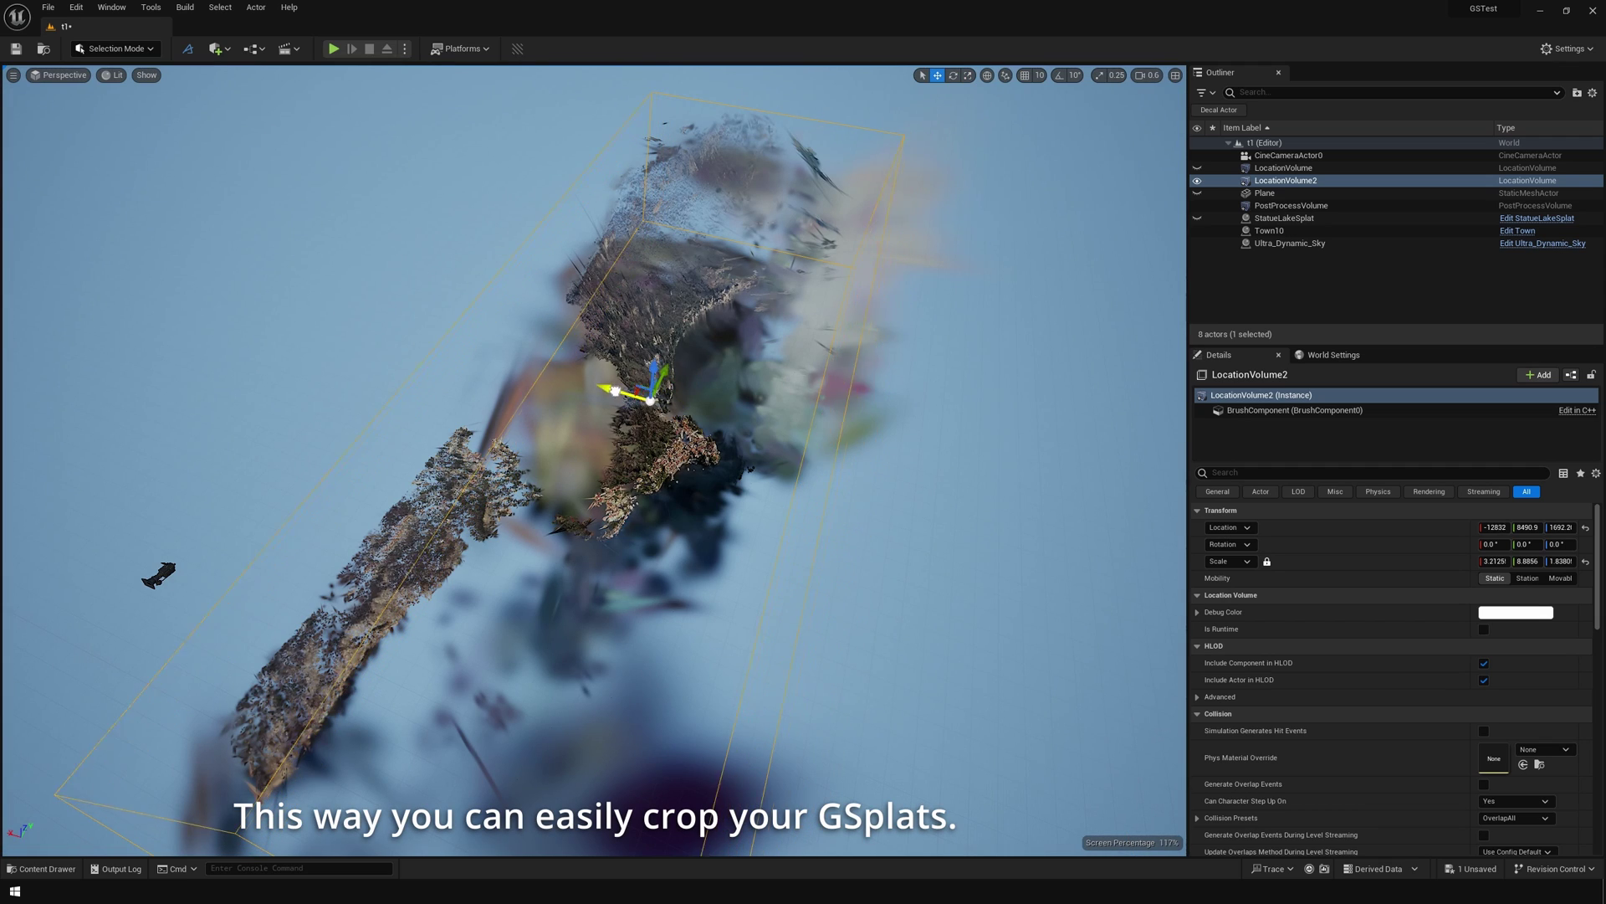
left_click_drag(615, 391, 558, 371)
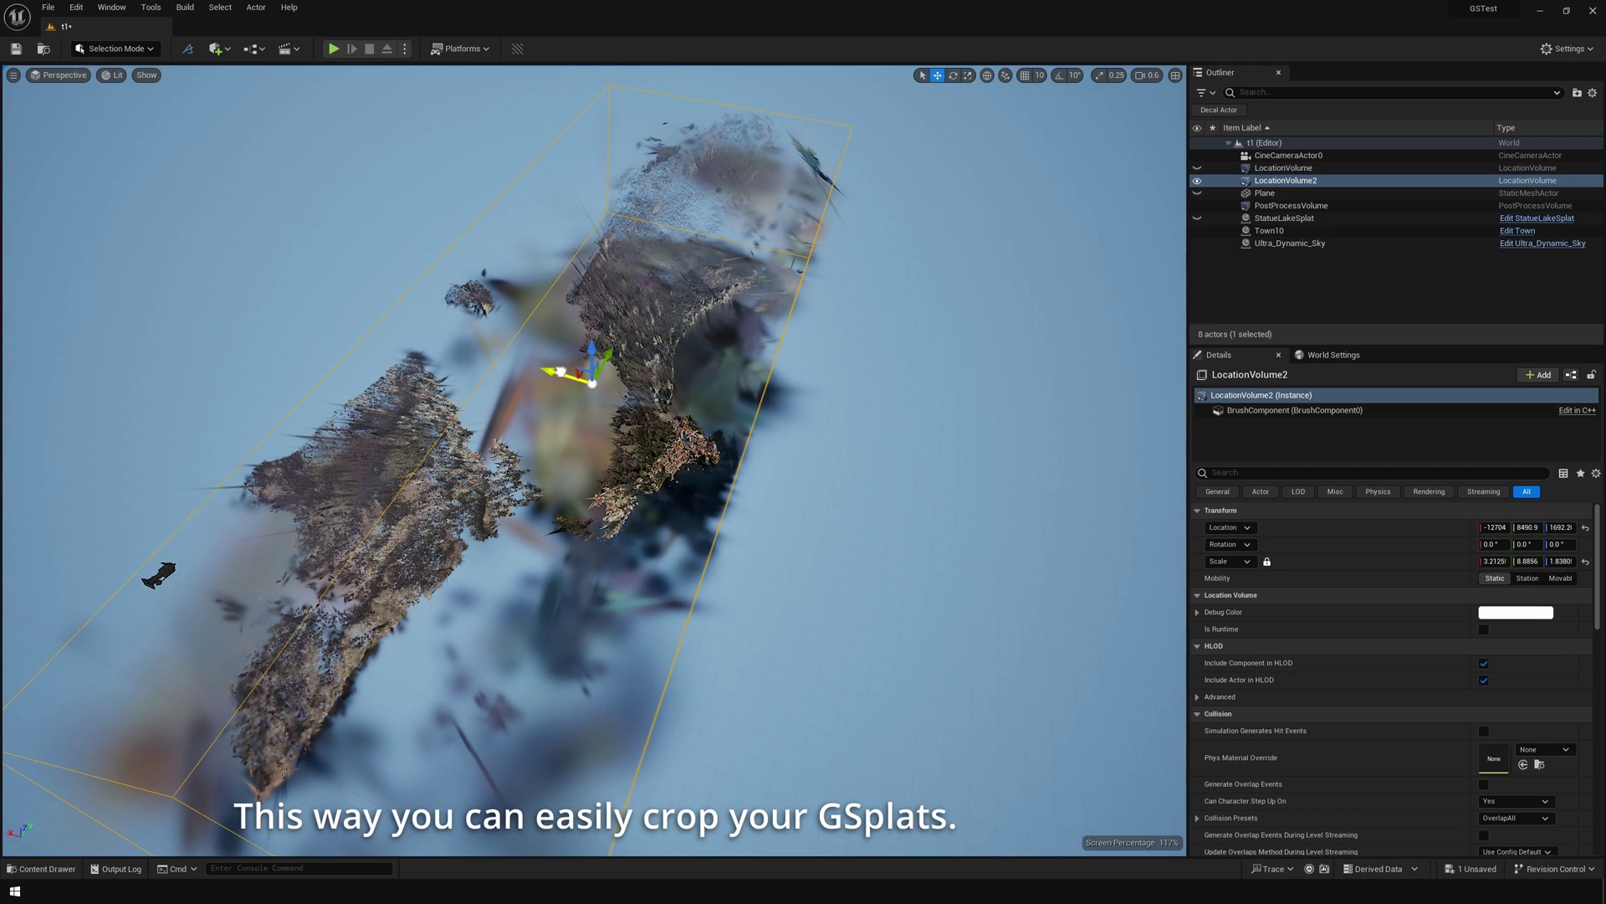
key("e")
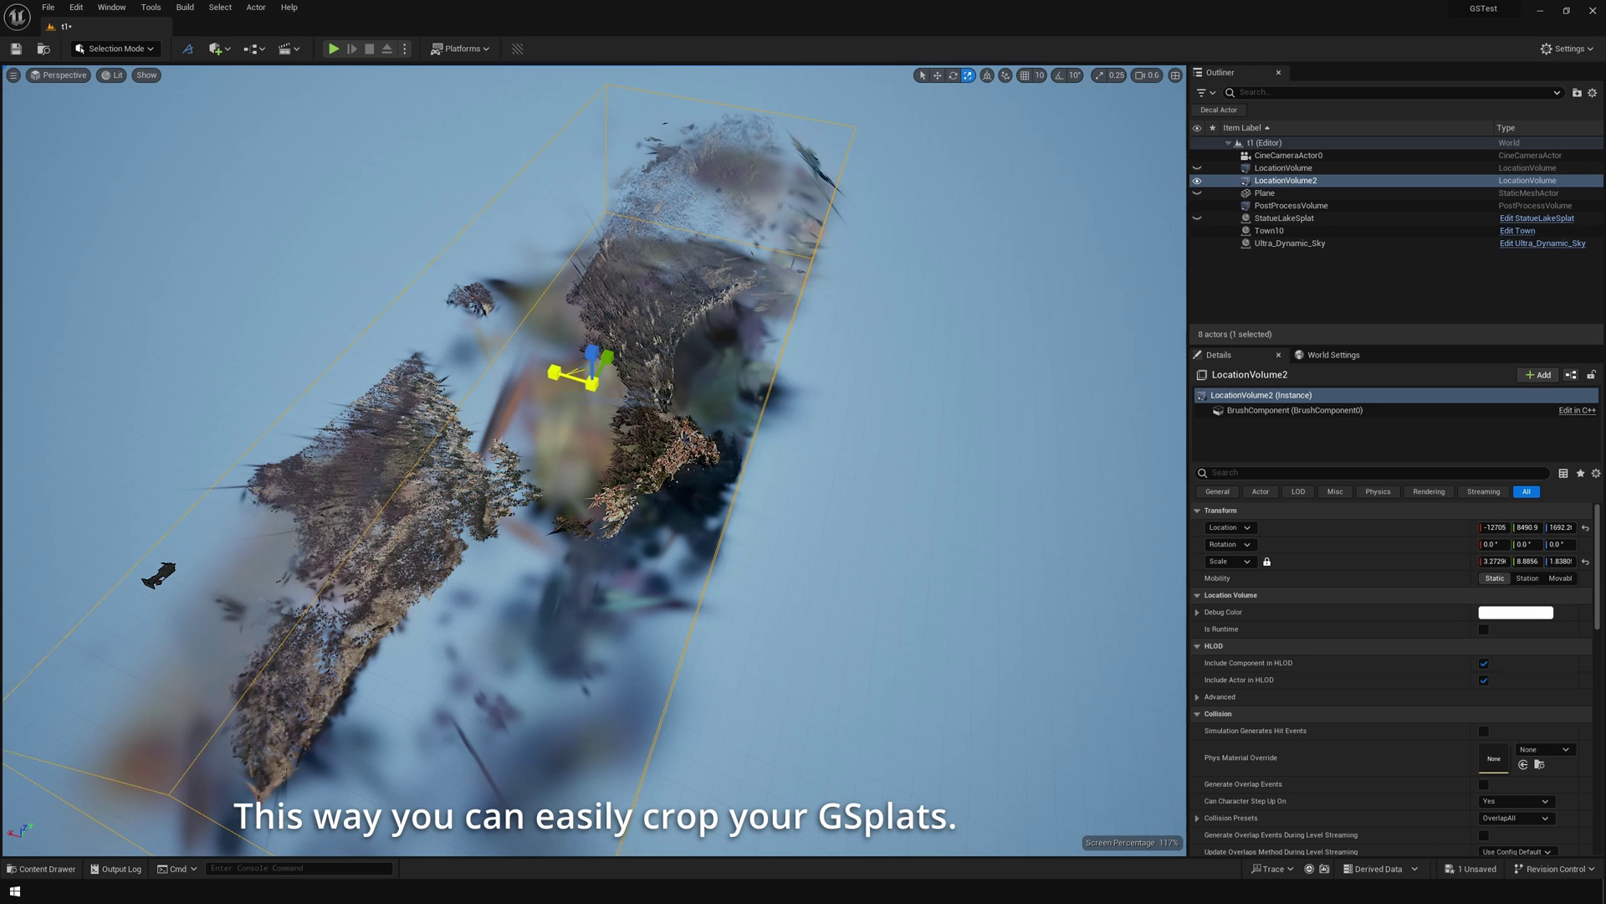
left_click_drag(569, 380, 490, 350)
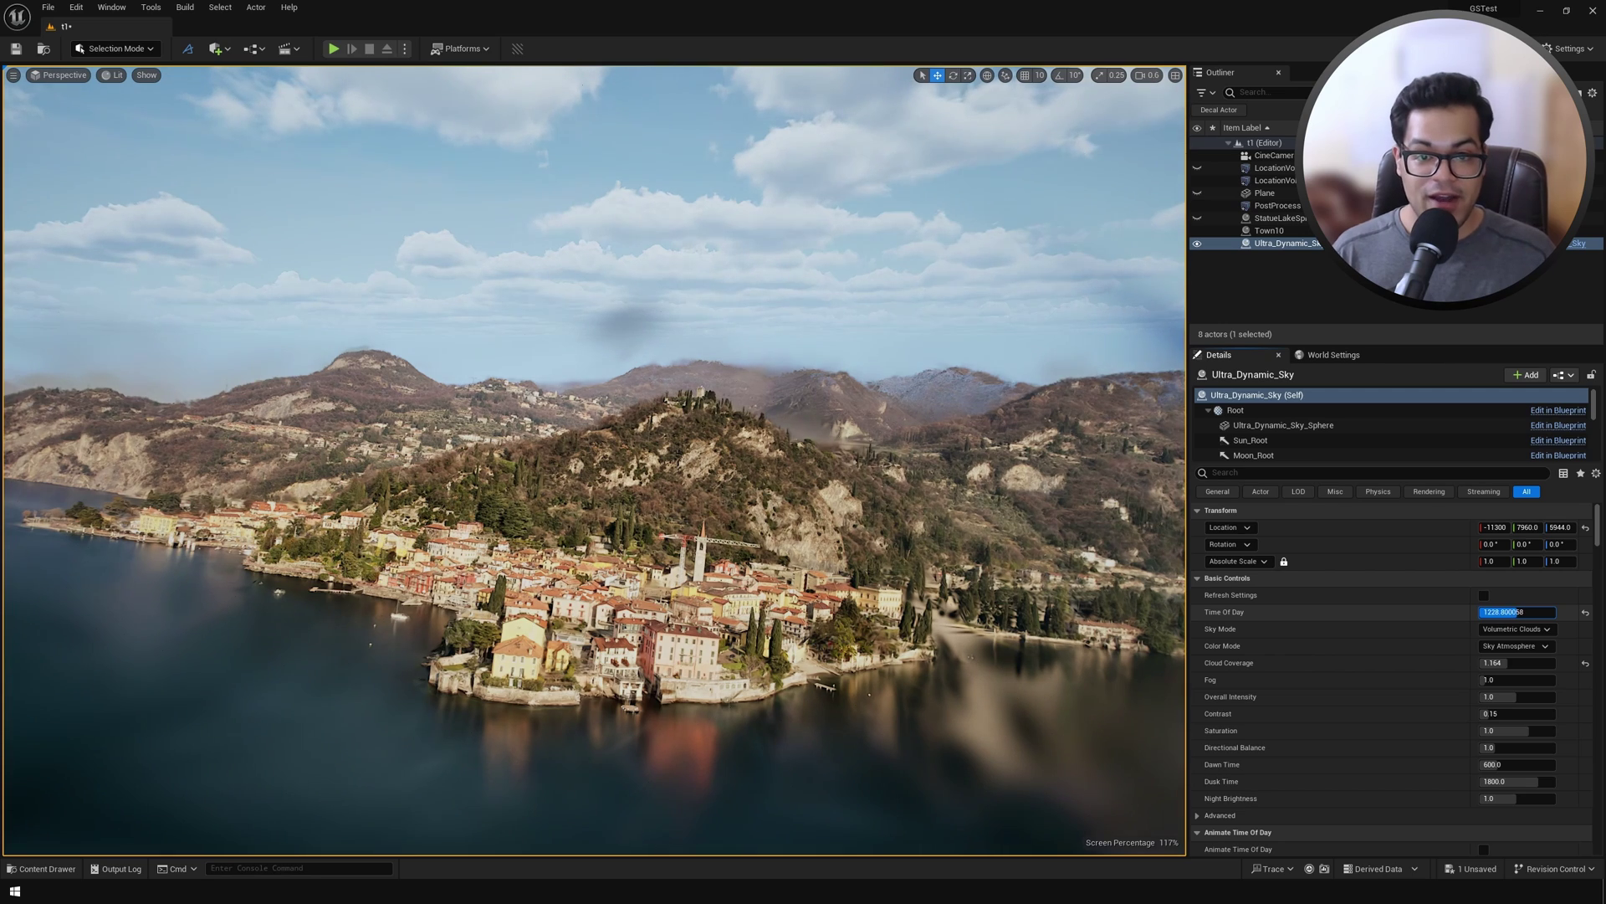
mouse_move(1517, 612)
left_mouse_down()
mouse_move(1566, 612)
mouse_move(1471, 611)
mouse_move(1539, 612)
mouse_move(1494, 611)
left_mouse_up()
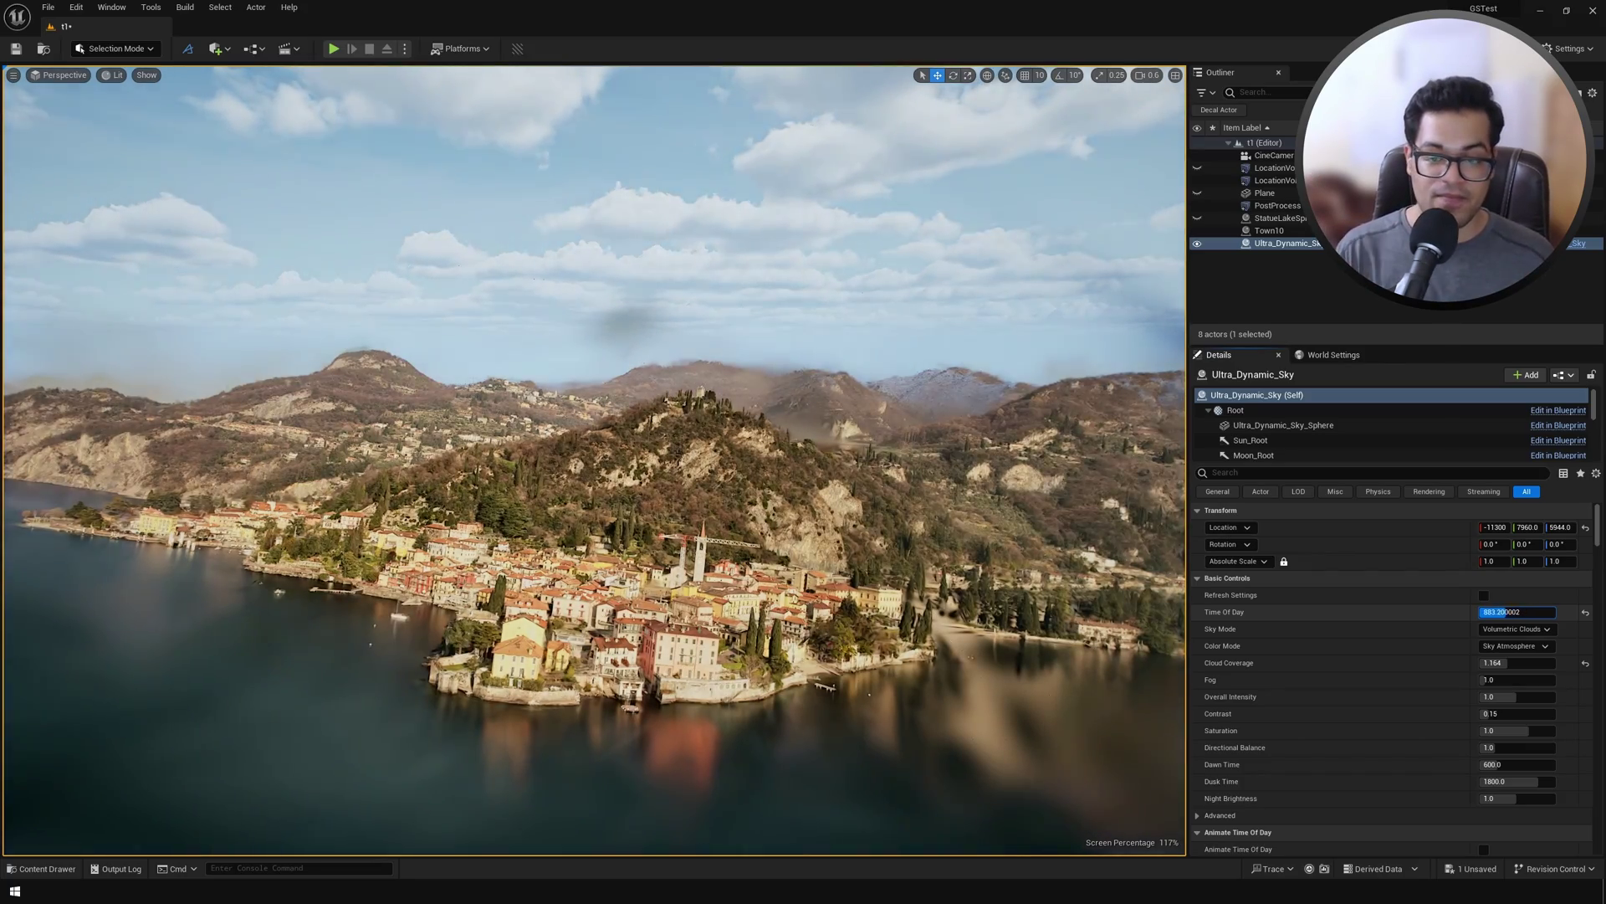